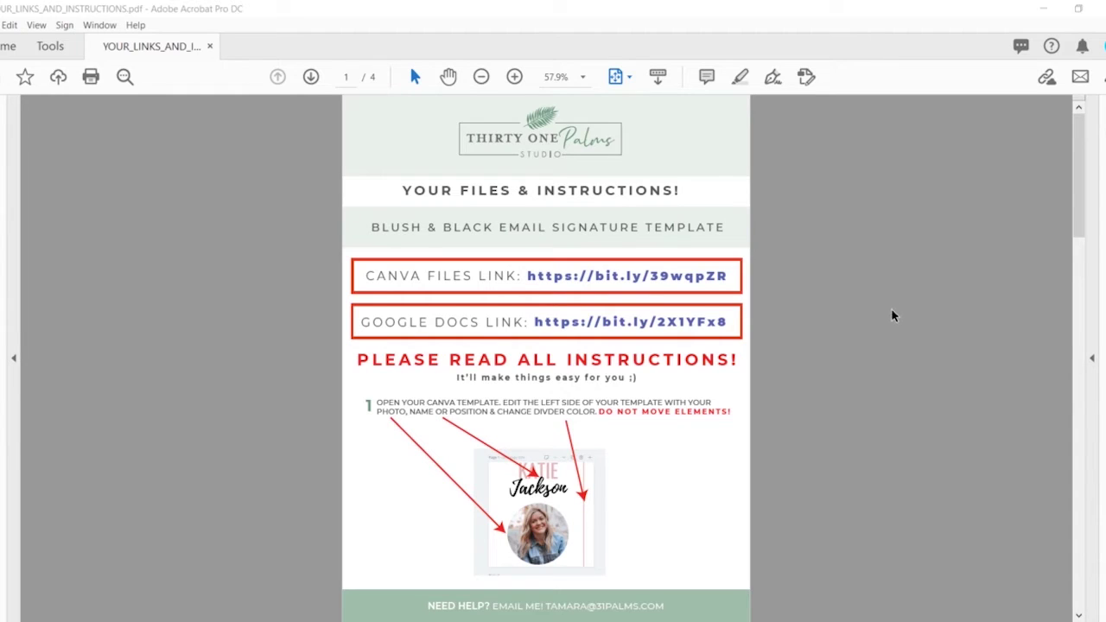
# Step: Review the four-page instructions PDF, then follow its Canva Files link to the template
pyautogui.scroll(-20, 660, 374)
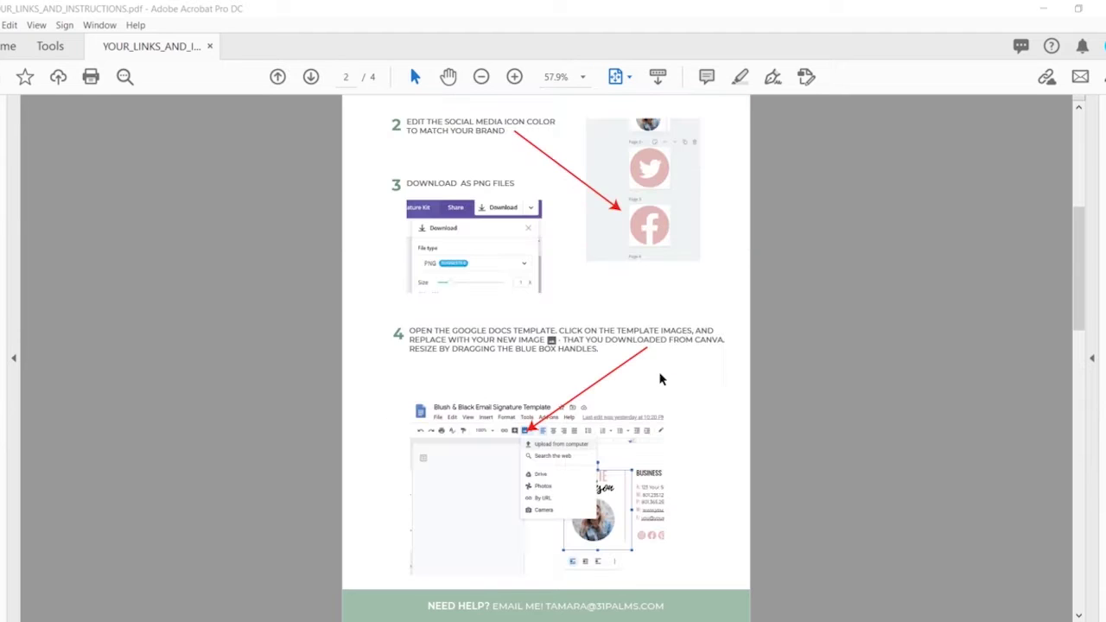
pyautogui.scroll(20, 660, 375)
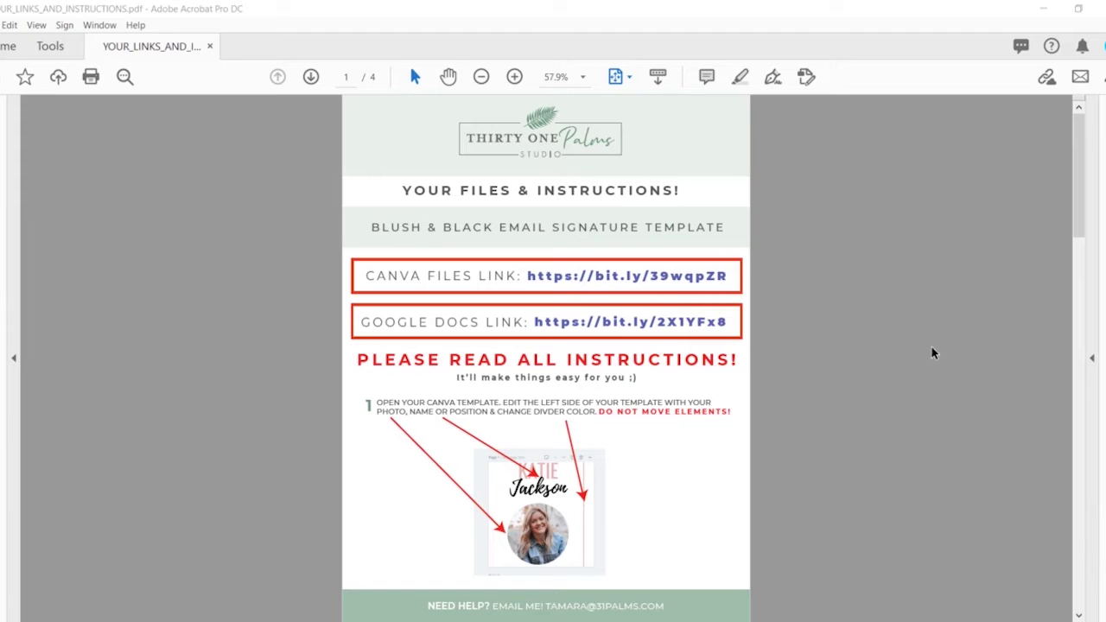
pyautogui.click(678, 275)
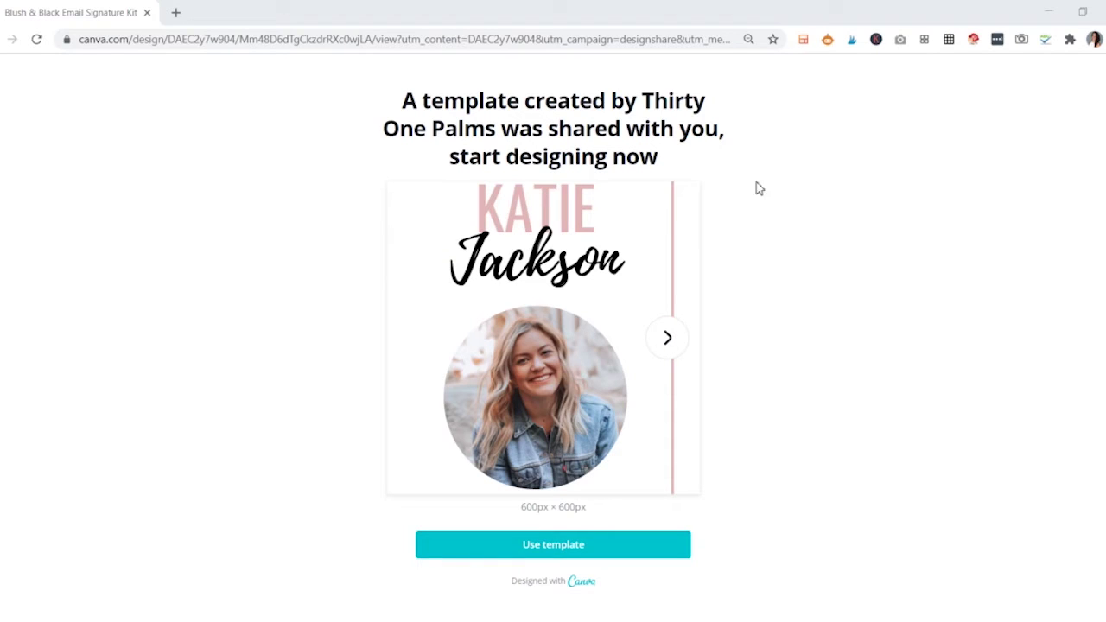
# Step: Make an editable copy of the Blush & Black Email Signature Kit with Use template
pyautogui.click(563, 546)
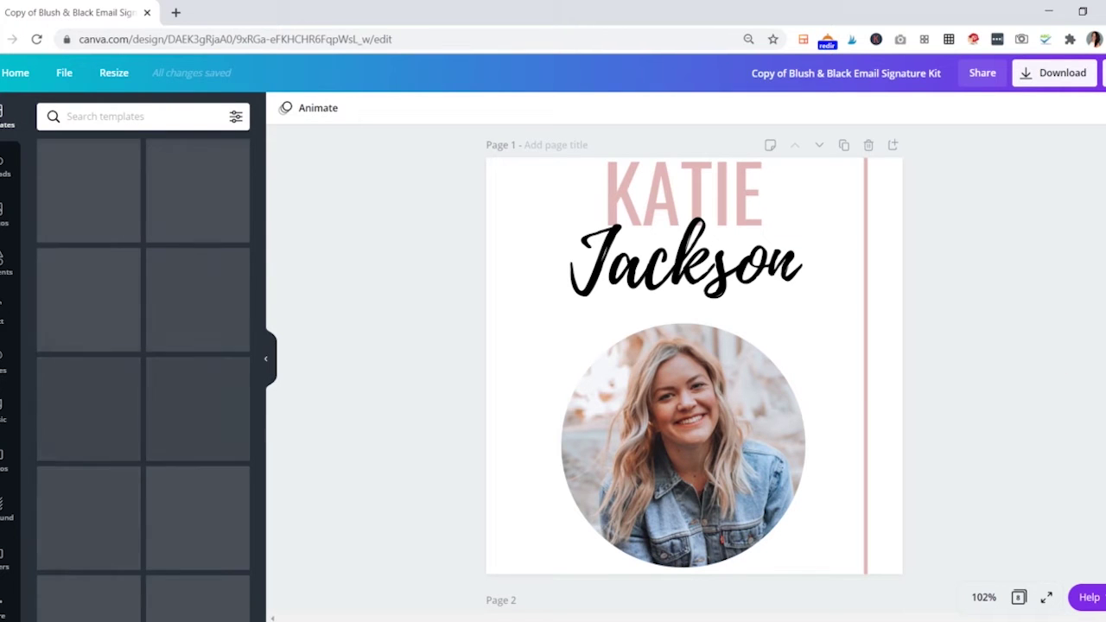
# Step: Scroll through the copied template's name and social icon pages, returning to Page 1
pyautogui.scroll(-10, 694, 363)
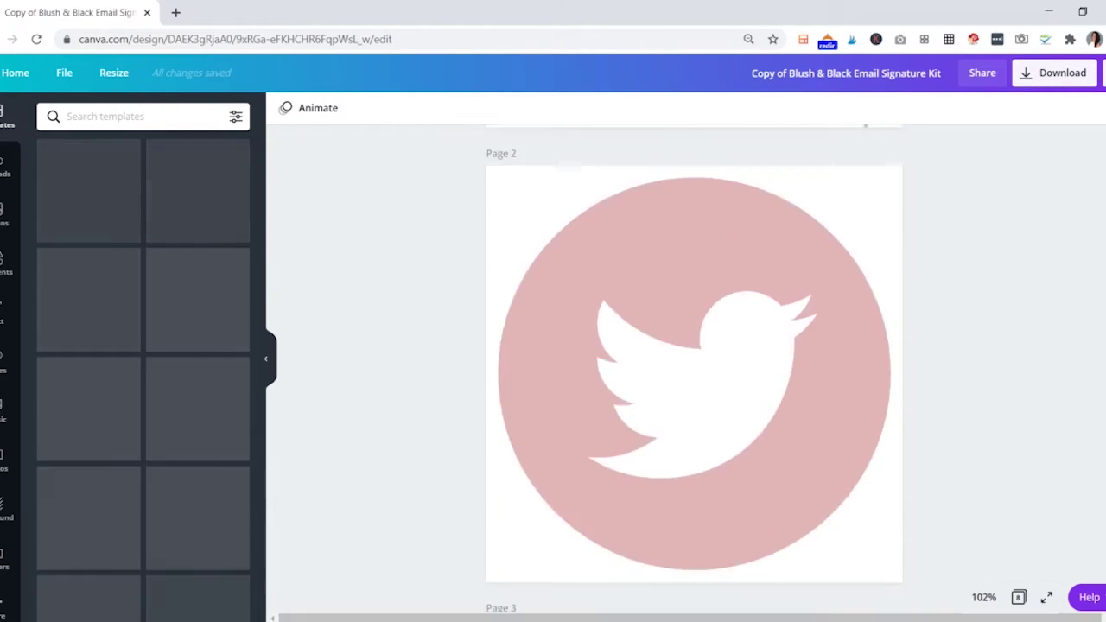
pyautogui.scroll(-15, 694, 363)
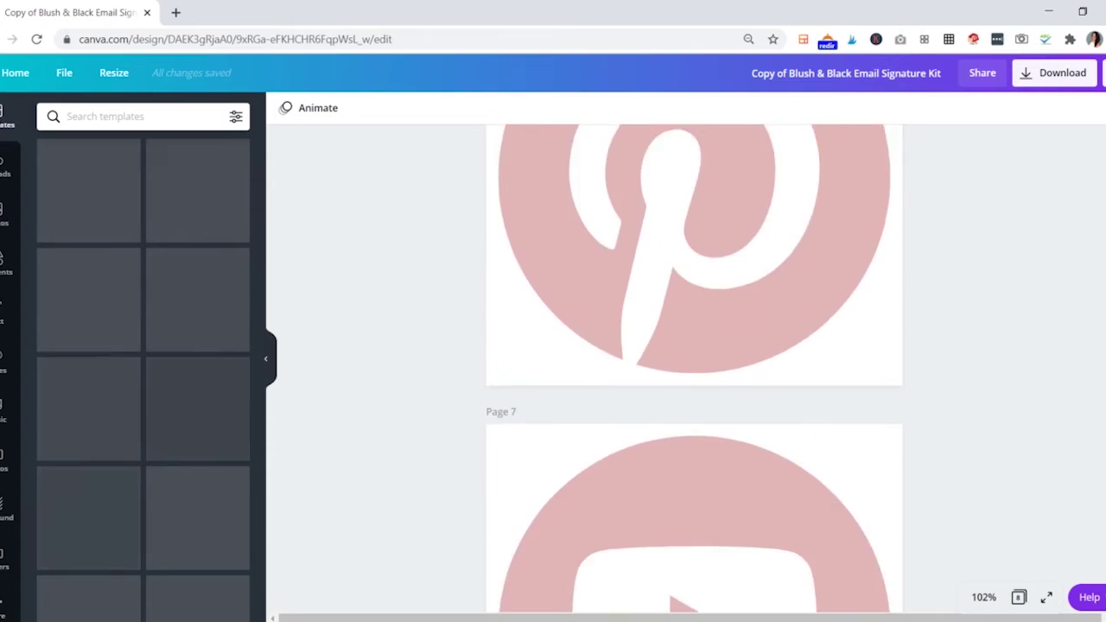
pyautogui.scroll(-5, 694, 363)
pyautogui.scroll(20, 695, 363)
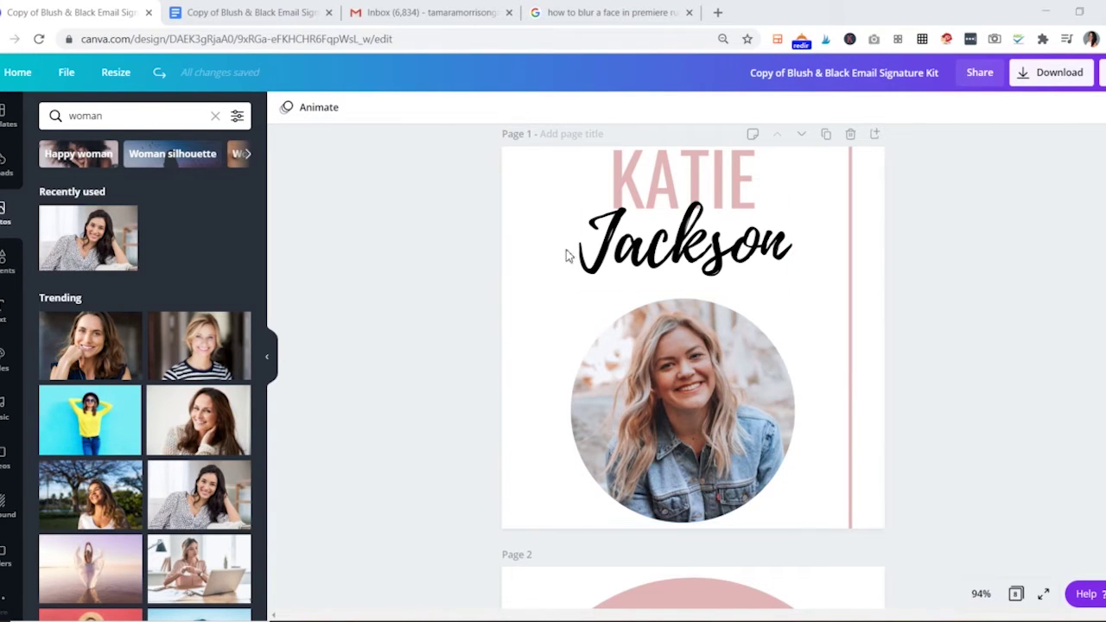
# Step: Drop the recently used dark-haired woman photo into the circular headshot frame
pyautogui.click(7, 164)
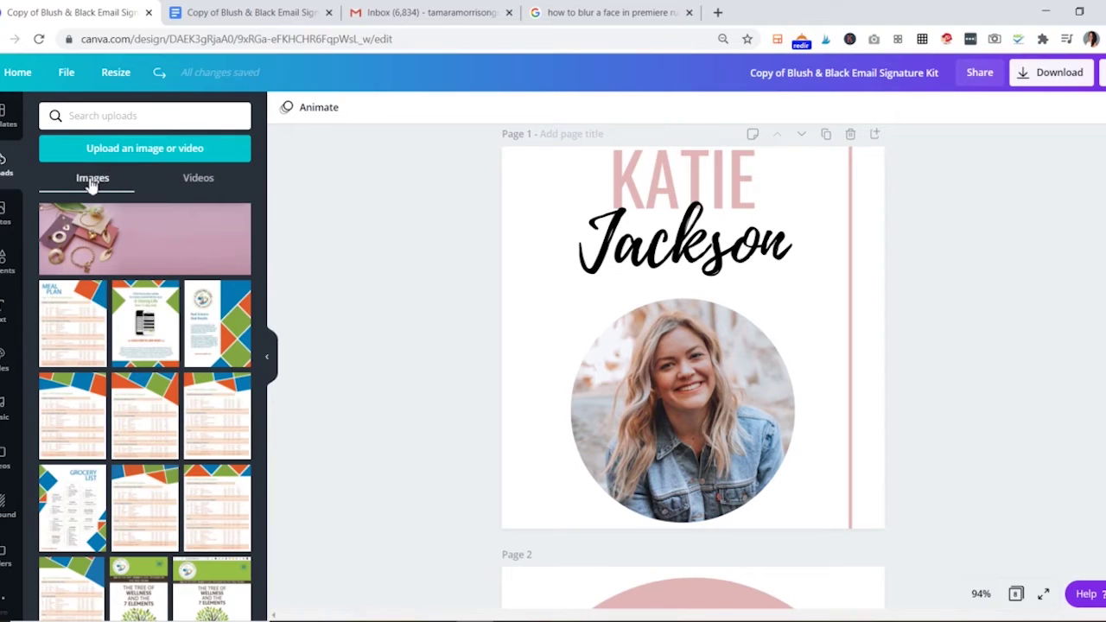
pyautogui.click(7, 211)
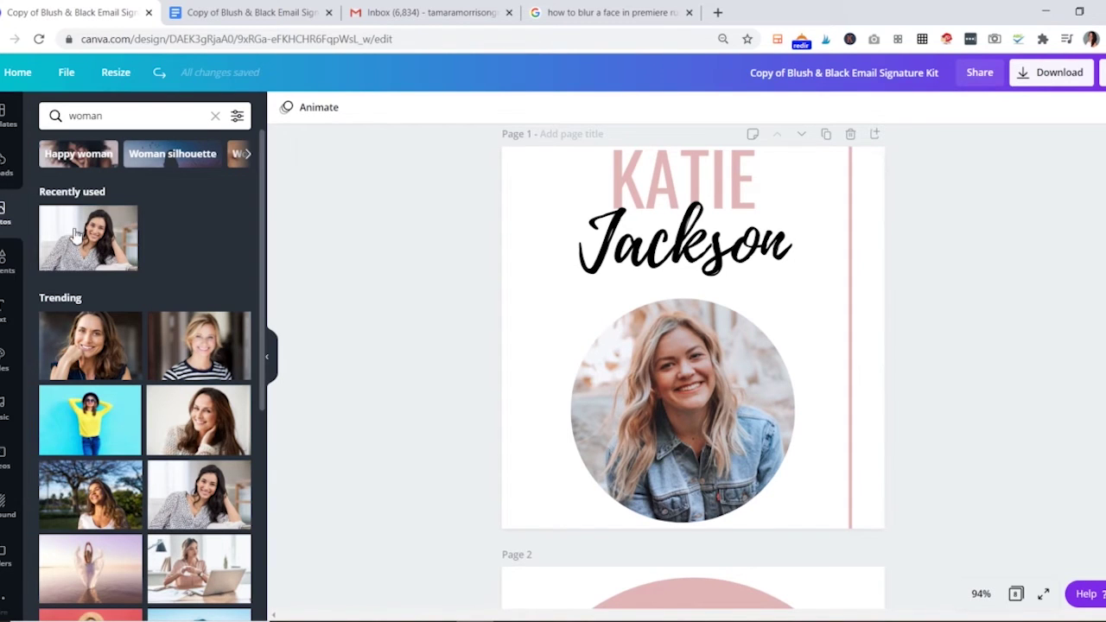
pyautogui.moveTo(78, 234)
pyautogui.moveTo(78, 233); pyautogui.dragTo(640, 367)
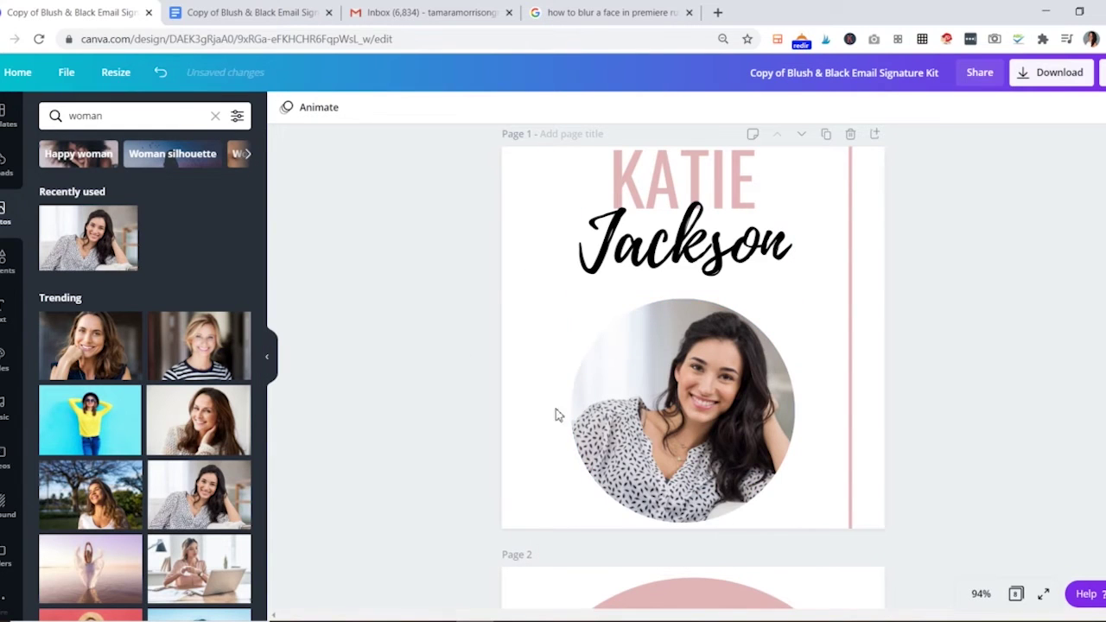
# Step: Enlarge the new photo inside the circle, shift it up, and apply the crop
pyautogui.doubleClick(681, 385)
pyautogui.moveTo(514, 523); pyautogui.dragTo(486, 541)
pyautogui.moveTo(689, 422); pyautogui.dragTo(671, 381)
pyautogui.click(914, 353)
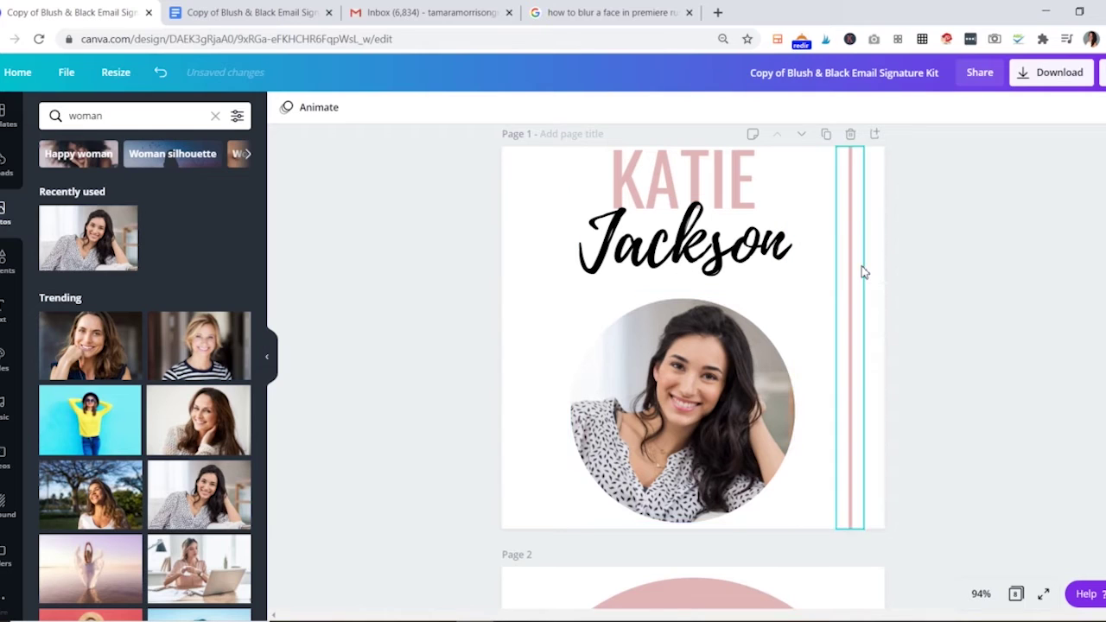
# Step: Set the first-name text in the Woodland font
pyautogui.click(697, 173)
pyautogui.doubleClick(697, 173)
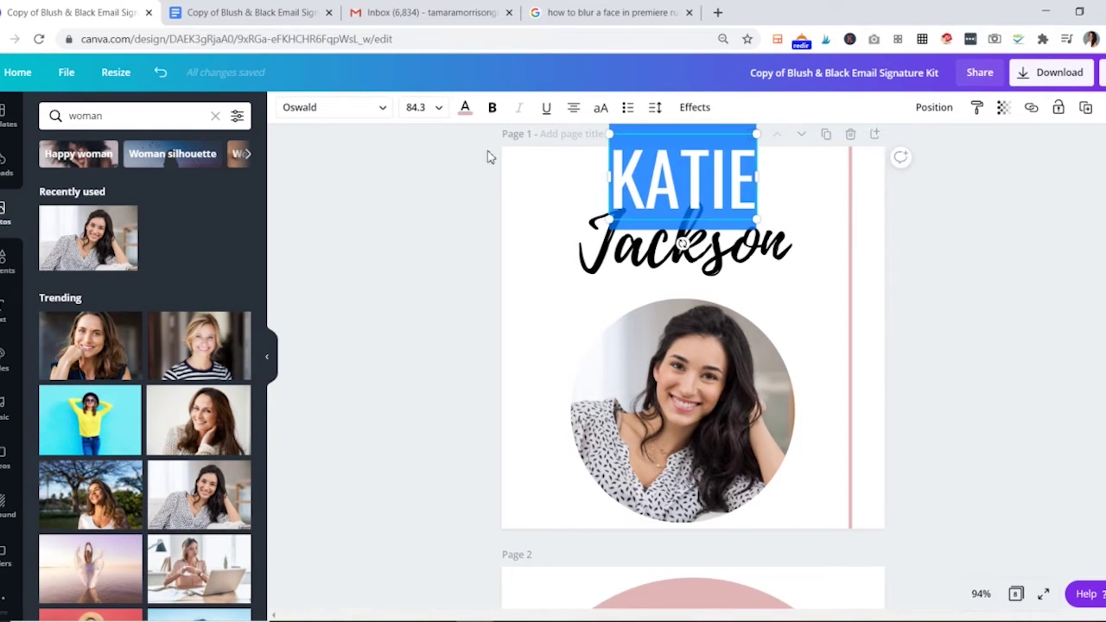
pyautogui.click(375, 109)
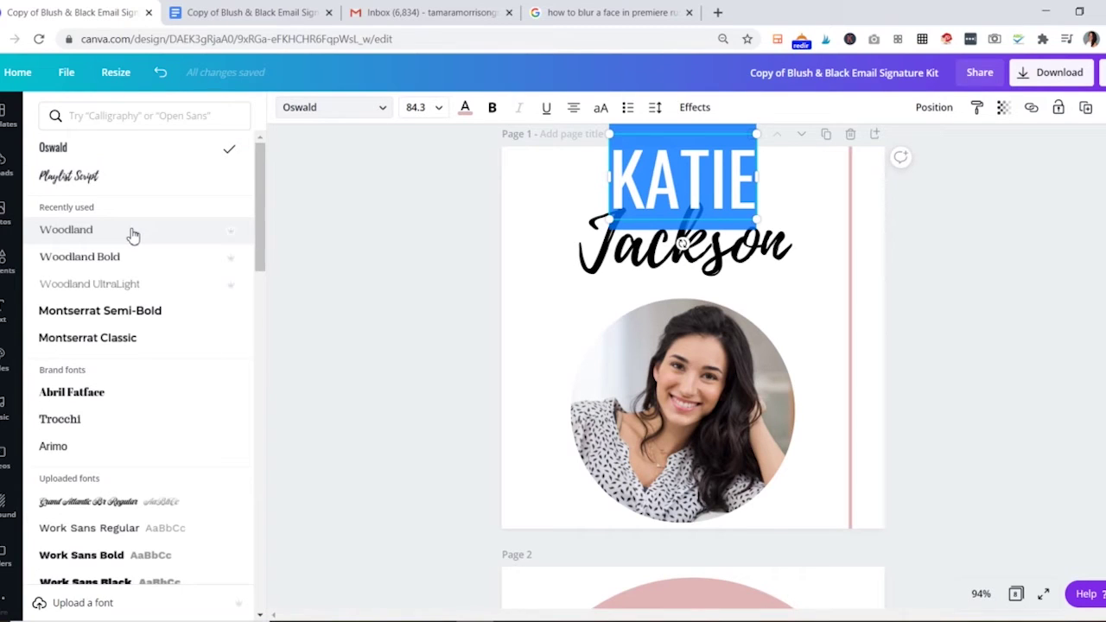
pyautogui.click(132, 232)
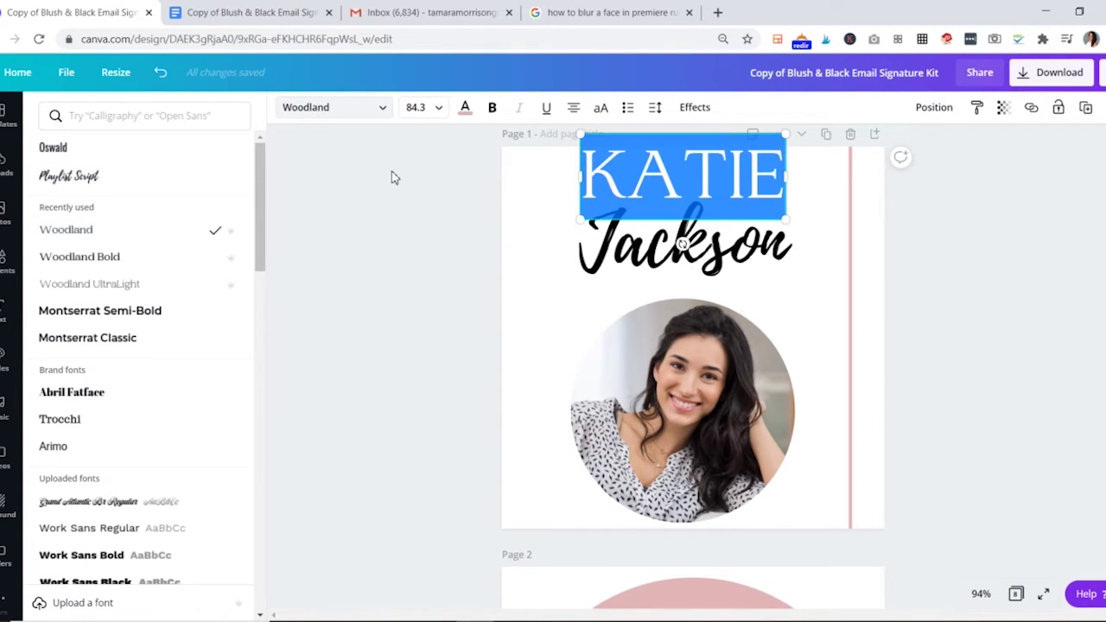
pyautogui.press('Escape')
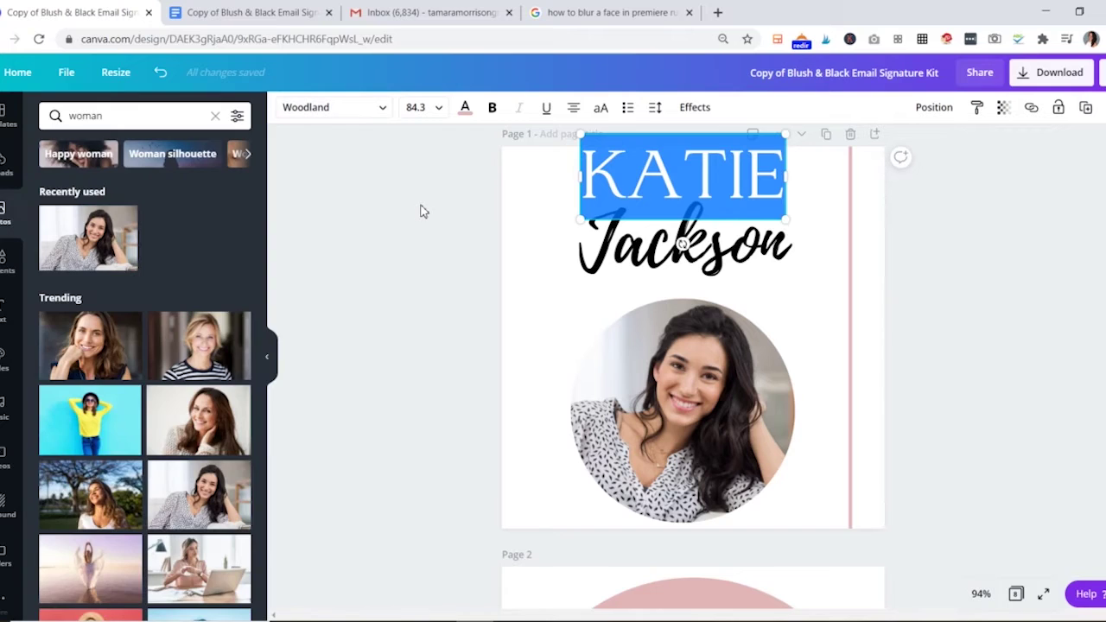
# Step: Colour the first name light blue
pyautogui.click(983, 213)
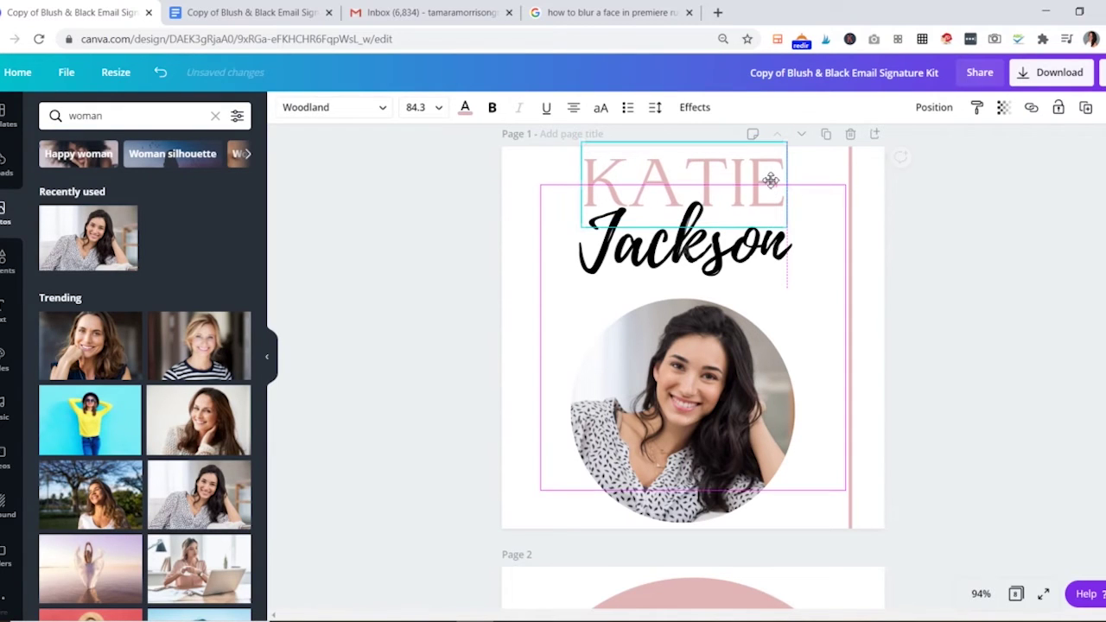
pyautogui.click(967, 381)
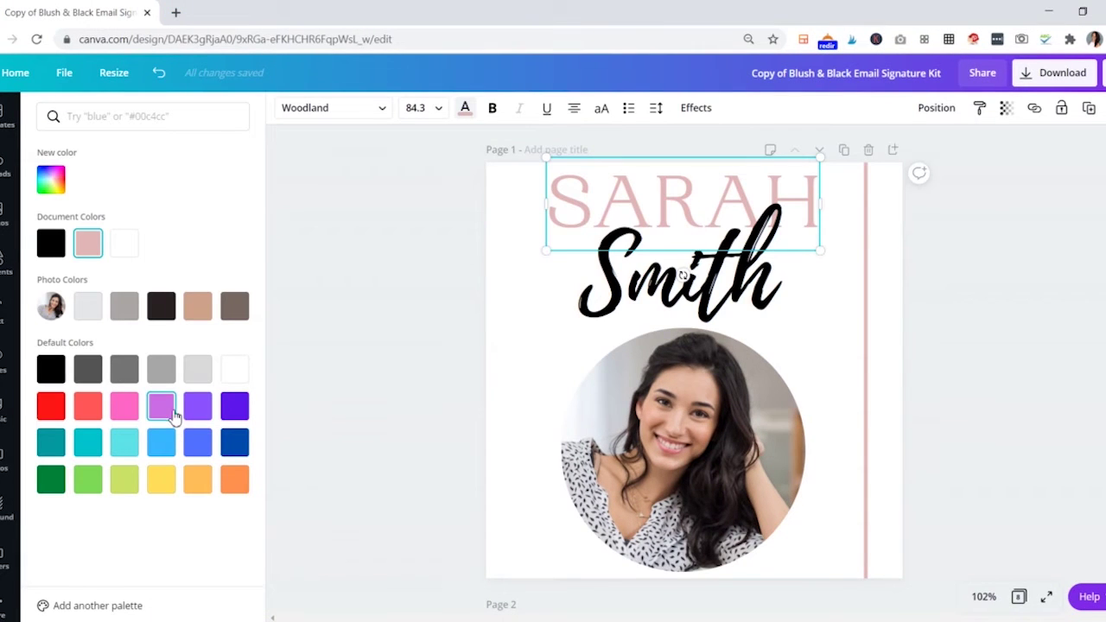
pyautogui.click(172, 416)
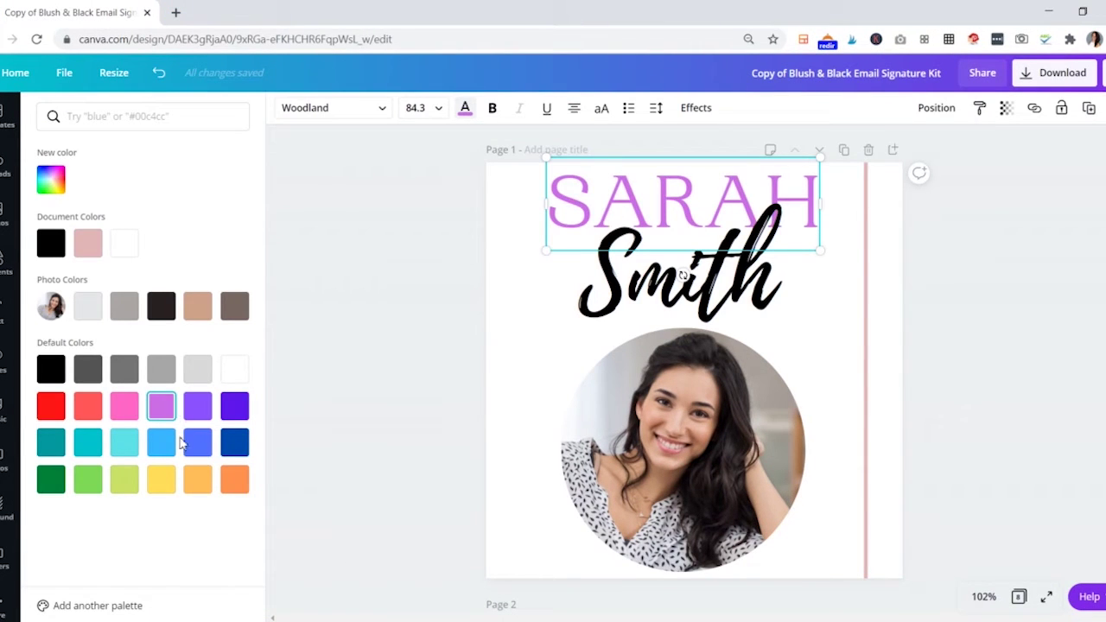
pyautogui.click(161, 443)
# Step: Recolour the pink vertical divider line with the dark blue default colour
pyautogui.click(873, 371)
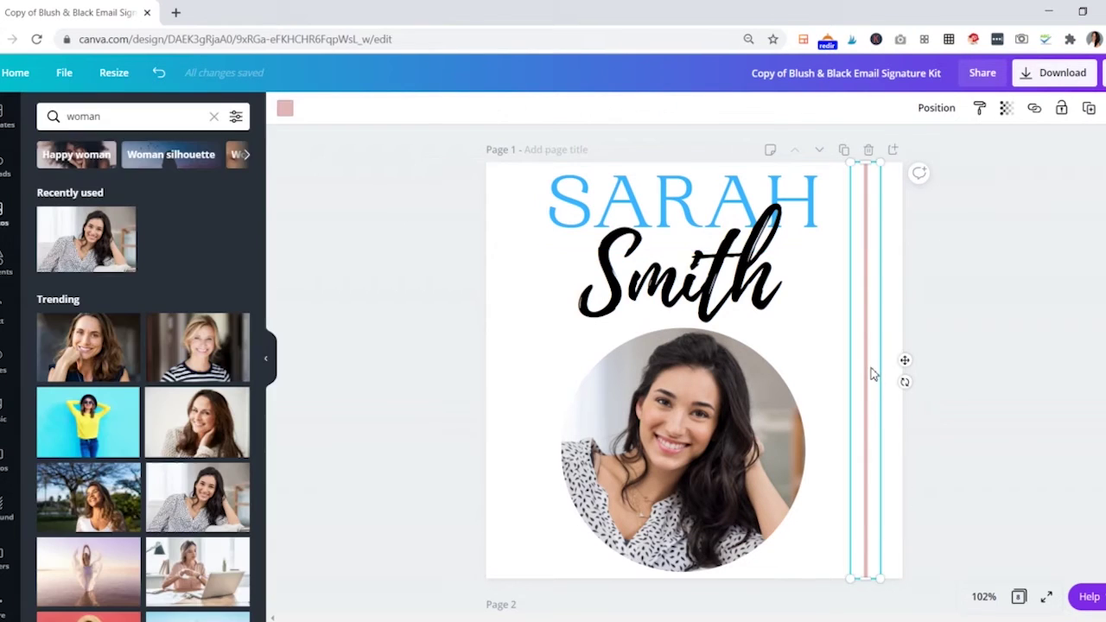
pyautogui.click(287, 113)
pyautogui.click(233, 443)
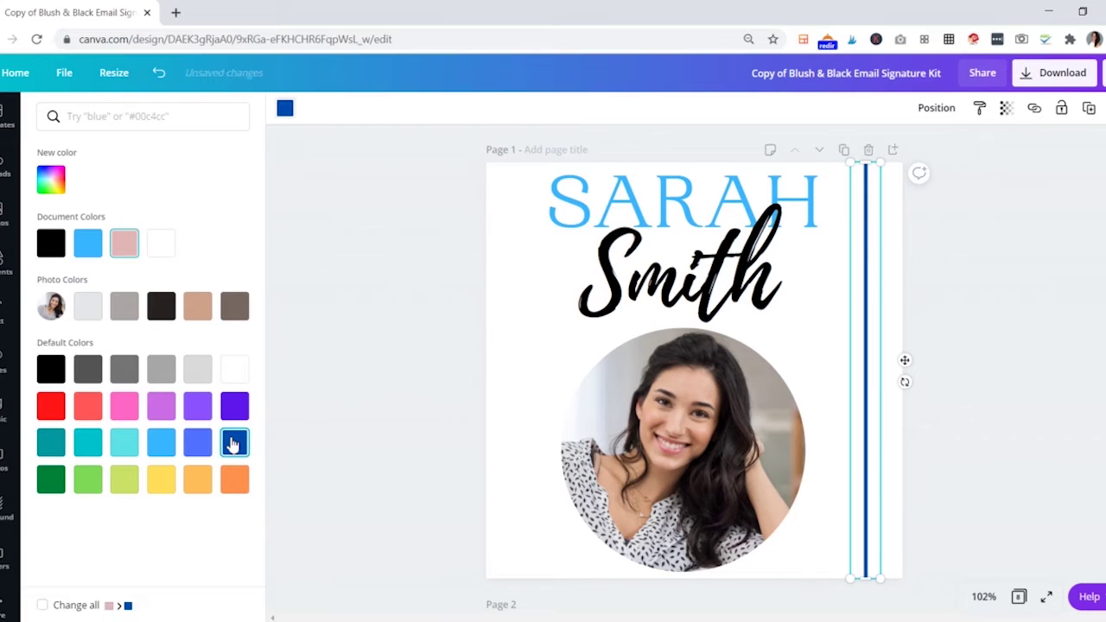
pyautogui.press('Escape')
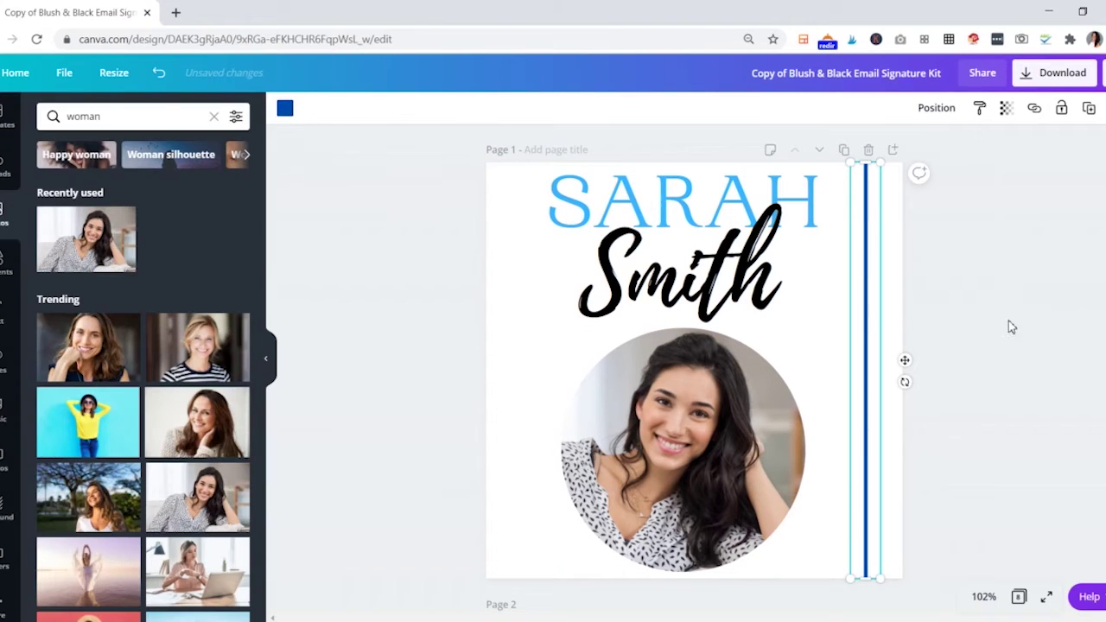
# Step: Open the Elements library and browse the pink icon pages back to page 2's Twitter icon
pyautogui.scroll(-6, 987, 389)
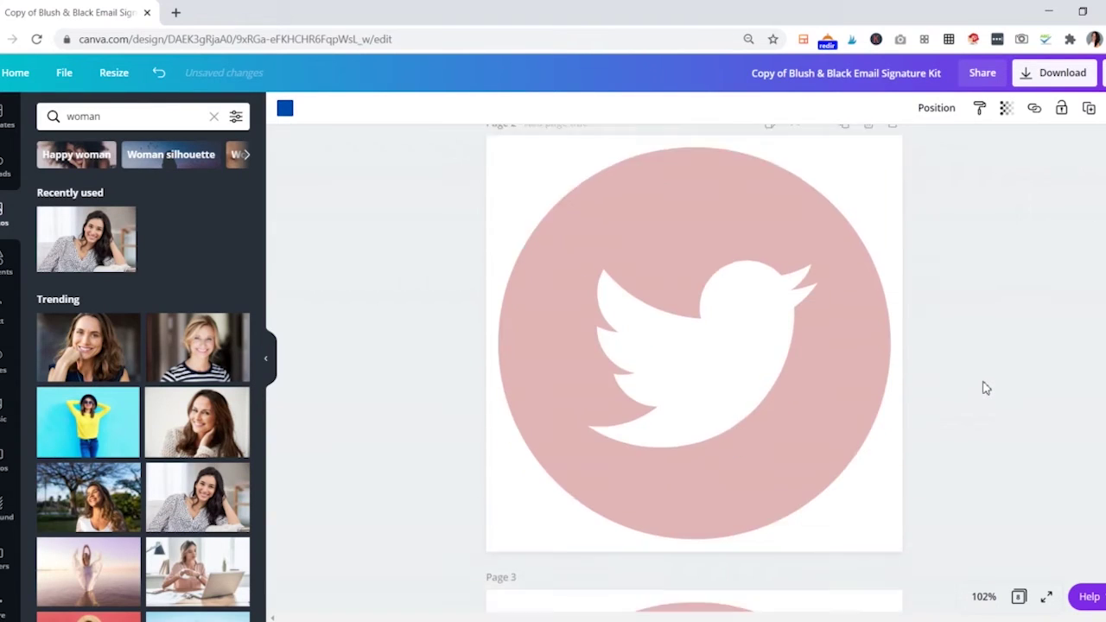
pyautogui.scroll(-10, 986, 389)
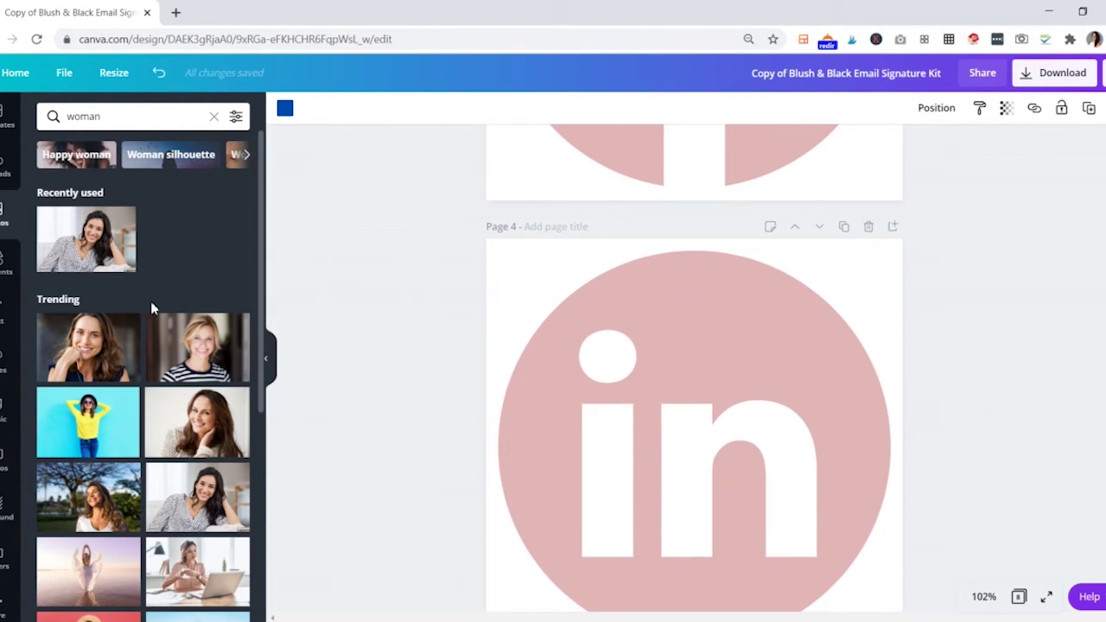
pyautogui.click(7, 264)
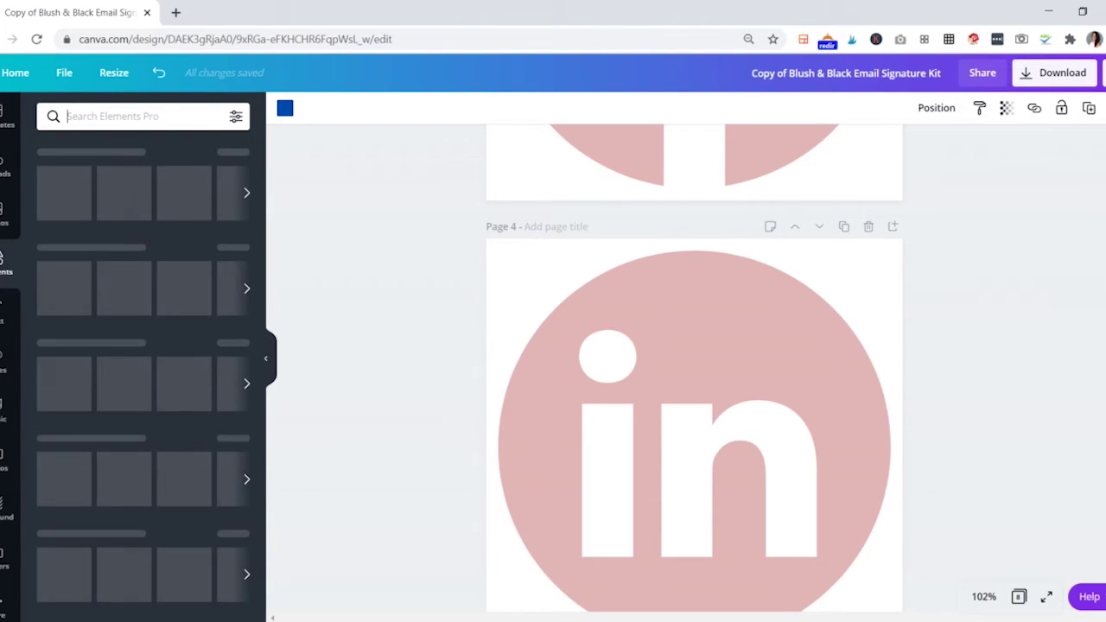
pyautogui.scroll(-4, 570, 208)
pyautogui.scroll(-12, 694, 368)
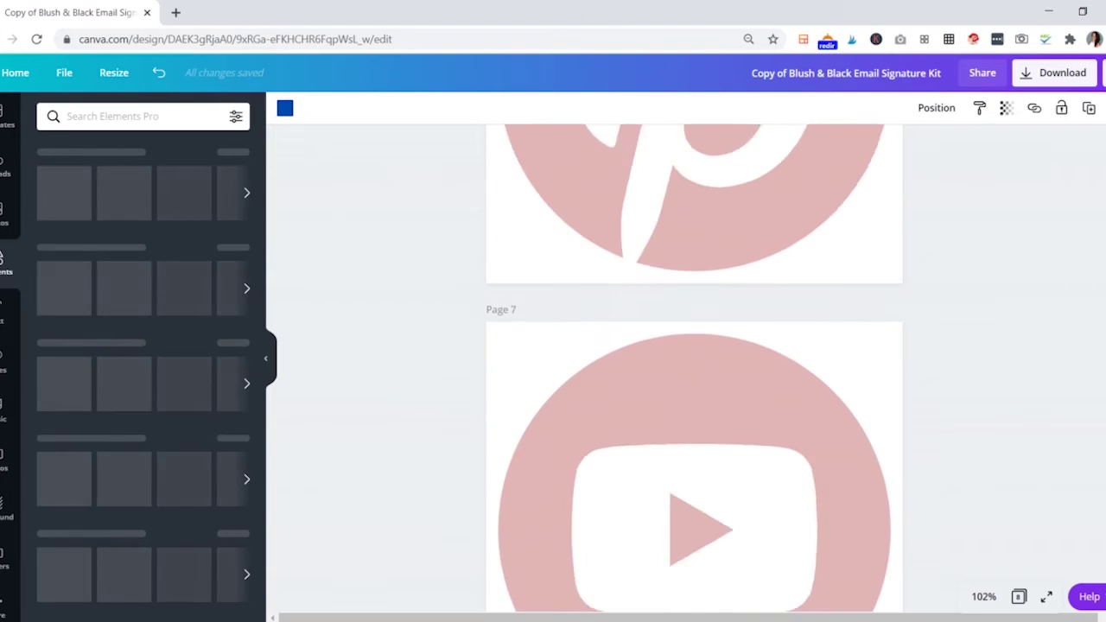
pyautogui.scroll(-5, 694, 368)
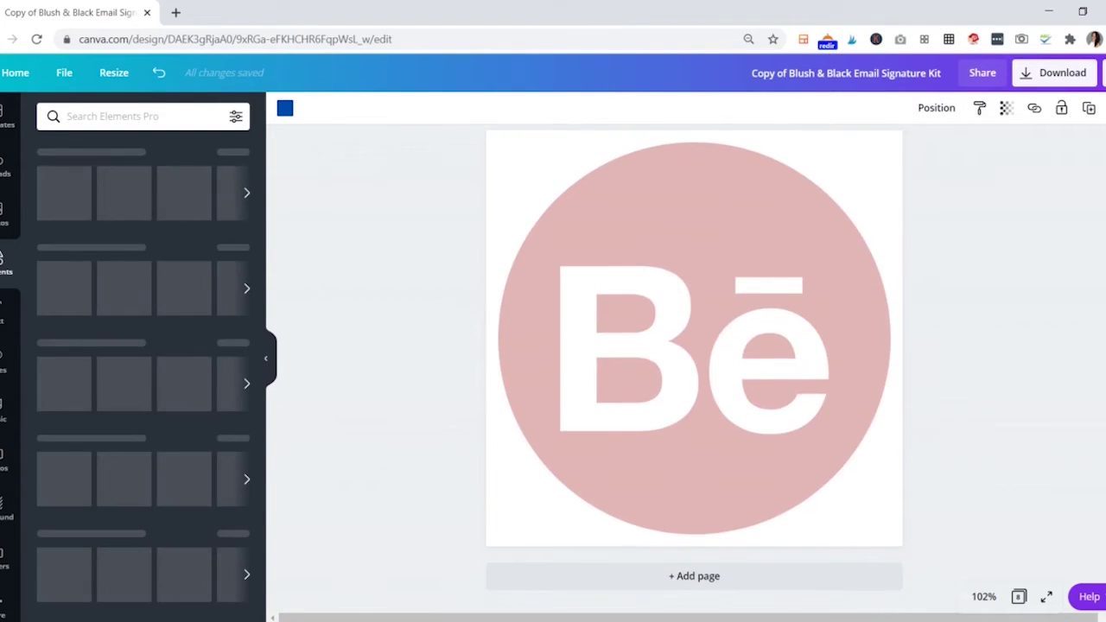
pyautogui.scroll(10, 694, 367)
pyautogui.scroll(17, 694, 367)
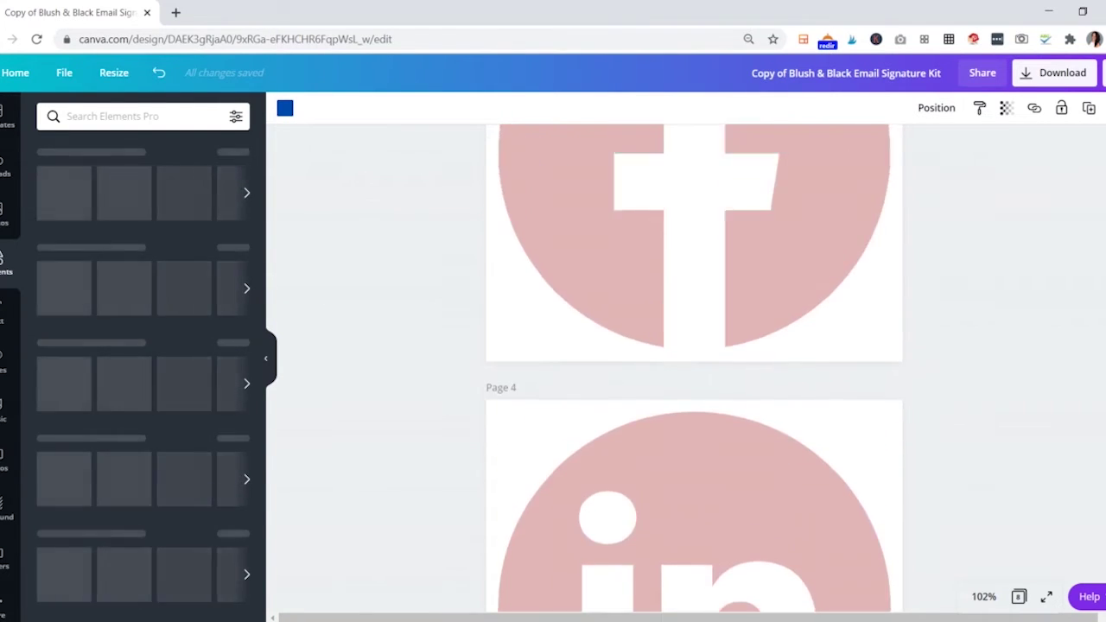
pyautogui.scroll(5, 694, 367)
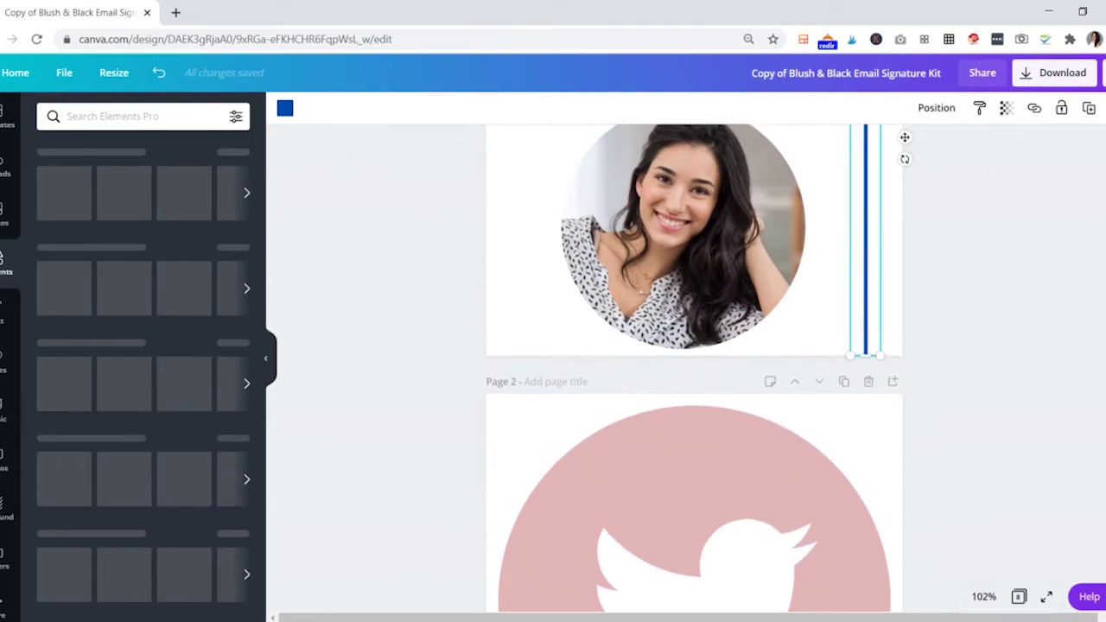
pyautogui.scroll(-2, 694, 367)
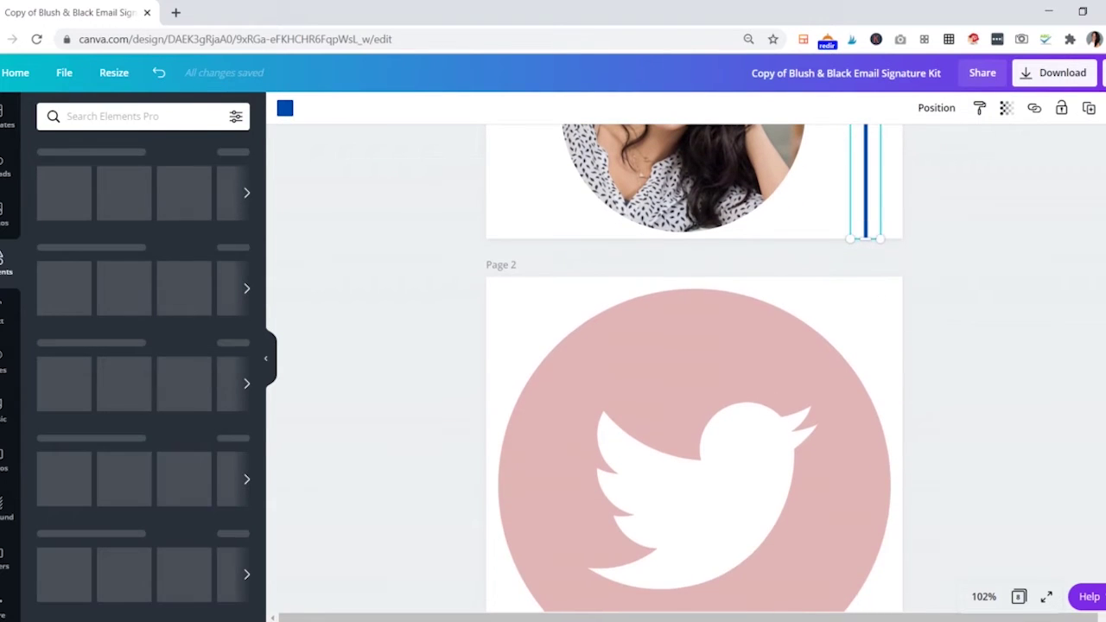
# Step: Make the Twitter and Facebook icon circles the light-blue document colour
pyautogui.click(669, 344)
pyautogui.click(286, 108)
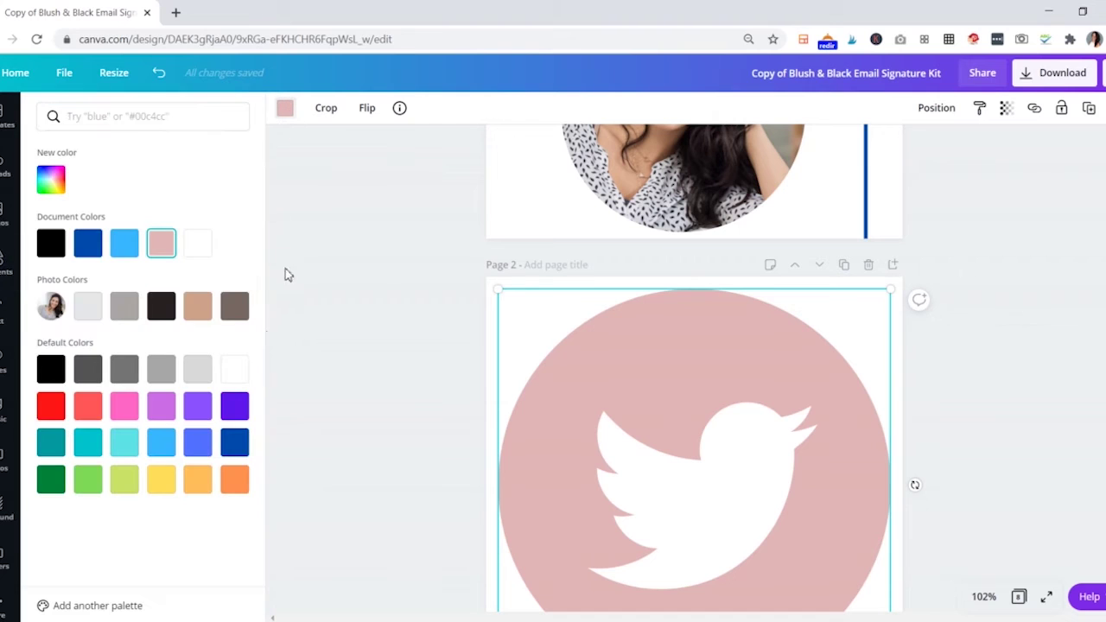
pyautogui.click(124, 243)
pyautogui.scroll(-1, 1088, 416)
pyautogui.scroll(-6, 915, 409)
pyautogui.click(949, 364)
pyautogui.click(853, 343)
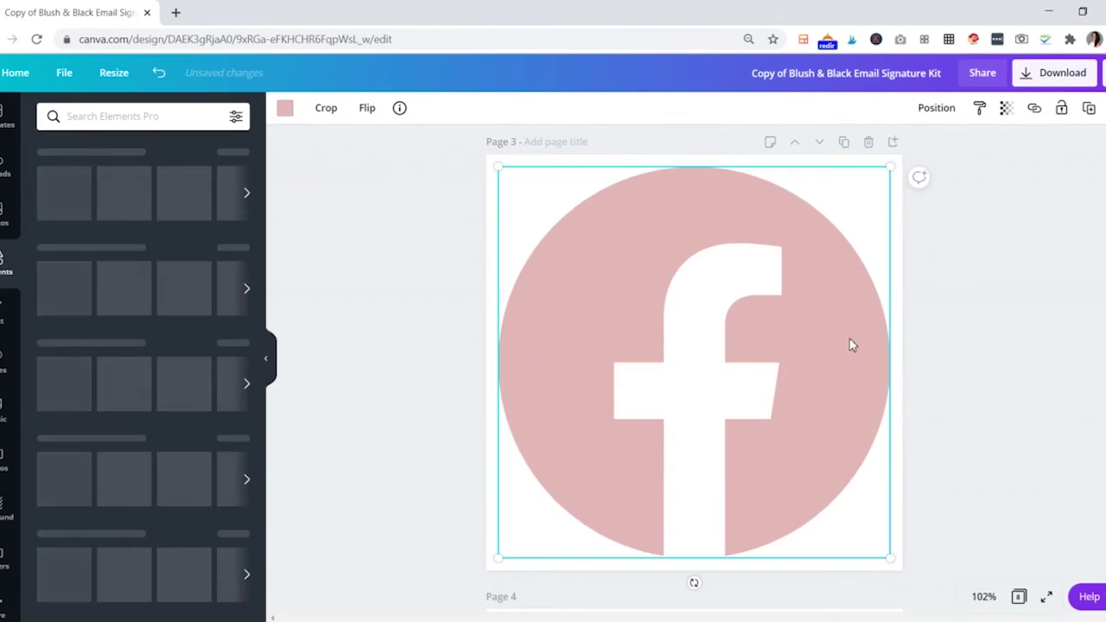
pyautogui.click(285, 108)
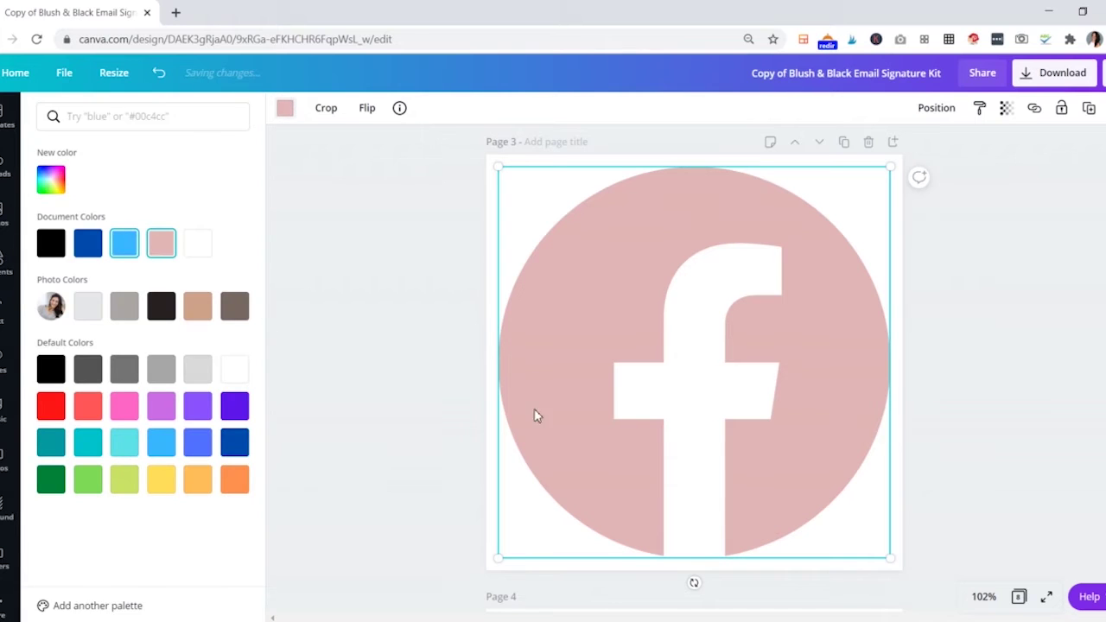
pyautogui.click(124, 243)
# Step: Recolour the LinkedIn, Instagram and Pinterest icon circles light blue
pyautogui.scroll(-6, 956, 323)
pyautogui.click(956, 323)
pyautogui.click(810, 249)
pyautogui.click(286, 108)
pyautogui.click(123, 243)
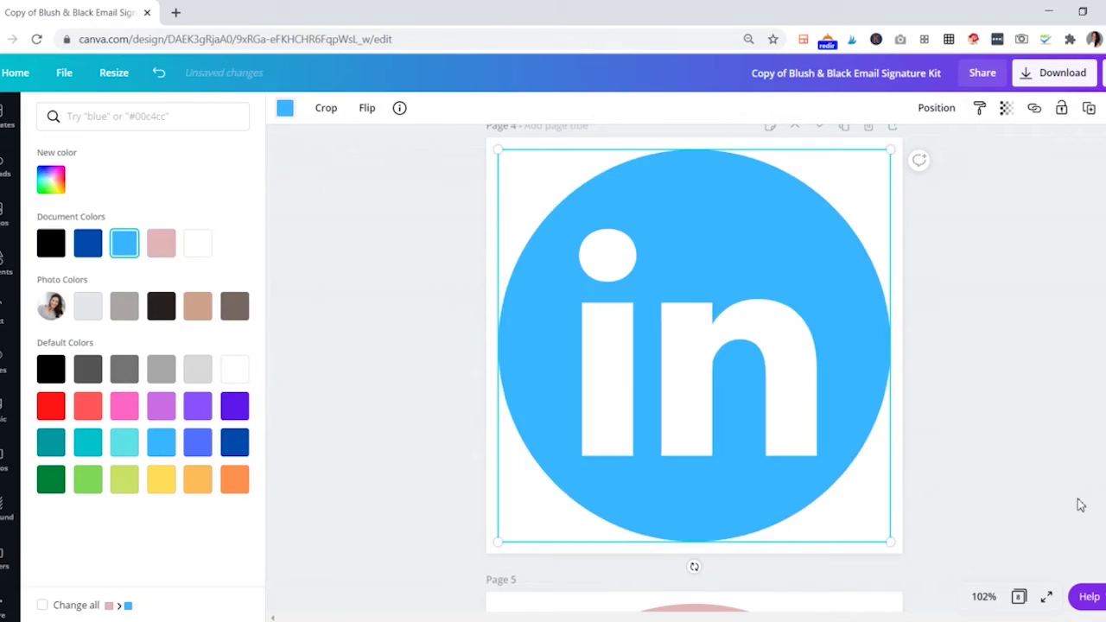
pyautogui.scroll(-6, 882, 371)
pyautogui.click(882, 371)
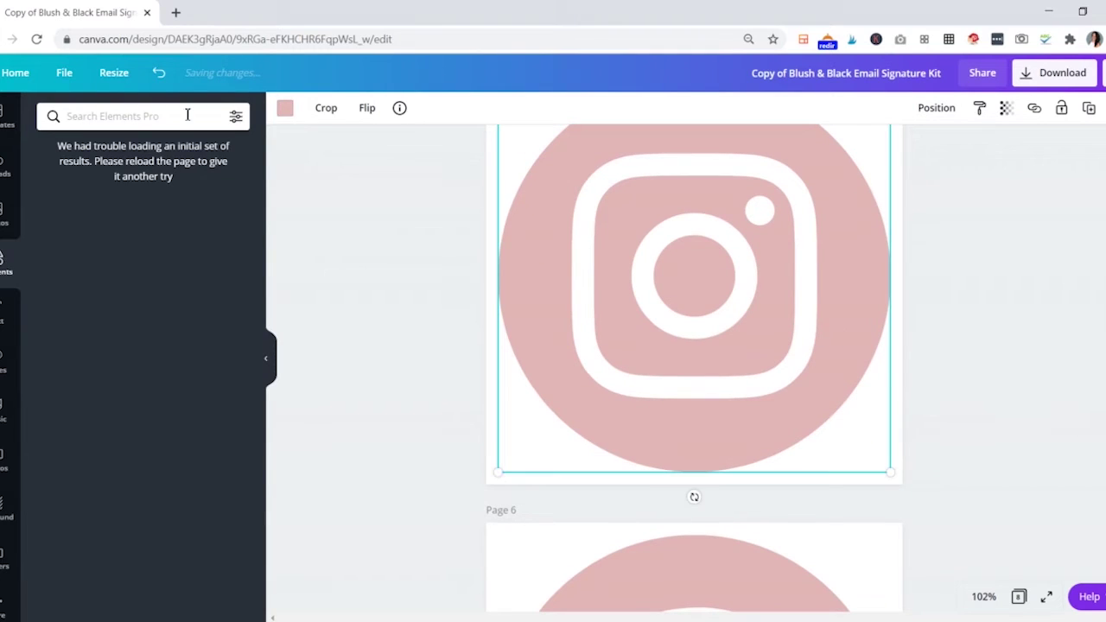
pyautogui.click(285, 109)
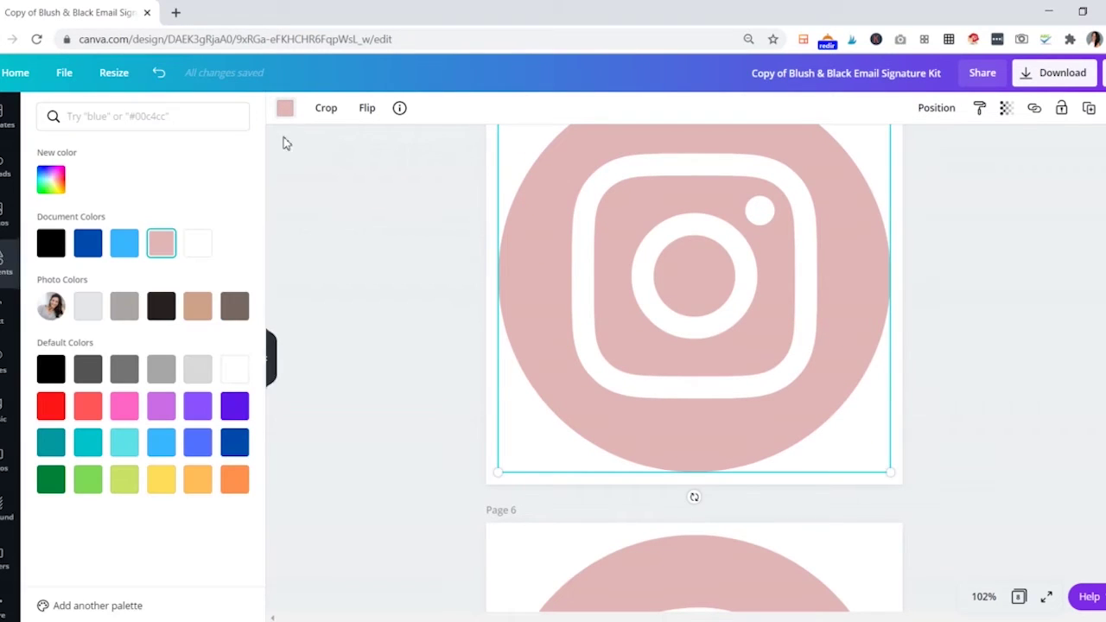
pyautogui.click(124, 243)
pyautogui.scroll(-4, 869, 455)
pyautogui.click(870, 455)
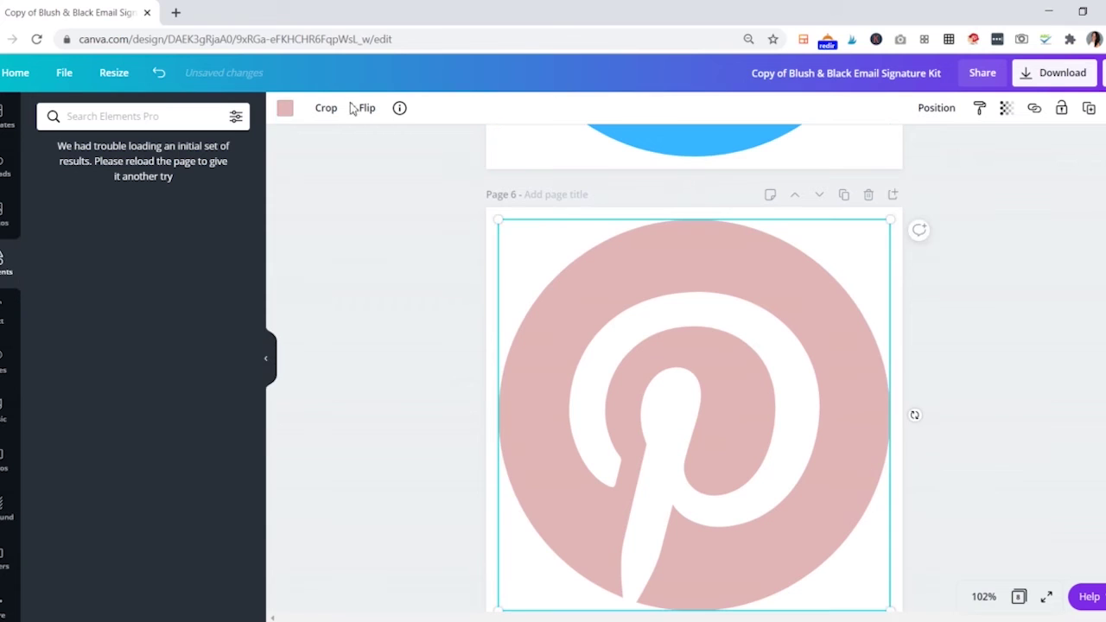
pyautogui.click(285, 108)
pyautogui.click(124, 243)
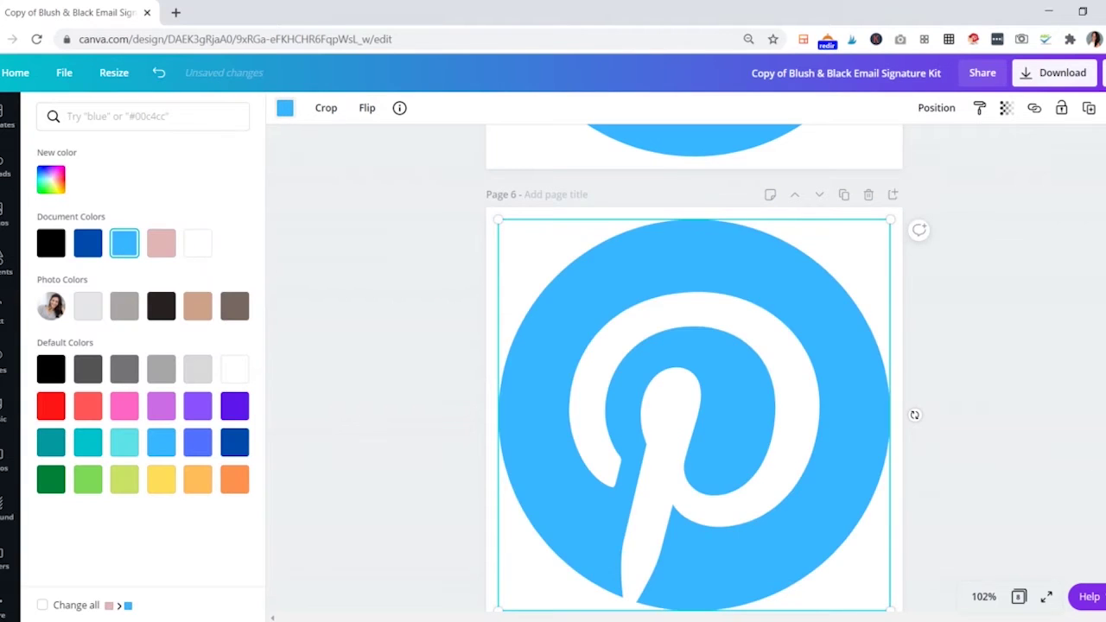
# Step: Recolour the YouTube and Behance icons light blue
pyautogui.scroll(-4, 691, 389)
pyautogui.scroll(-3, 854, 329)
pyautogui.click(854, 329)
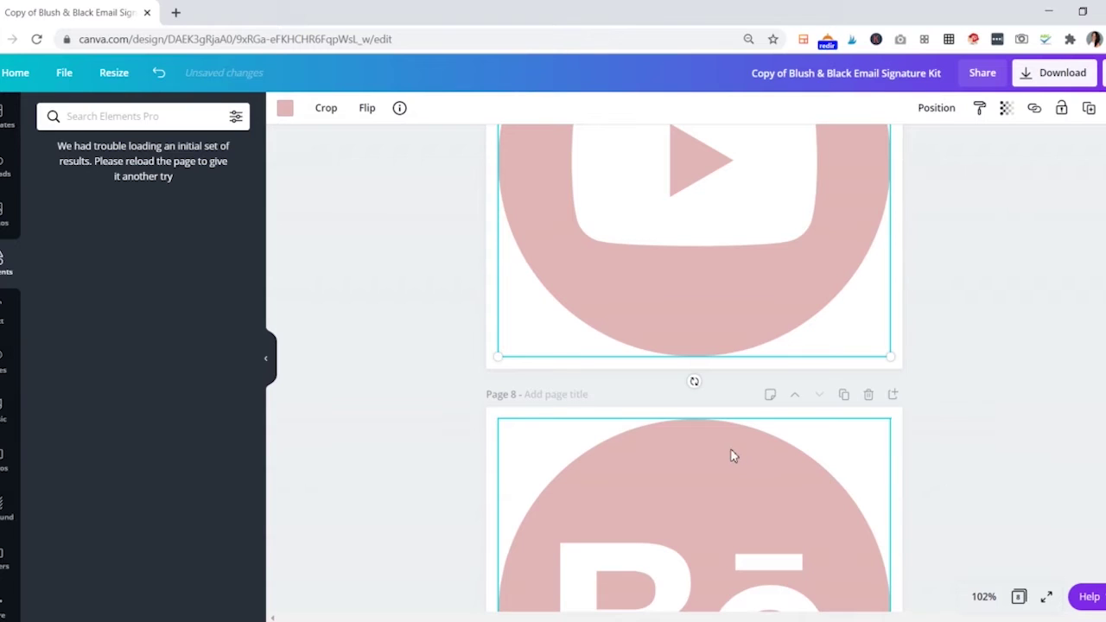
pyautogui.click(289, 114)
pyautogui.click(123, 243)
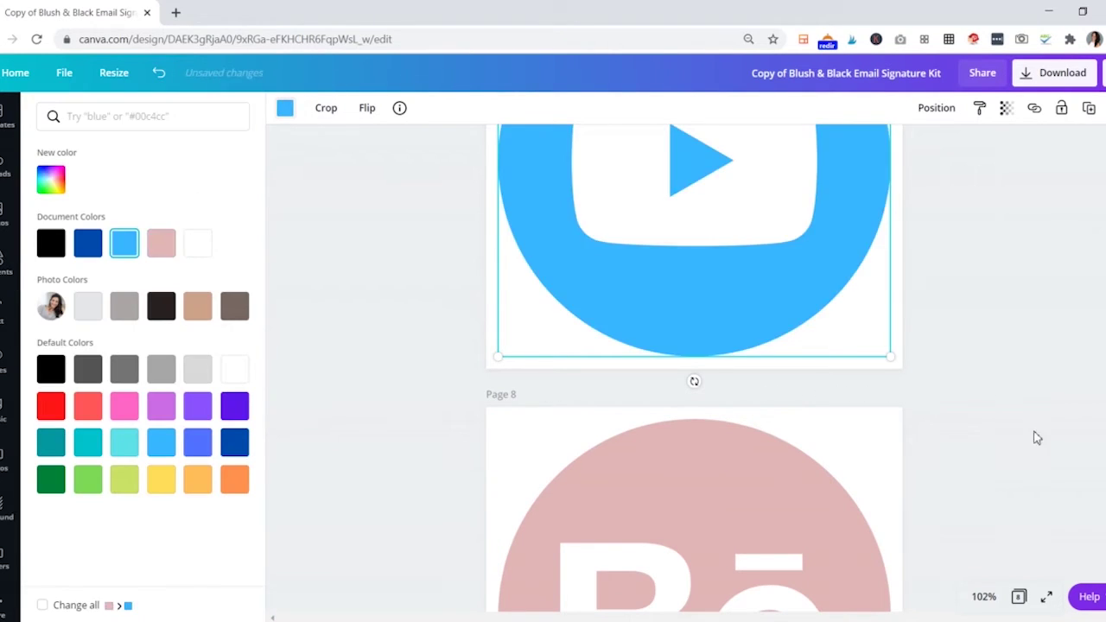
pyautogui.click(804, 485)
pyautogui.click(123, 243)
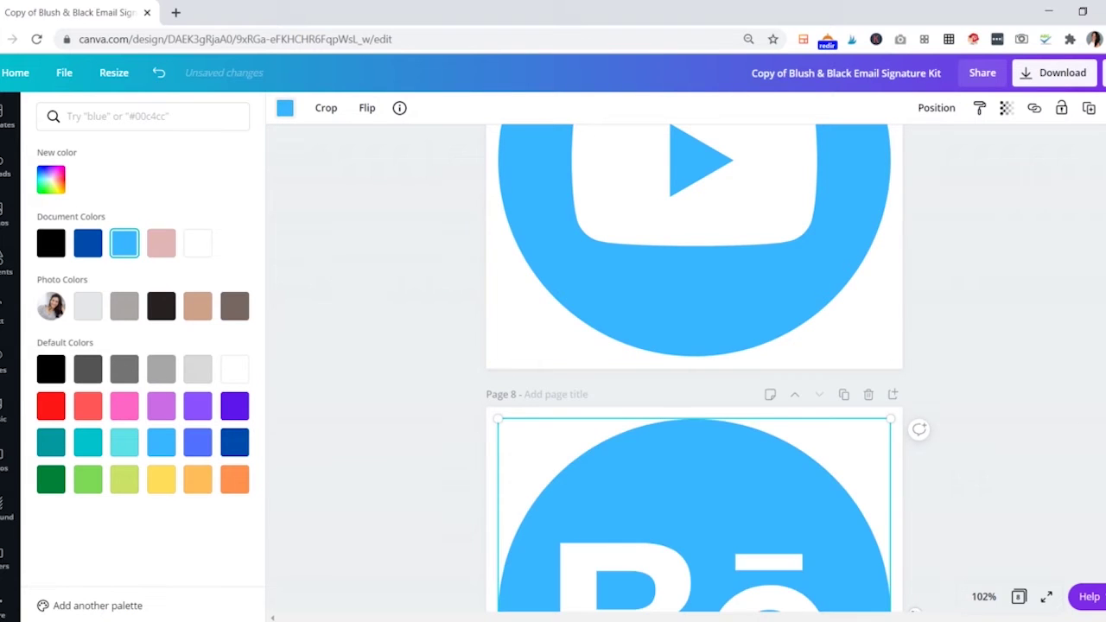
pyautogui.scroll(-3, 1026, 427)
pyautogui.scroll(20, 1025, 423)
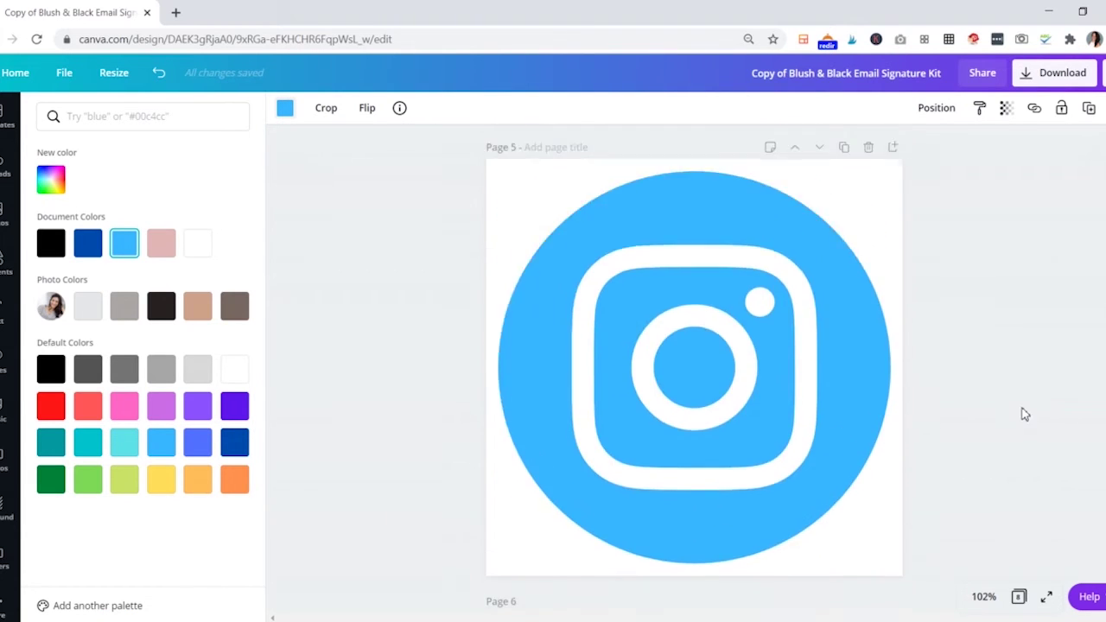
pyautogui.scroll(8, 1025, 395)
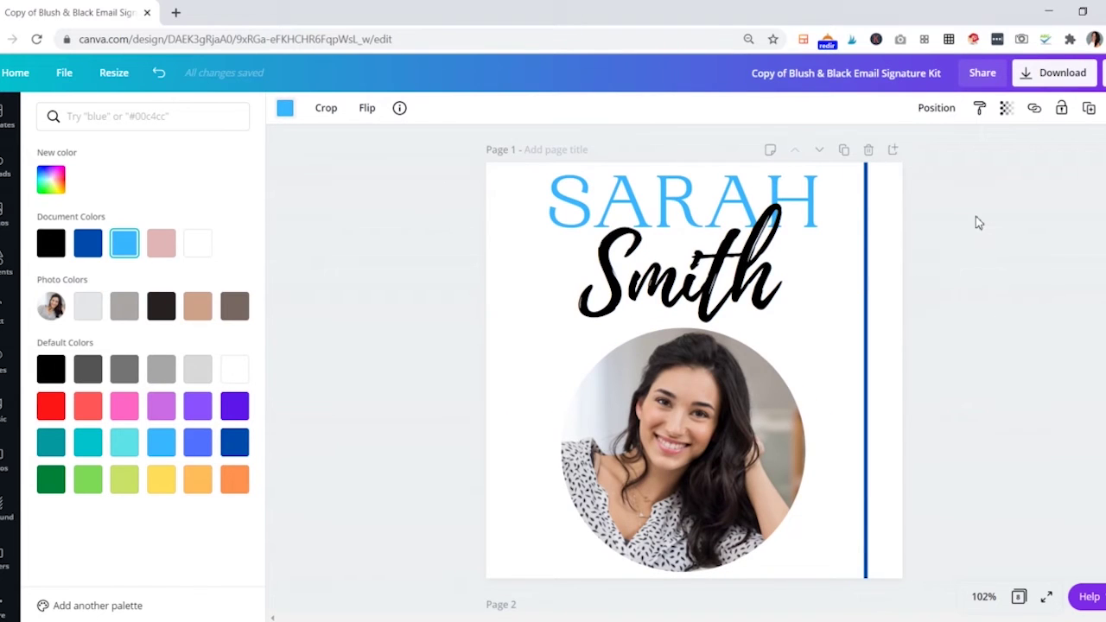
# Step: Download all 8 pages of the design as PNG images
pyautogui.click(1063, 76)
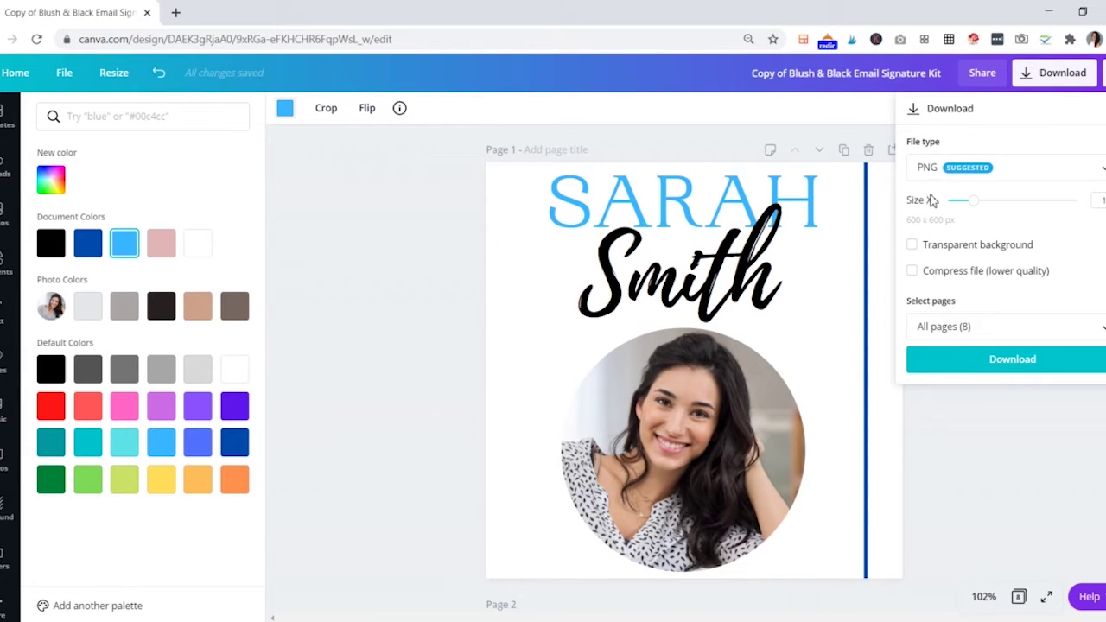
pyautogui.click(939, 170)
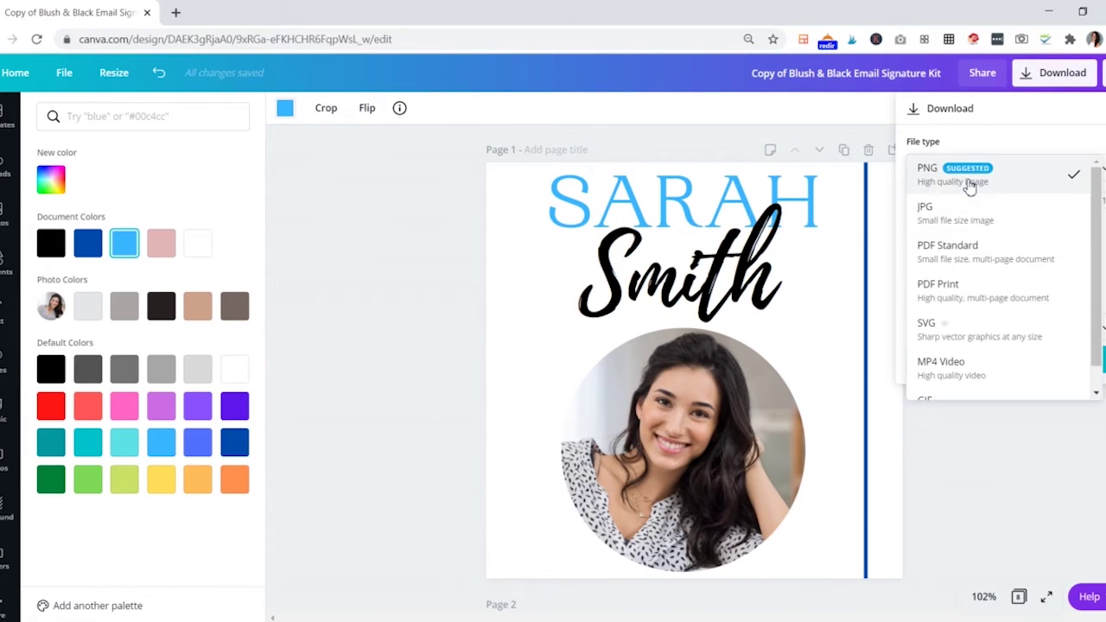
pyautogui.click(970, 186)
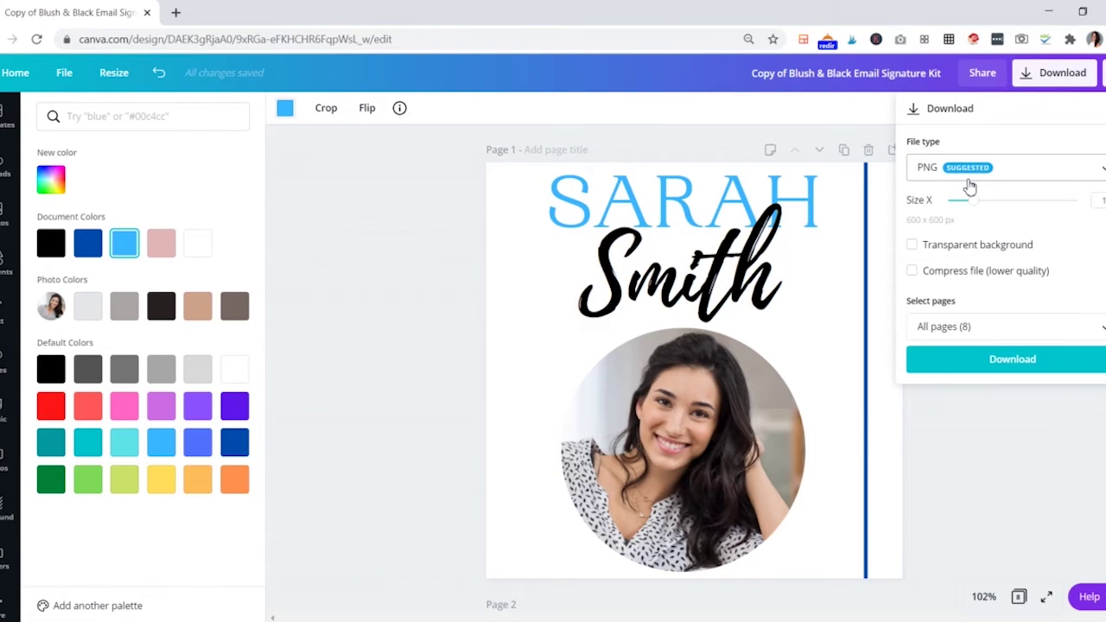
pyautogui.click(1025, 365)
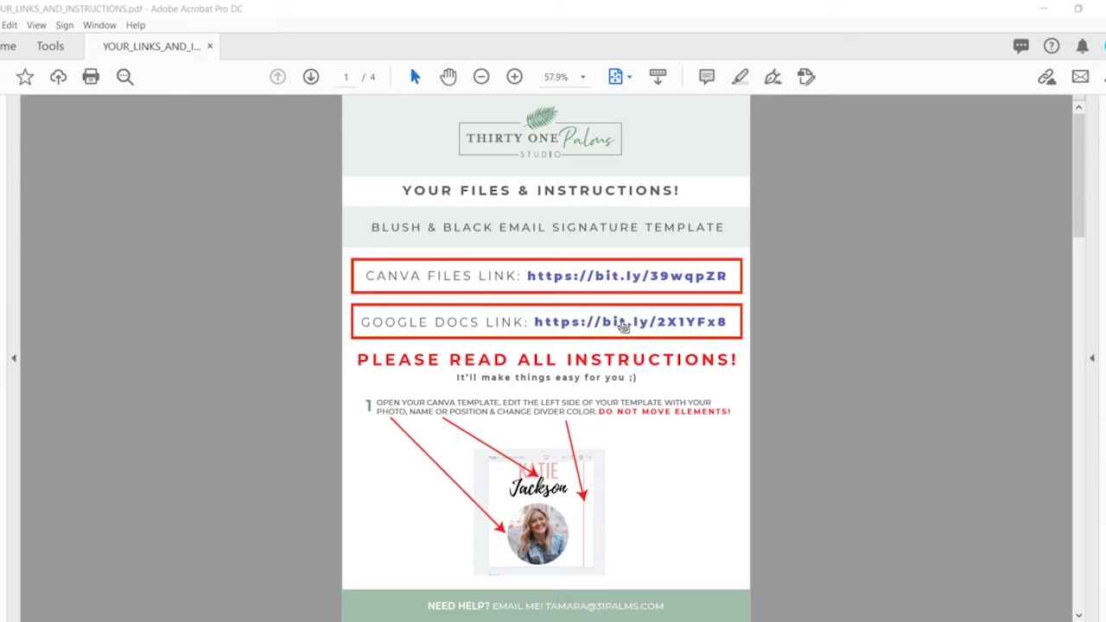
# Step: Follow the PDF's Google Docs link to open the email signature template in Google Docs
pyautogui.click(625, 325)
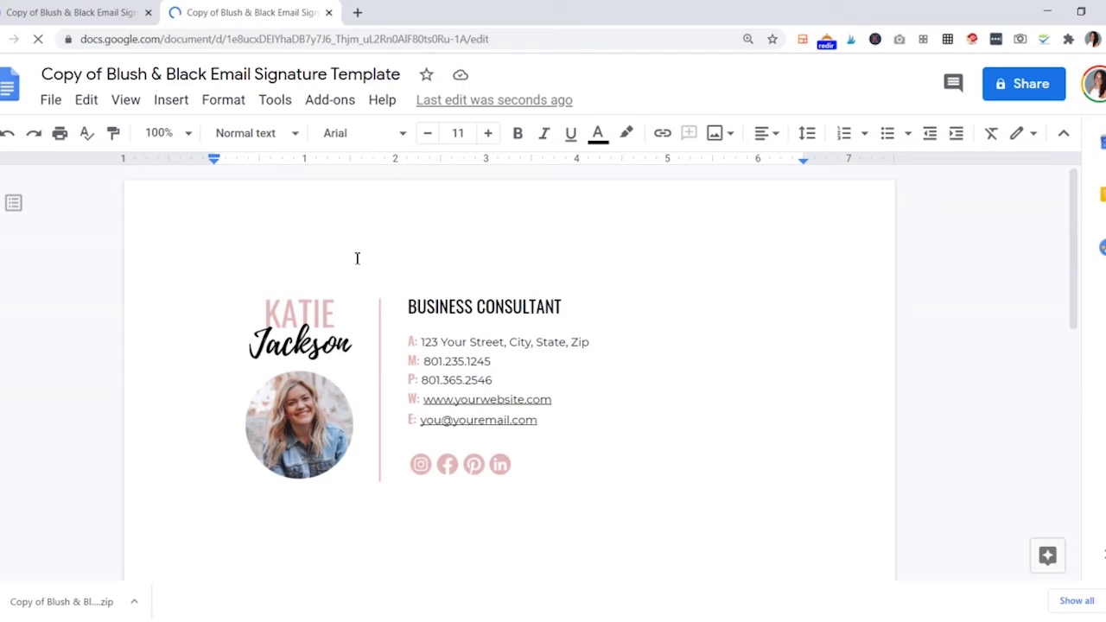
# Step: Select the template's sample name-and-photo image on the left of the signature
pyautogui.click(311, 393)
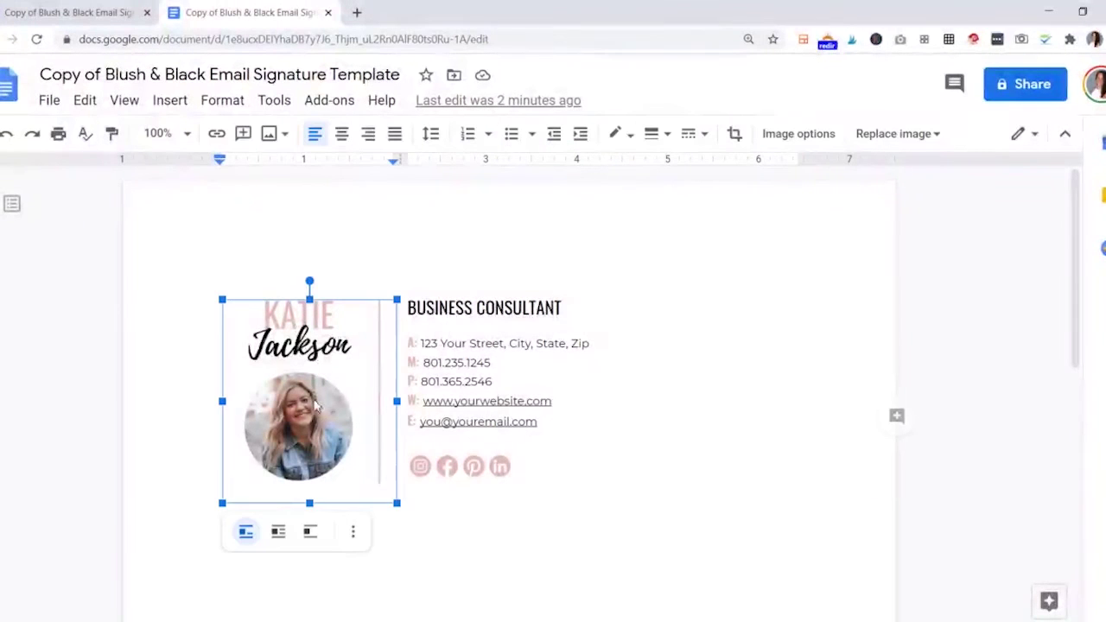
# Step: Replace the signature's left image with image 1 uploaded from the Downloads > email kit folder
pyautogui.click(875, 134)
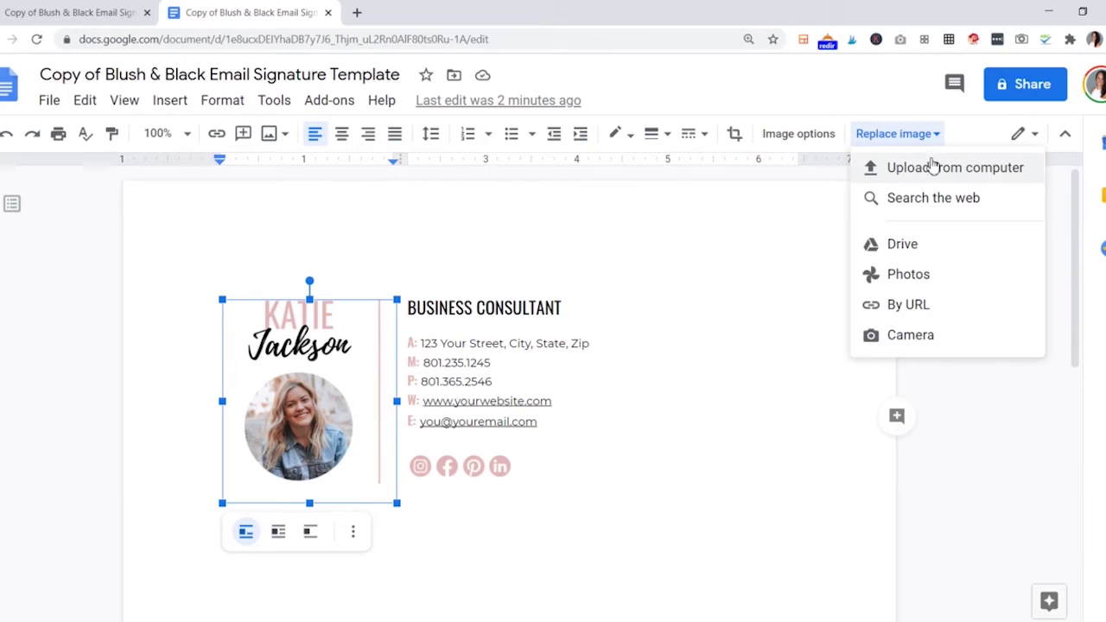
pyautogui.click(937, 168)
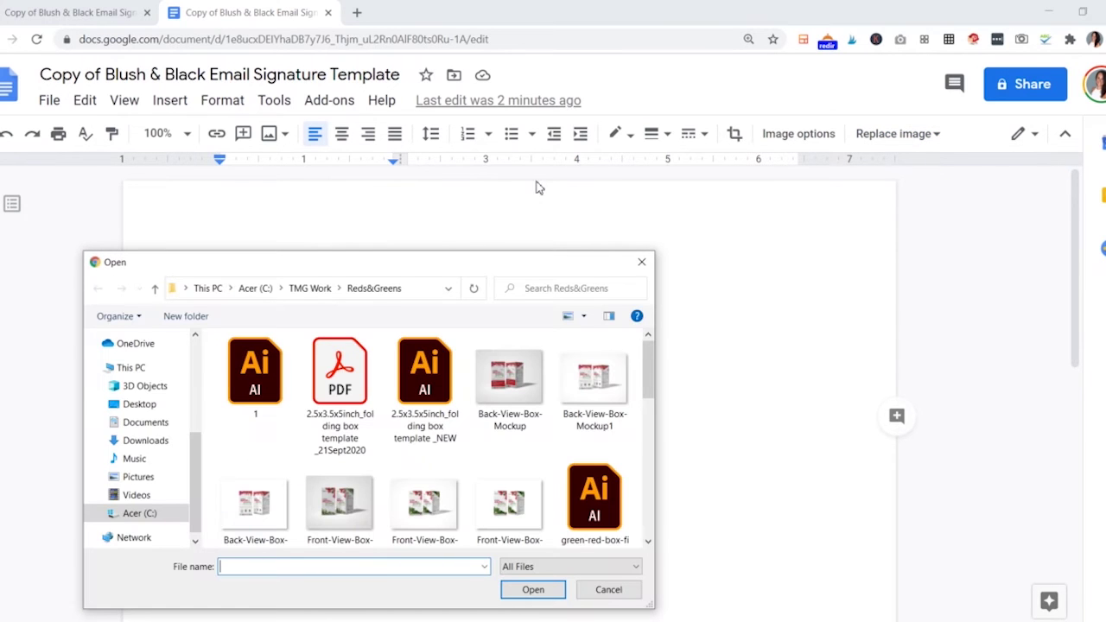
pyautogui.click(151, 446)
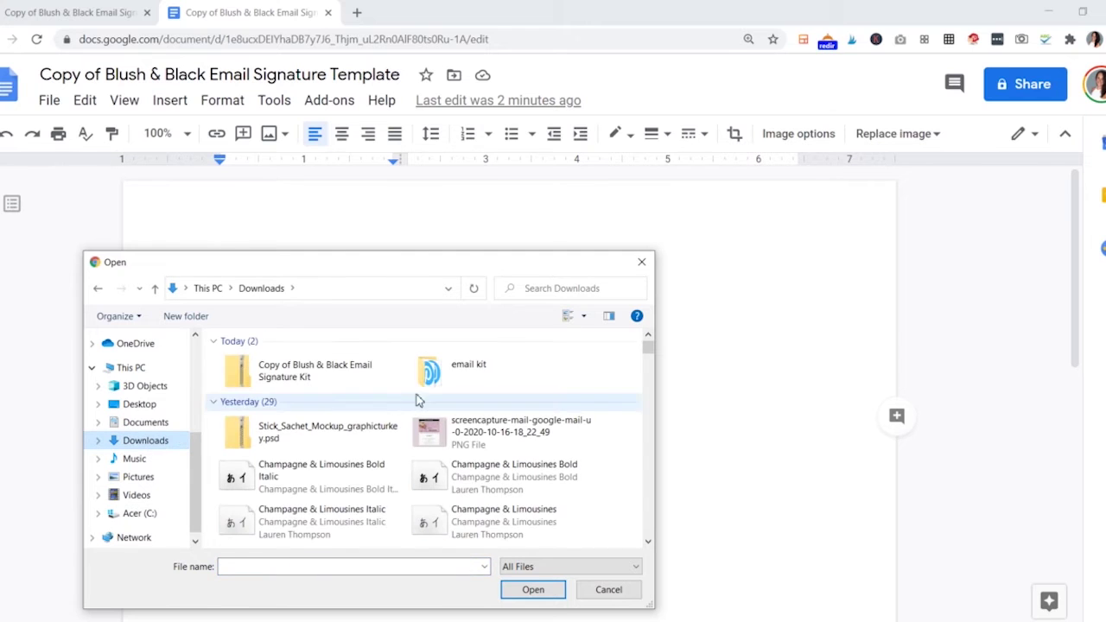
pyautogui.click(435, 373)
pyautogui.doubleClick(435, 374)
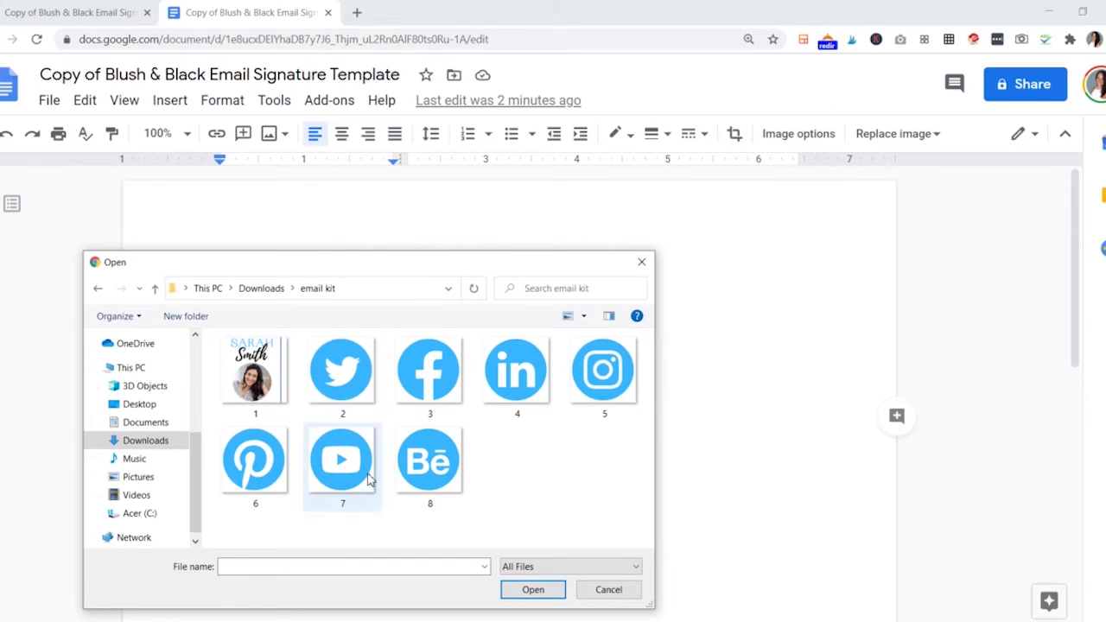
pyautogui.doubleClick(249, 367)
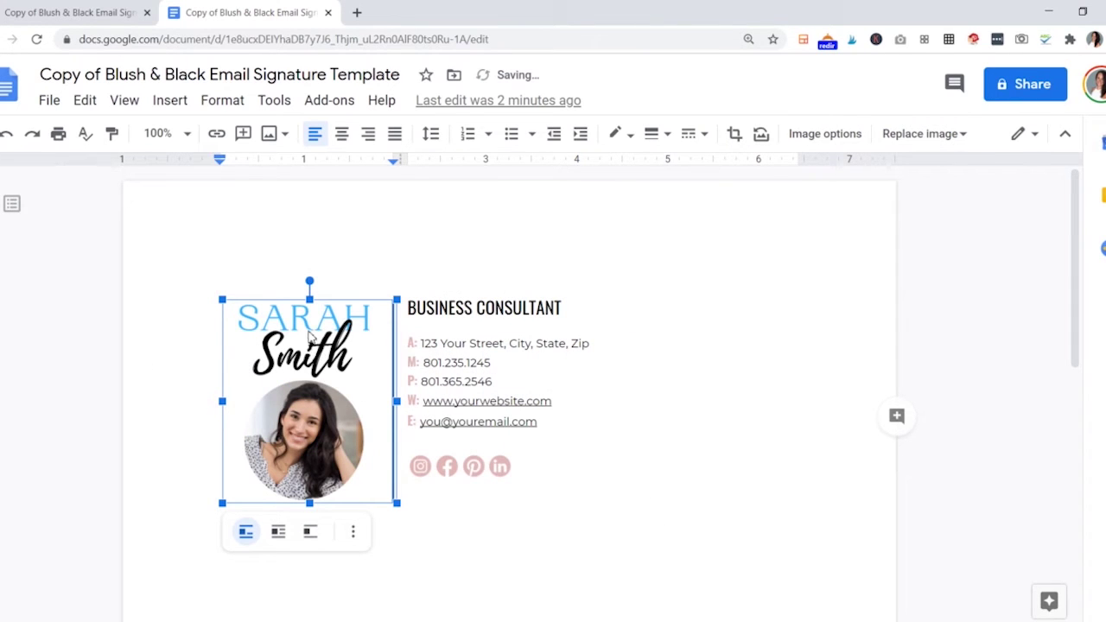
pyautogui.click(665, 303)
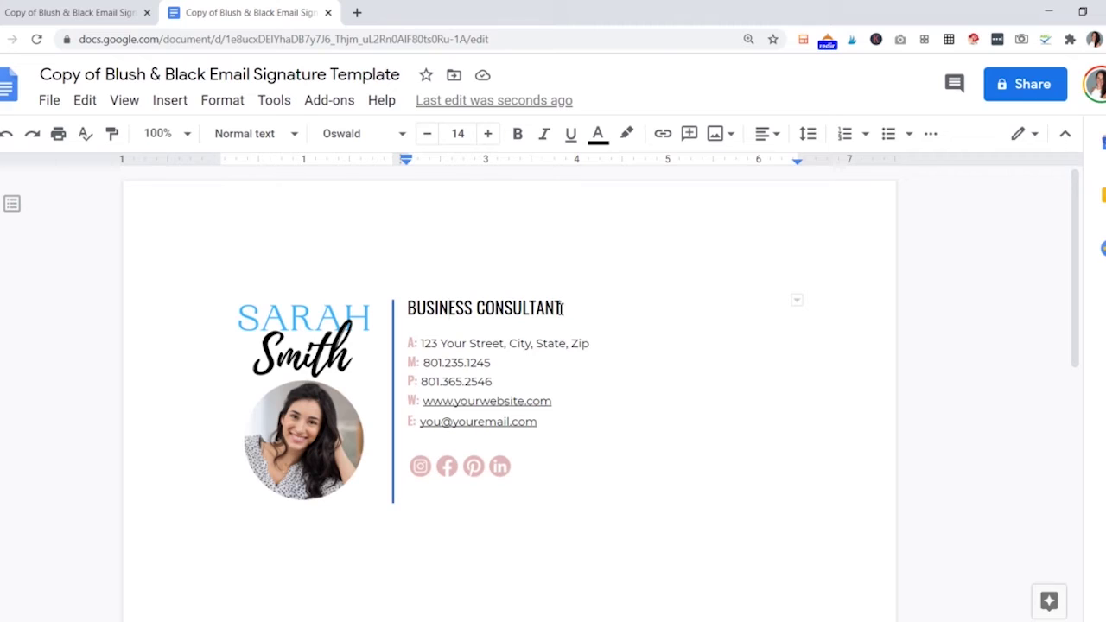
pyautogui.moveTo(562, 309); pyautogui.dragTo(400, 313)
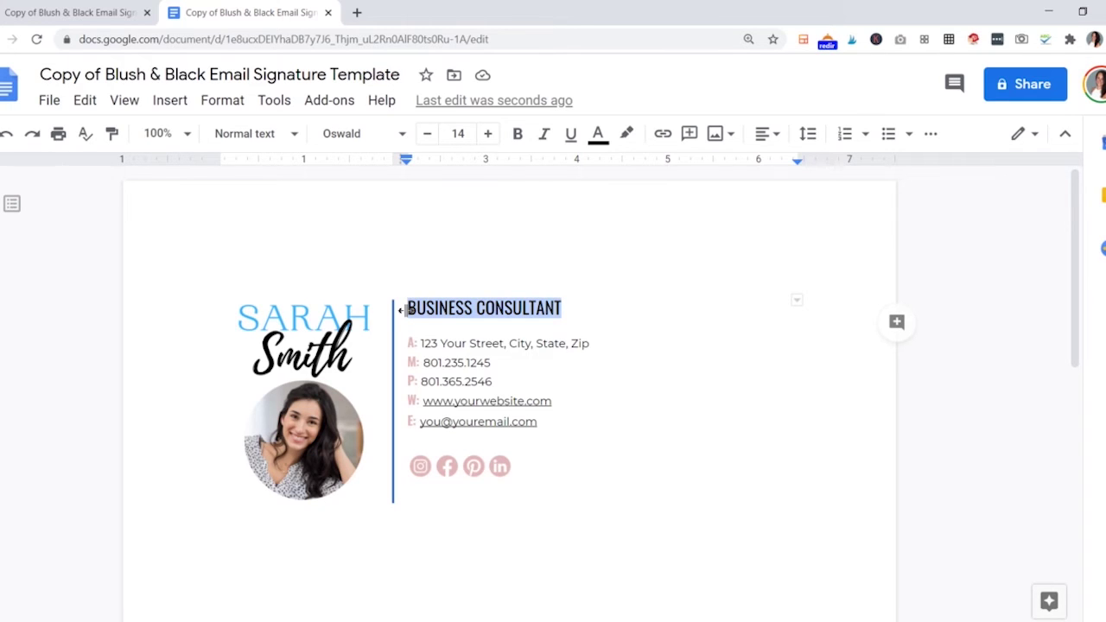
pyautogui.write('PHOTO')
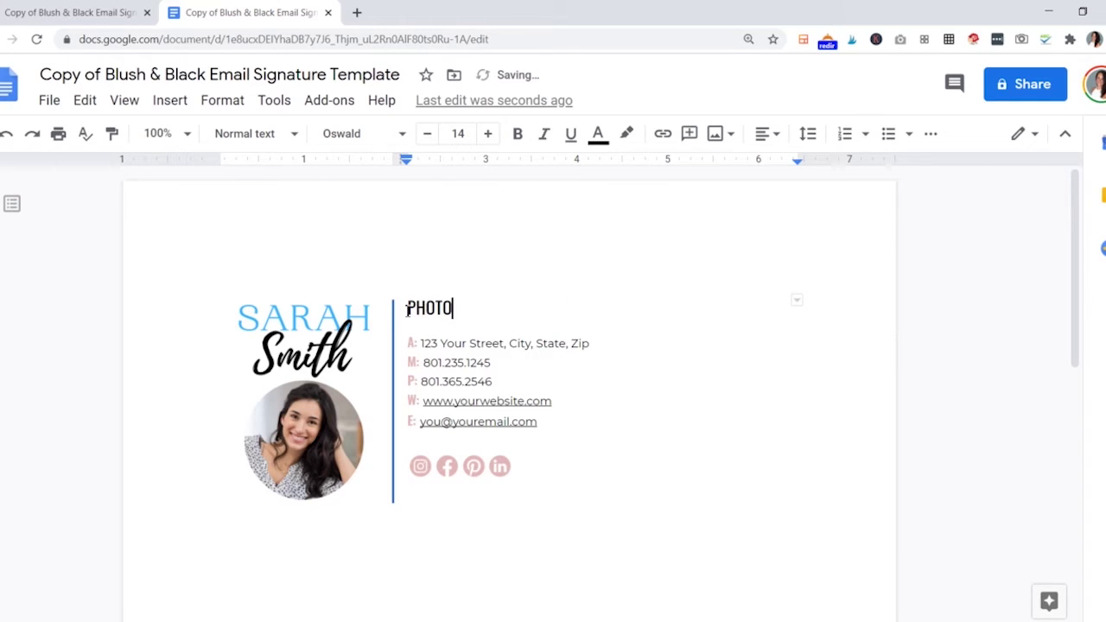
pyautogui.write('GRAPHER')
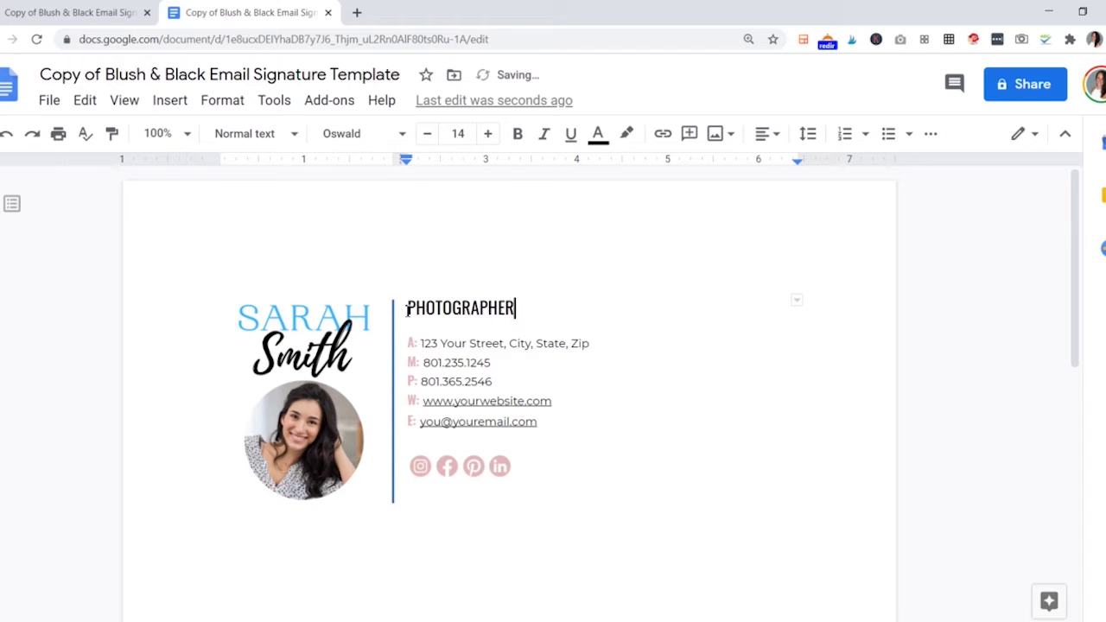
pyautogui.doubleClick(435, 311)
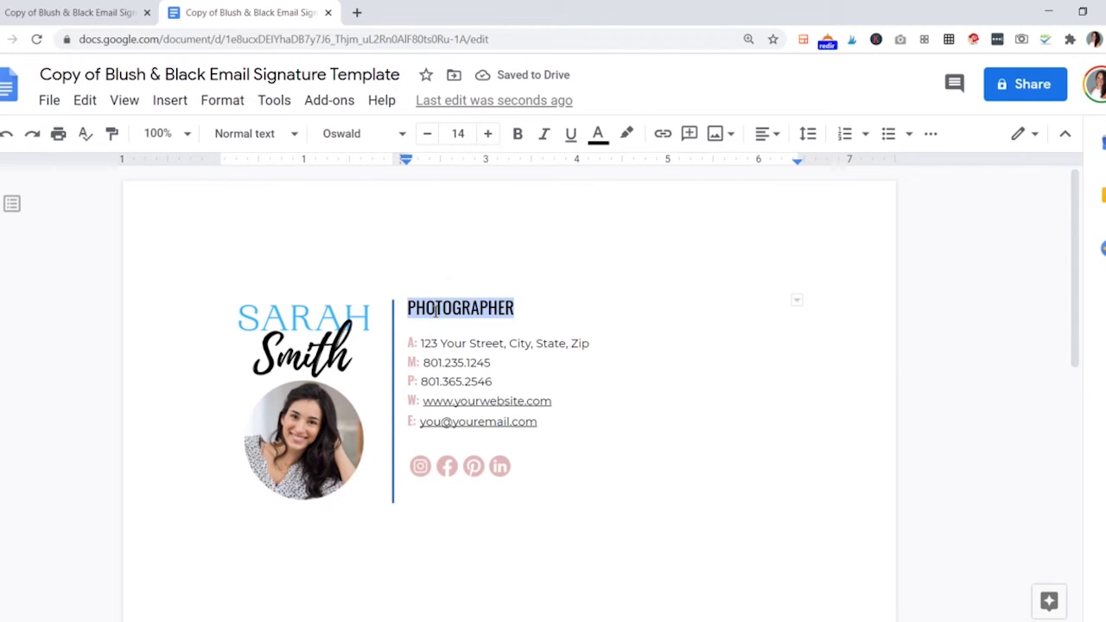
pyautogui.click(402, 135)
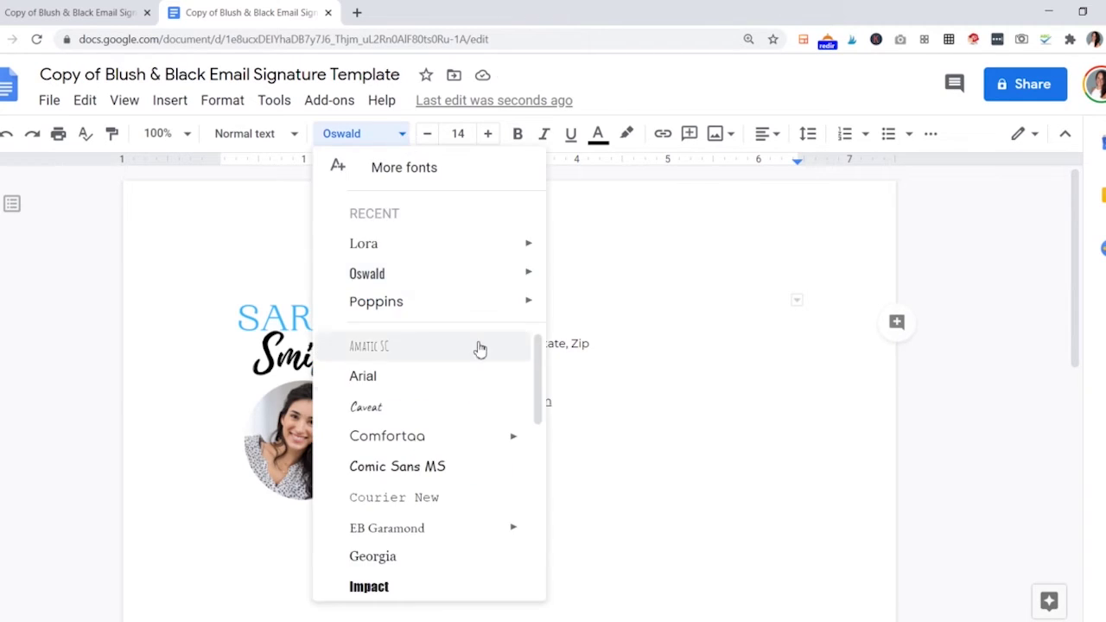
pyautogui.scroll(-5, 473, 348)
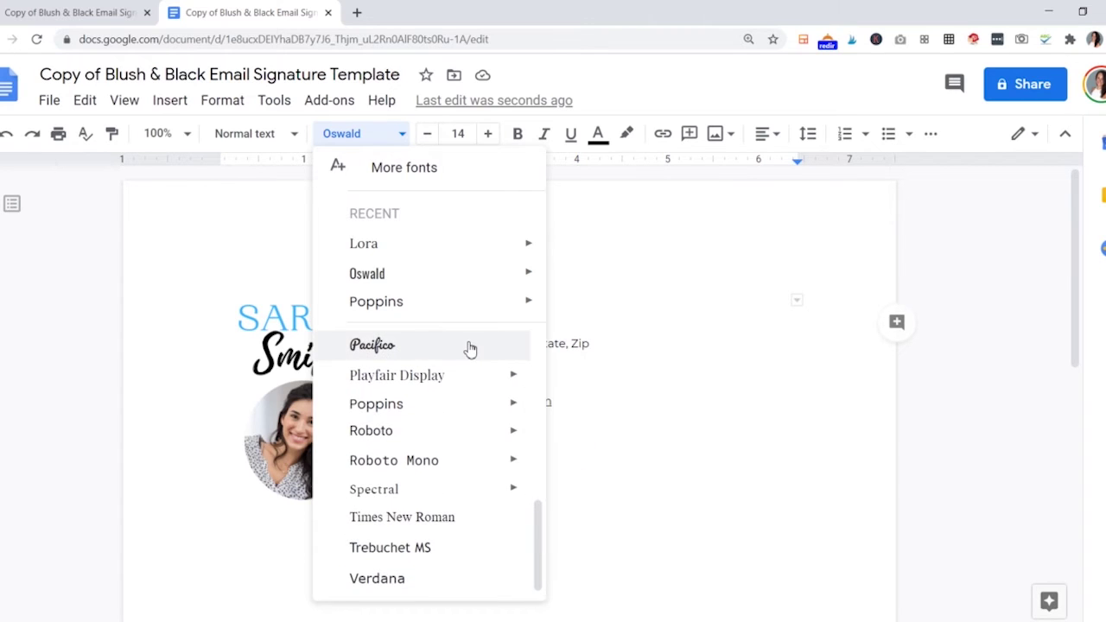
pyautogui.scroll(5, 470, 348)
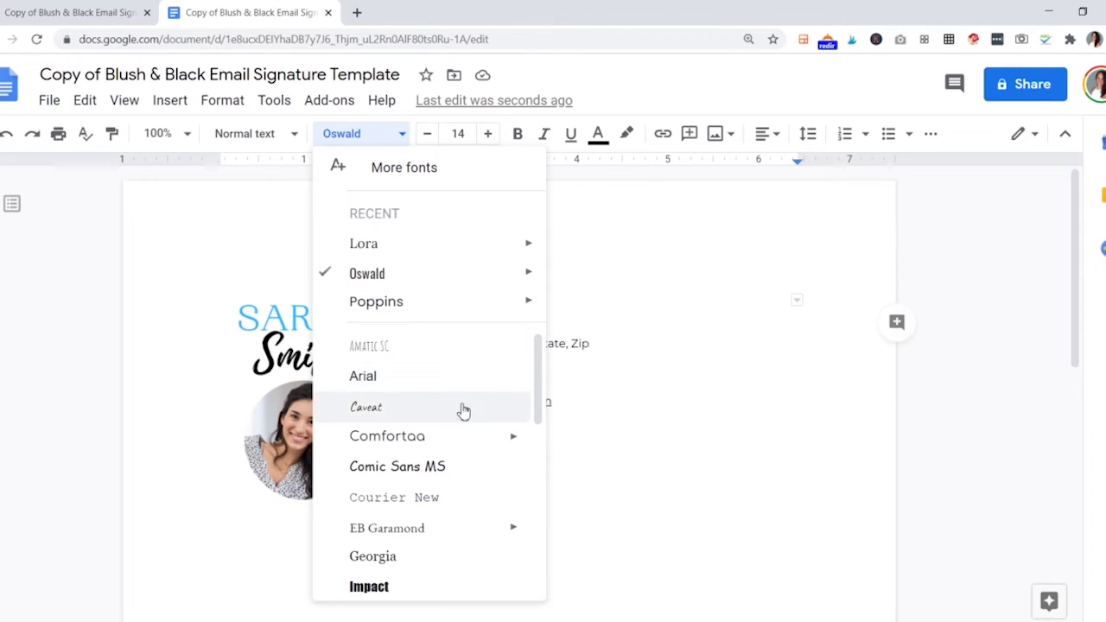
pyautogui.moveTo(536, 370); pyautogui.dragTo(537, 460)
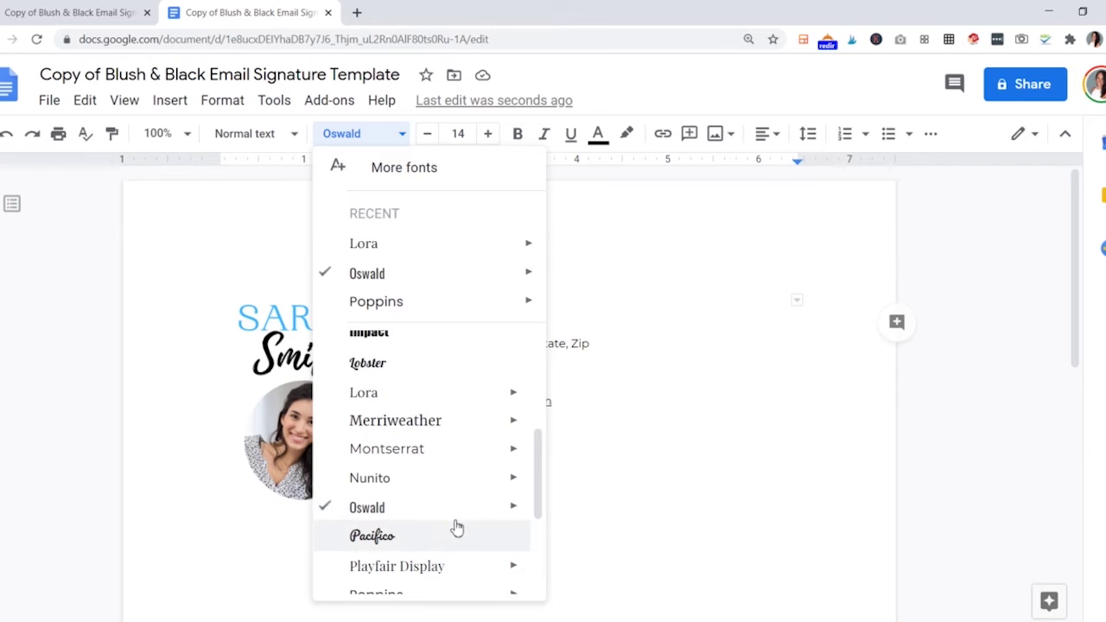
pyautogui.moveTo(516, 516)
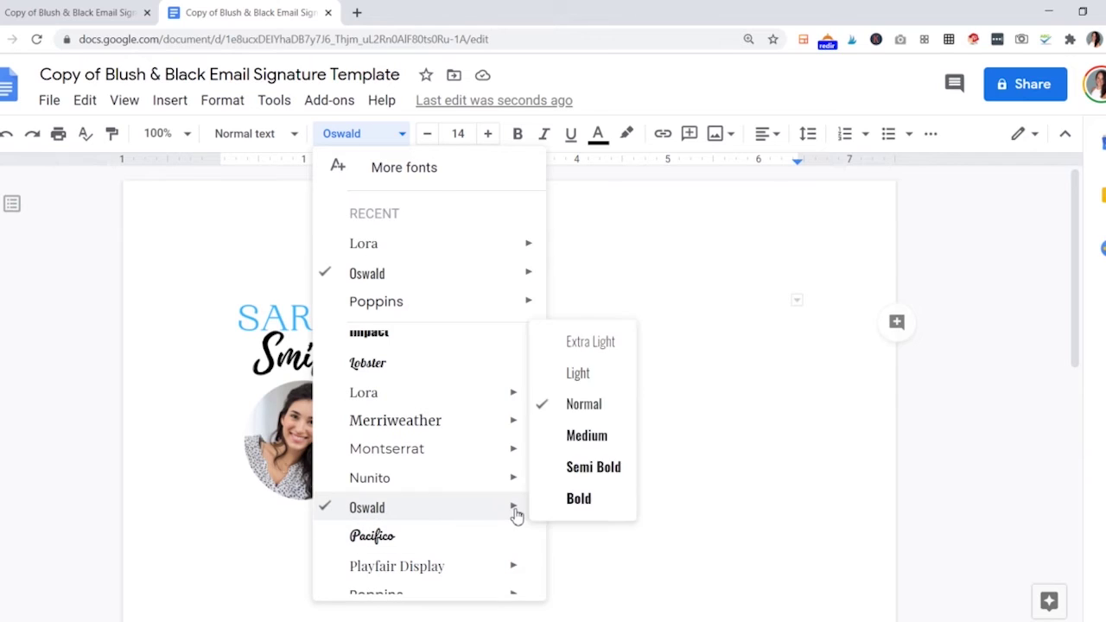
pyautogui.click(594, 545)
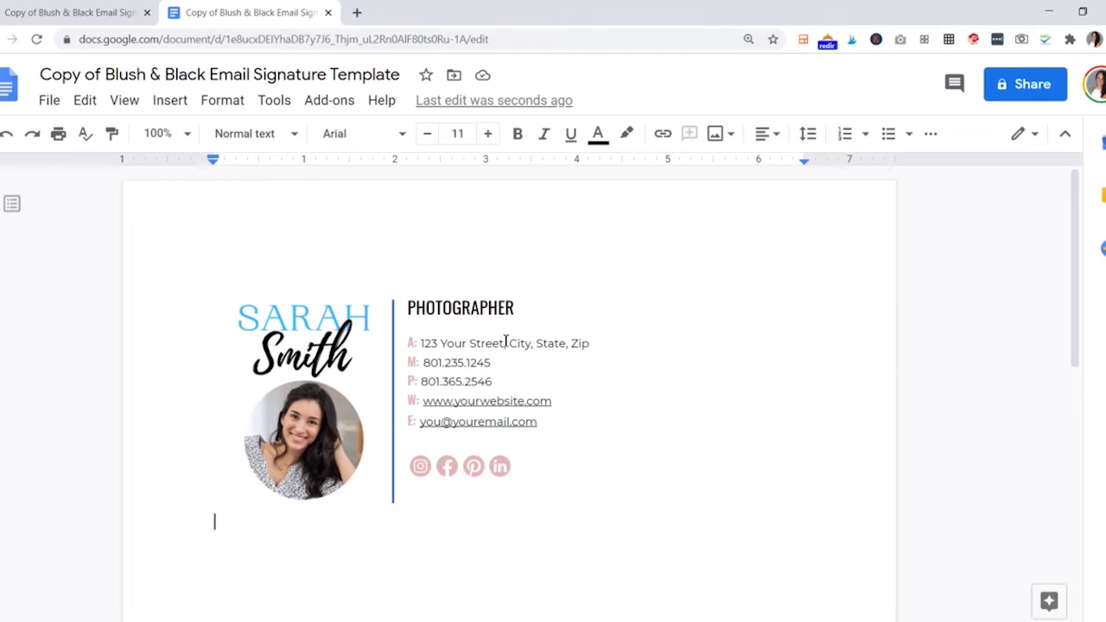
pyautogui.click(431, 345)
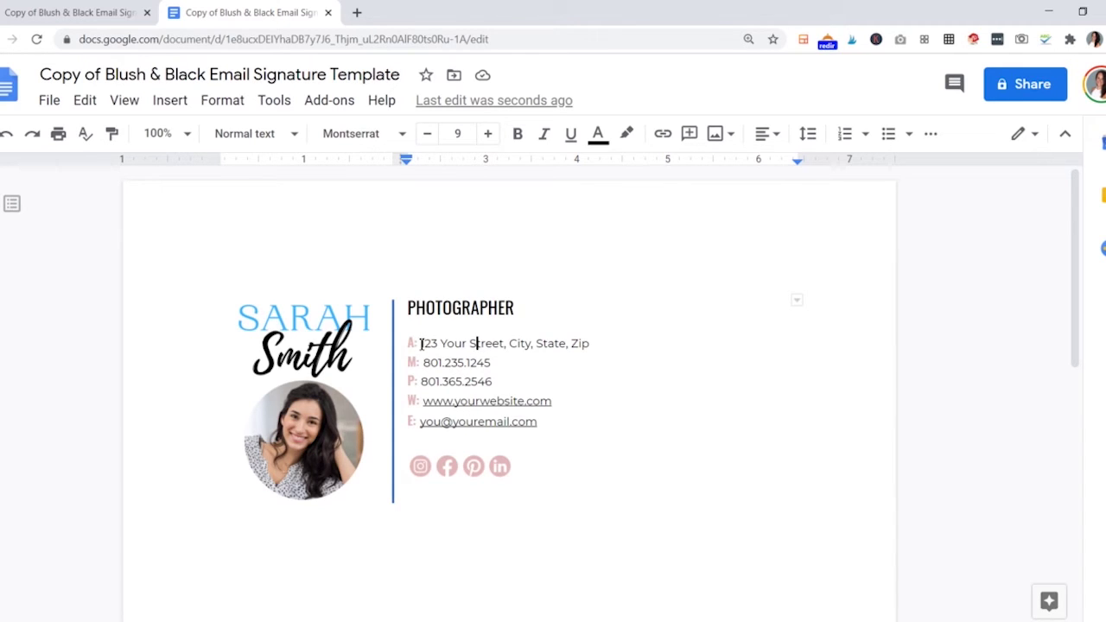
pyautogui.moveTo(420, 343); pyautogui.dragTo(407, 343)
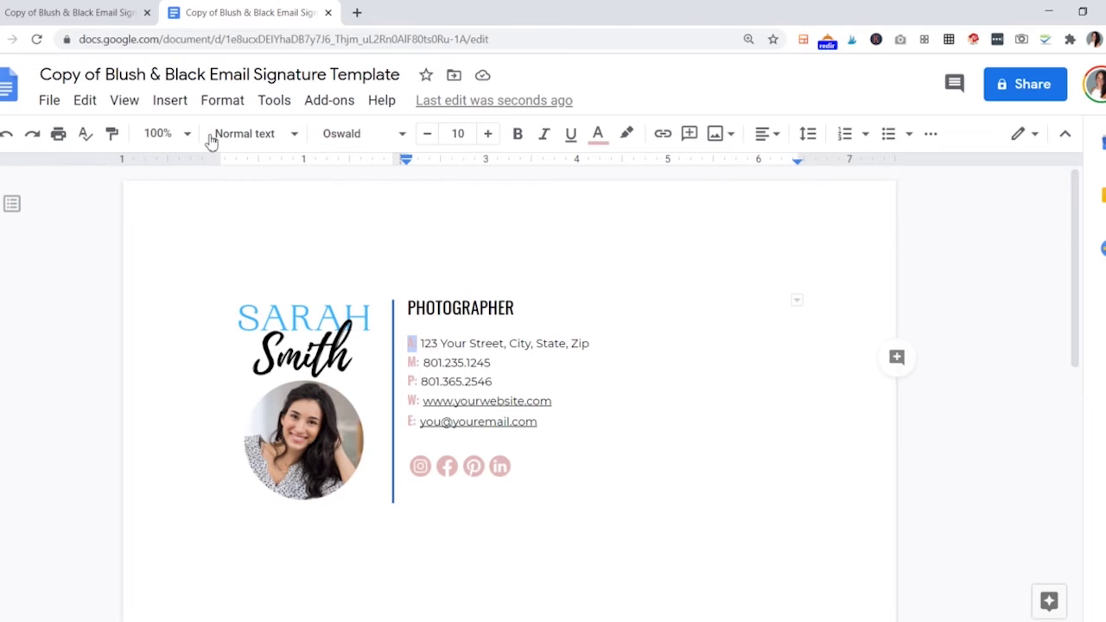
# Step: In Canva, reveal the SARAH heading's light-blue colour code #38B6FF
pyautogui.click(71, 14)
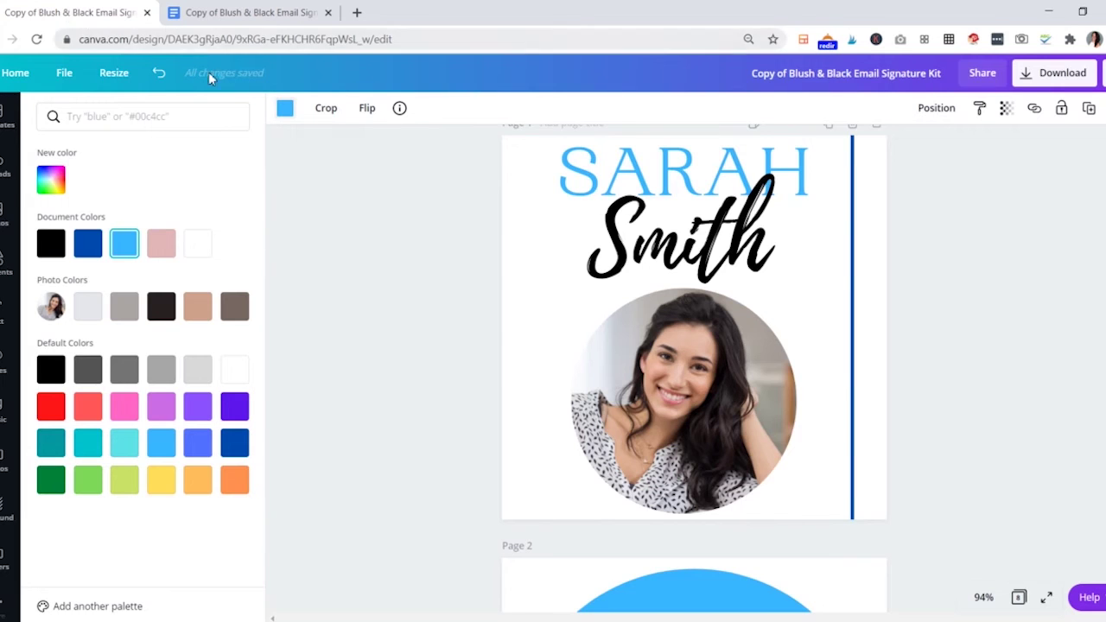
pyautogui.click(579, 173)
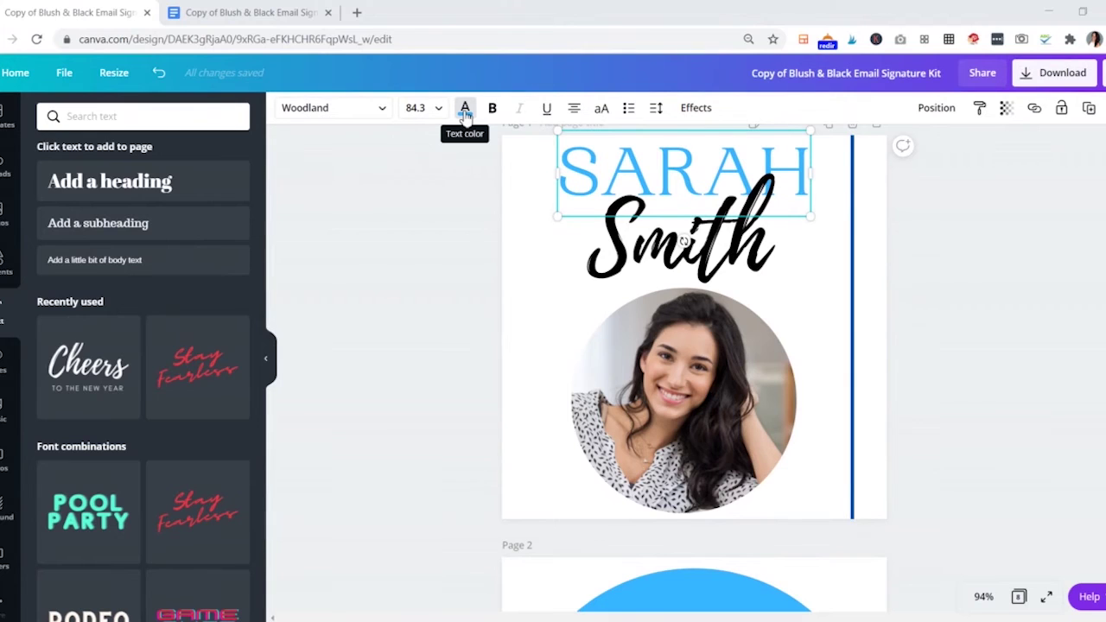
pyautogui.click(466, 110)
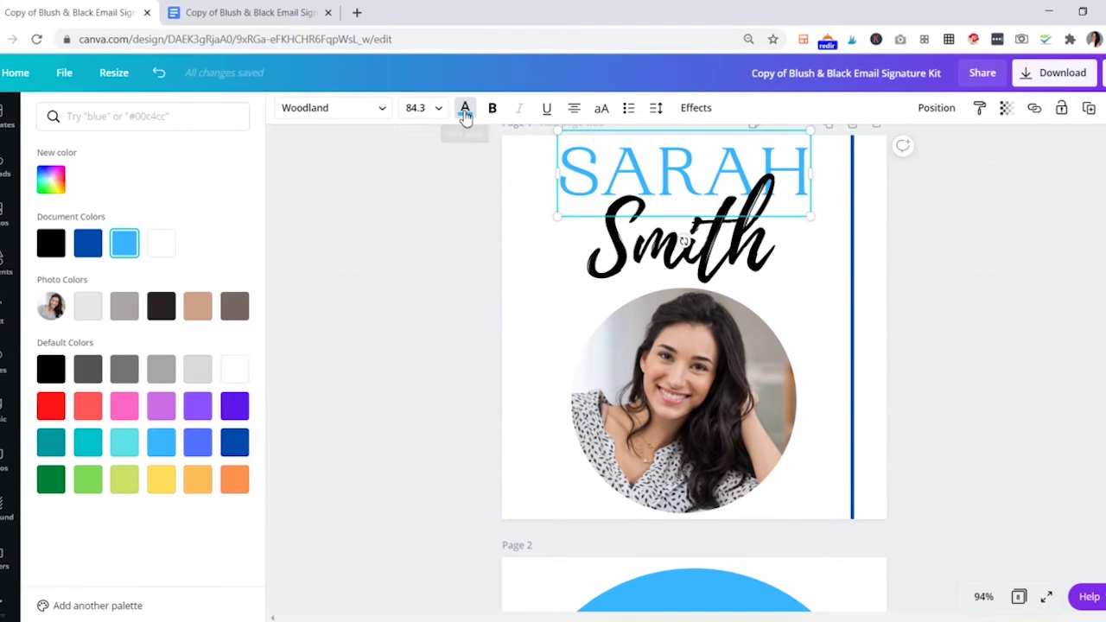
pyautogui.click(51, 187)
pyautogui.hotkey('ctrl', 'c')
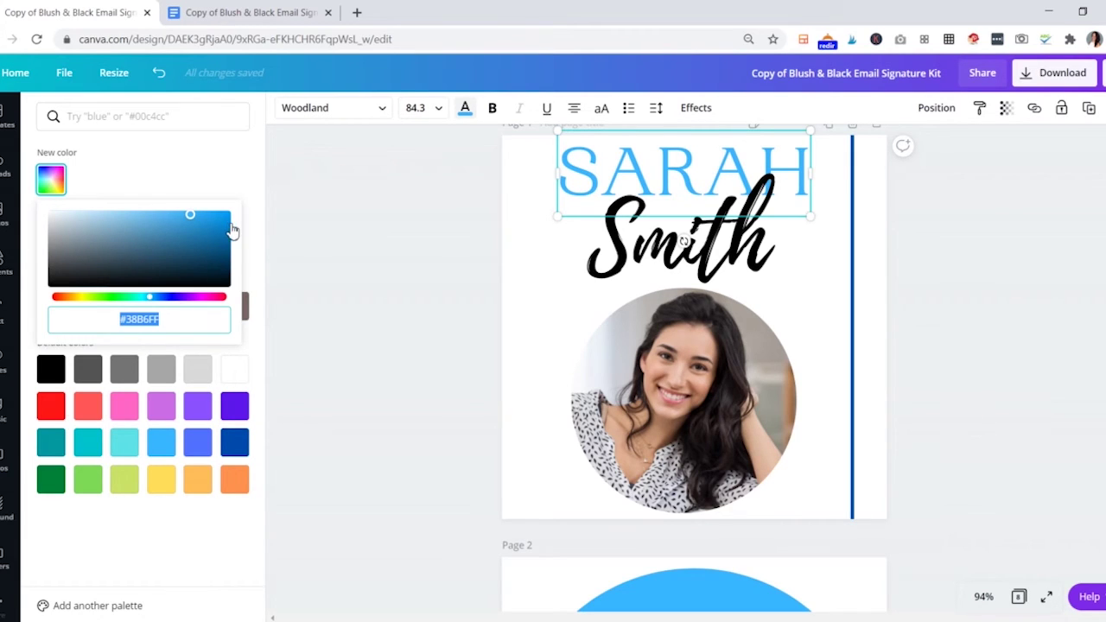
# Step: Back in Docs, color the A: label with custom light blue #38B6FF
pyautogui.click(222, 16)
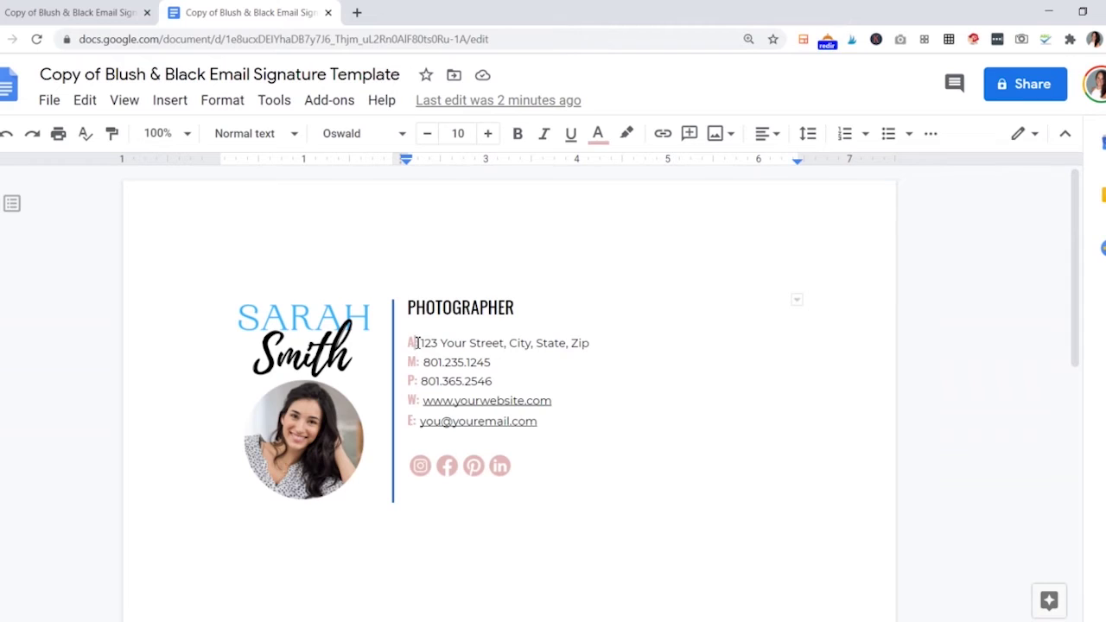
pyautogui.moveTo(418, 342); pyautogui.dragTo(409, 340)
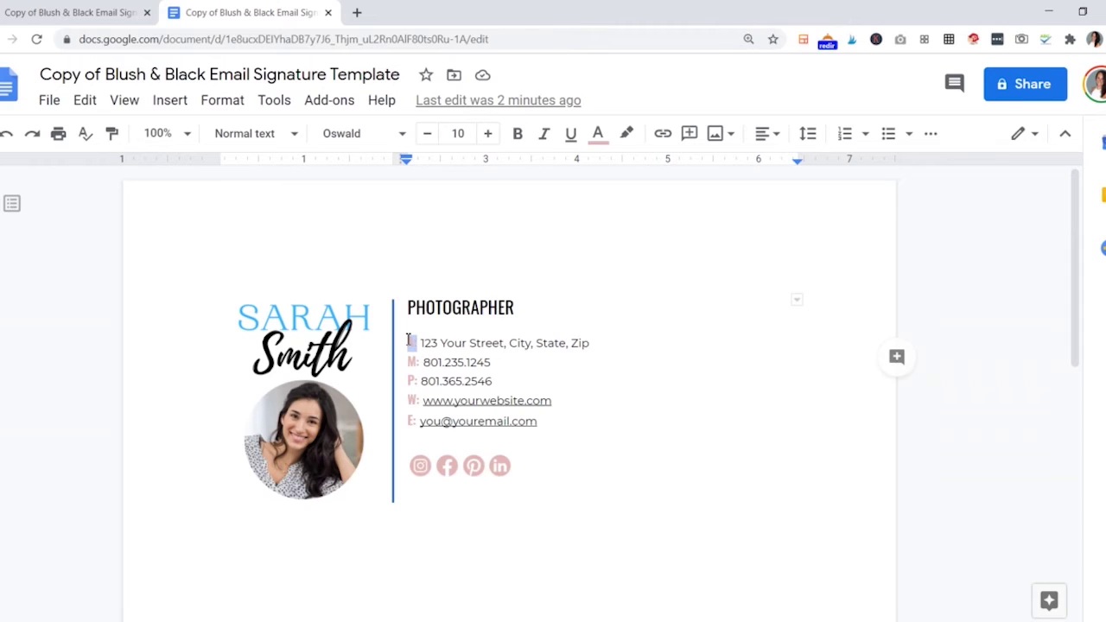
pyautogui.click(598, 135)
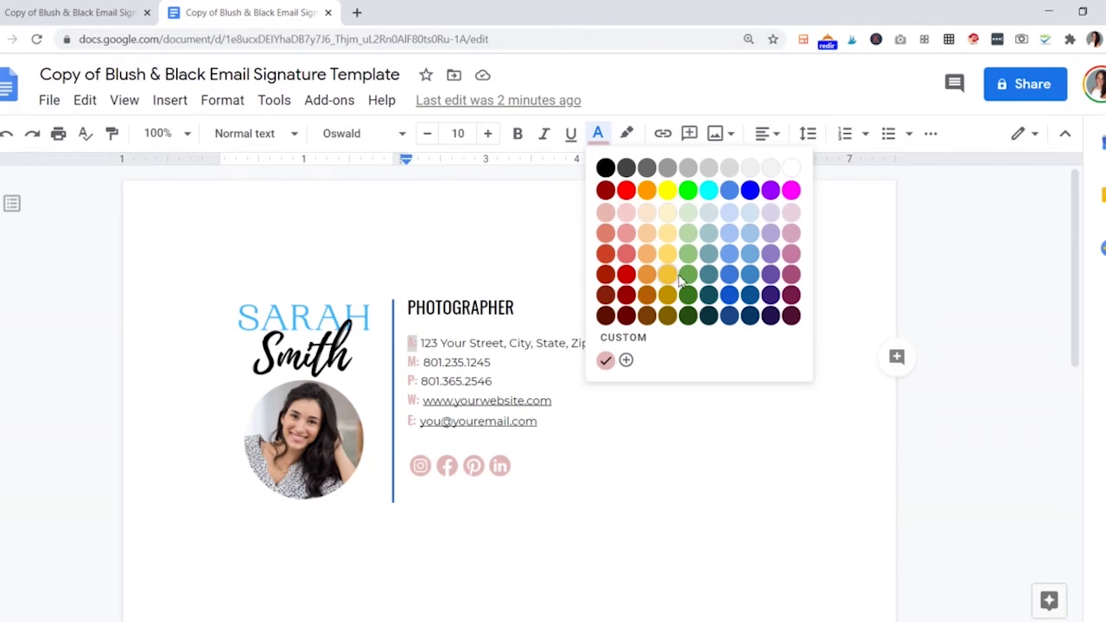
pyautogui.click(627, 362)
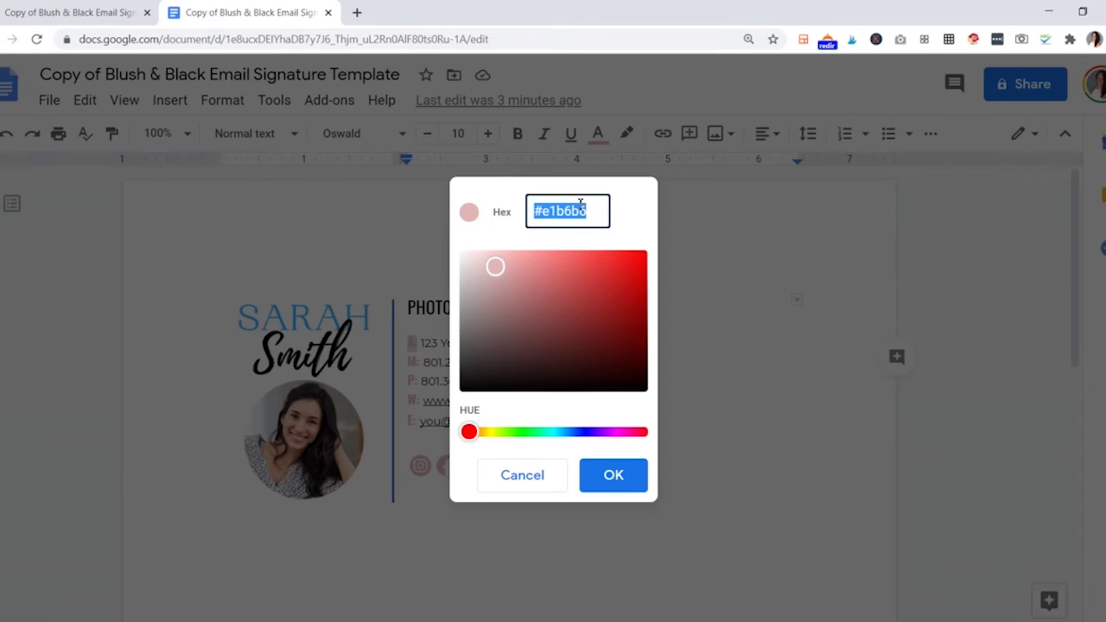
pyautogui.hotkey('ctrl', 'v')
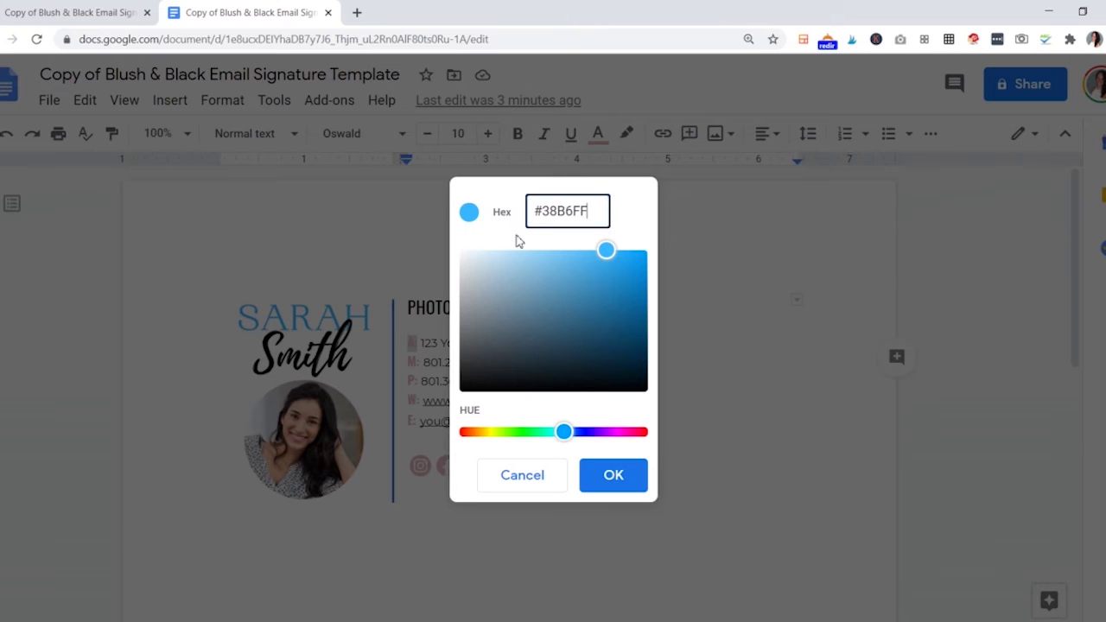
pyautogui.click(631, 480)
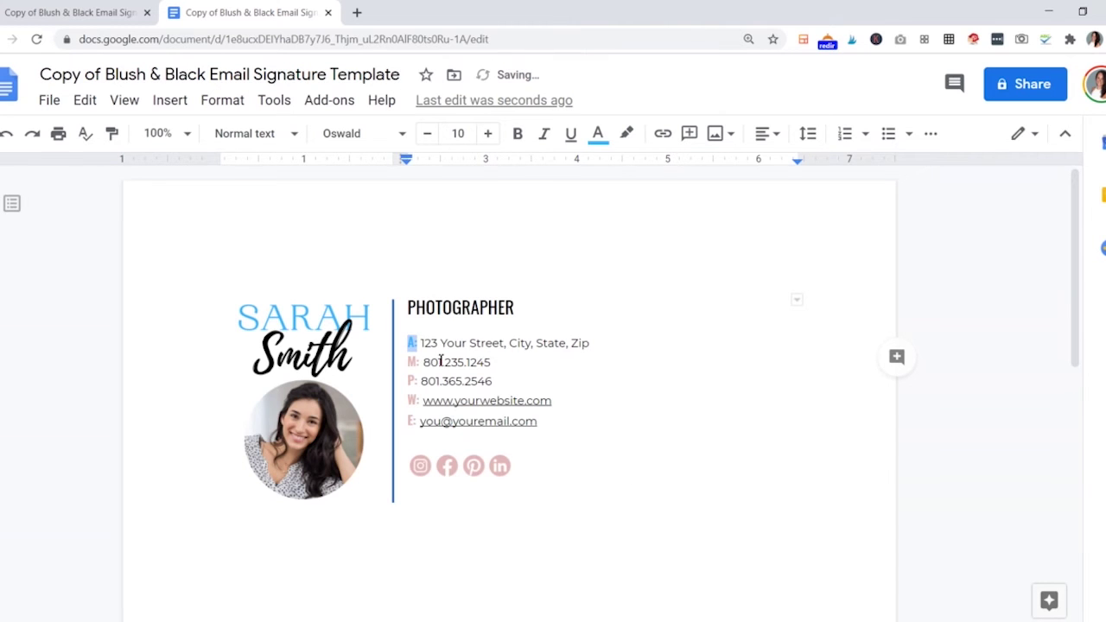
# Step: Apply the custom light blue to the M: and P: labels
pyautogui.moveTo(420, 362); pyautogui.dragTo(407, 362)
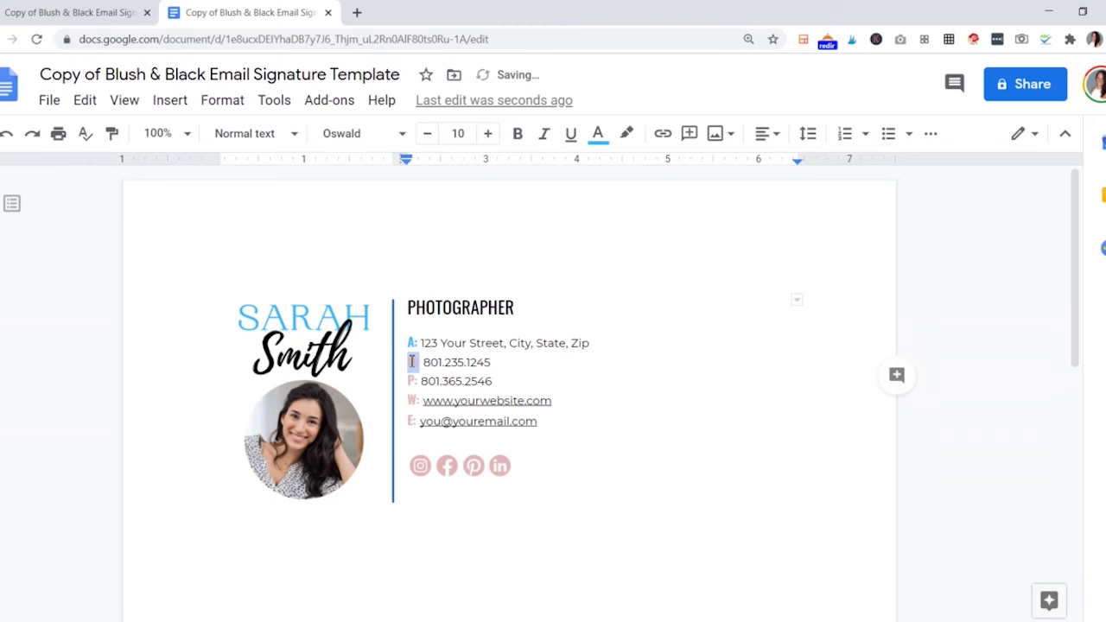
pyautogui.click(596, 134)
pyautogui.click(627, 361)
pyautogui.moveTo(418, 381); pyautogui.dragTo(407, 381)
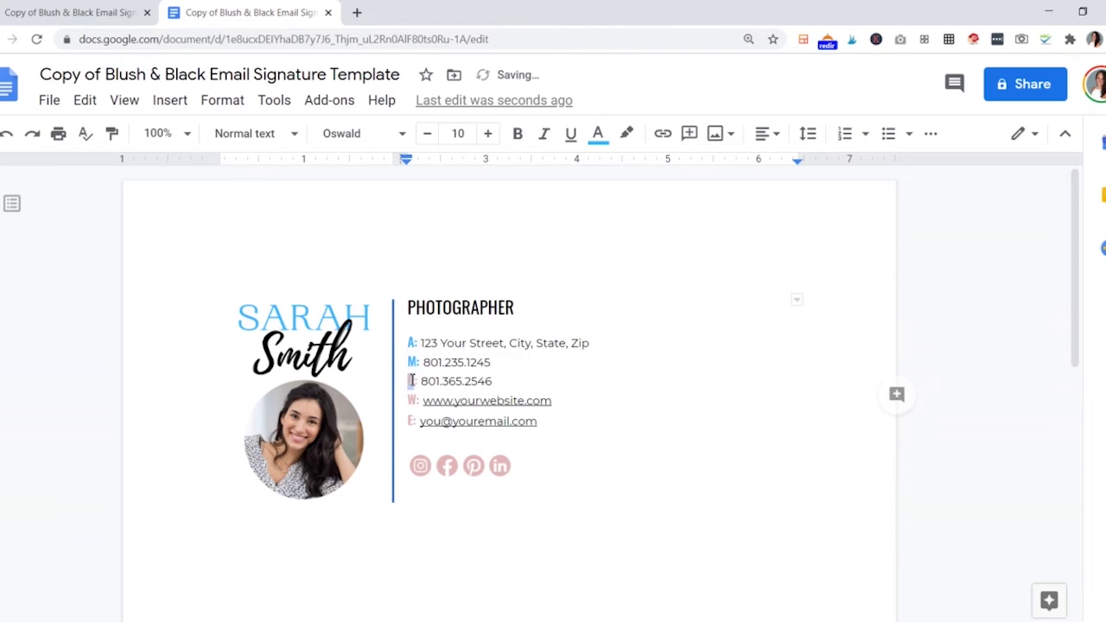
pyautogui.click(597, 135)
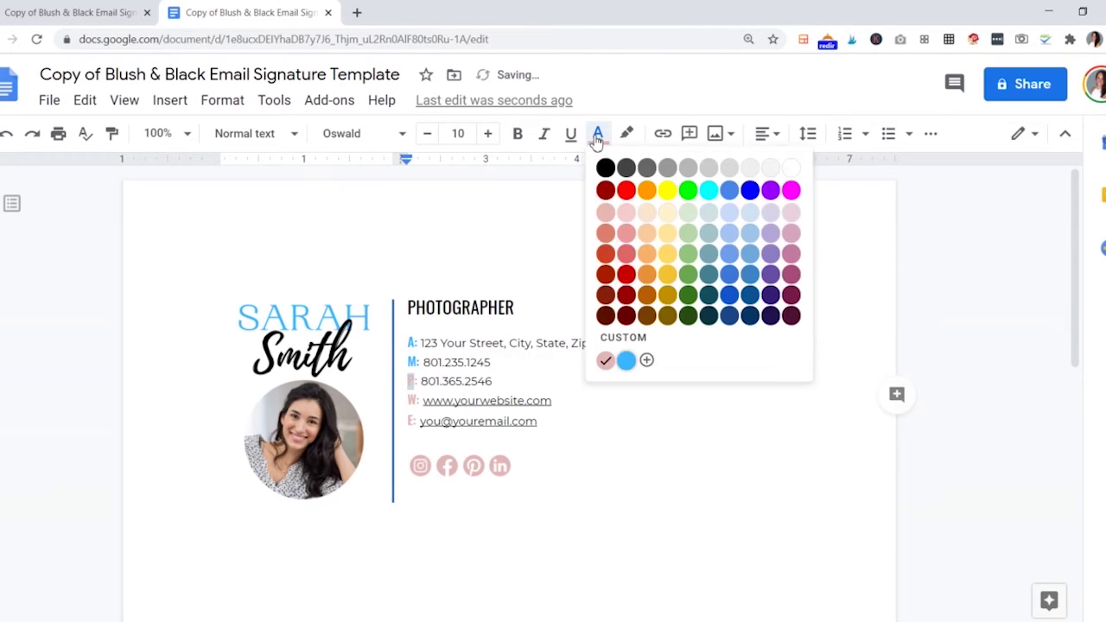
pyautogui.click(626, 360)
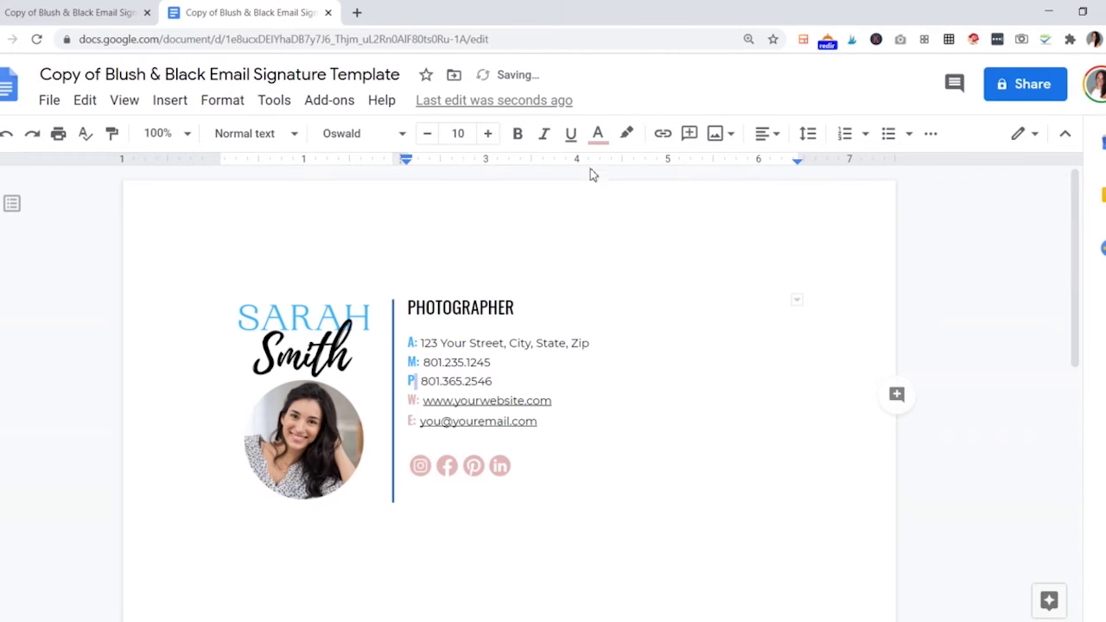
pyautogui.click(597, 135)
pyautogui.click(627, 362)
# Step: Apply the same light blue to the W: and E: labels
pyautogui.moveTo(421, 401); pyautogui.dragTo(408, 400)
pyautogui.click(597, 135)
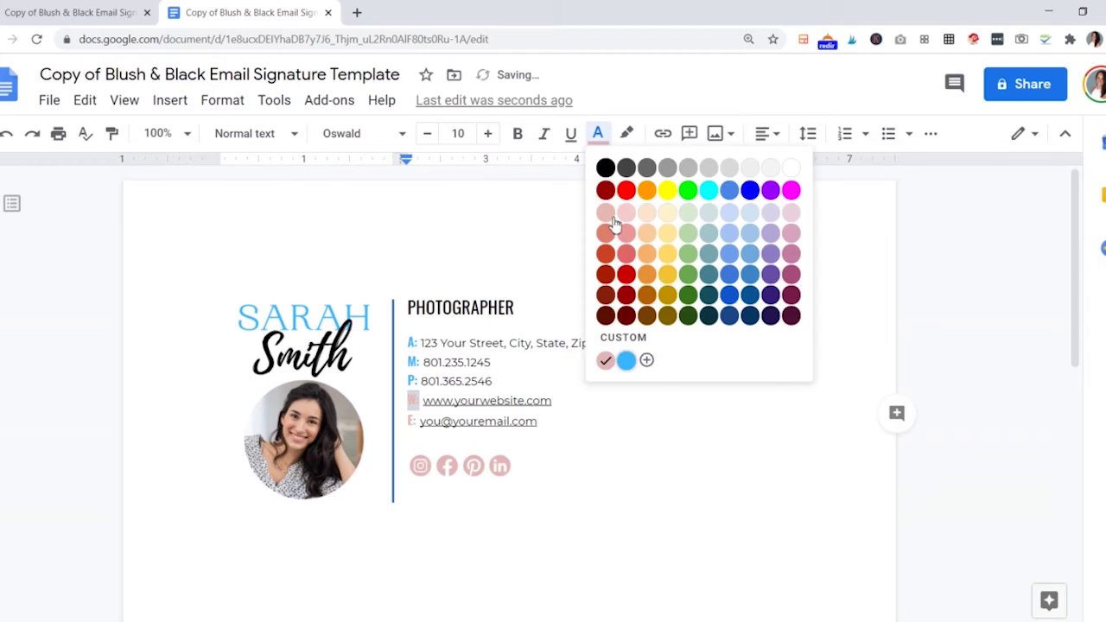
pyautogui.click(626, 361)
pyautogui.moveTo(421, 424); pyautogui.dragTo(407, 423)
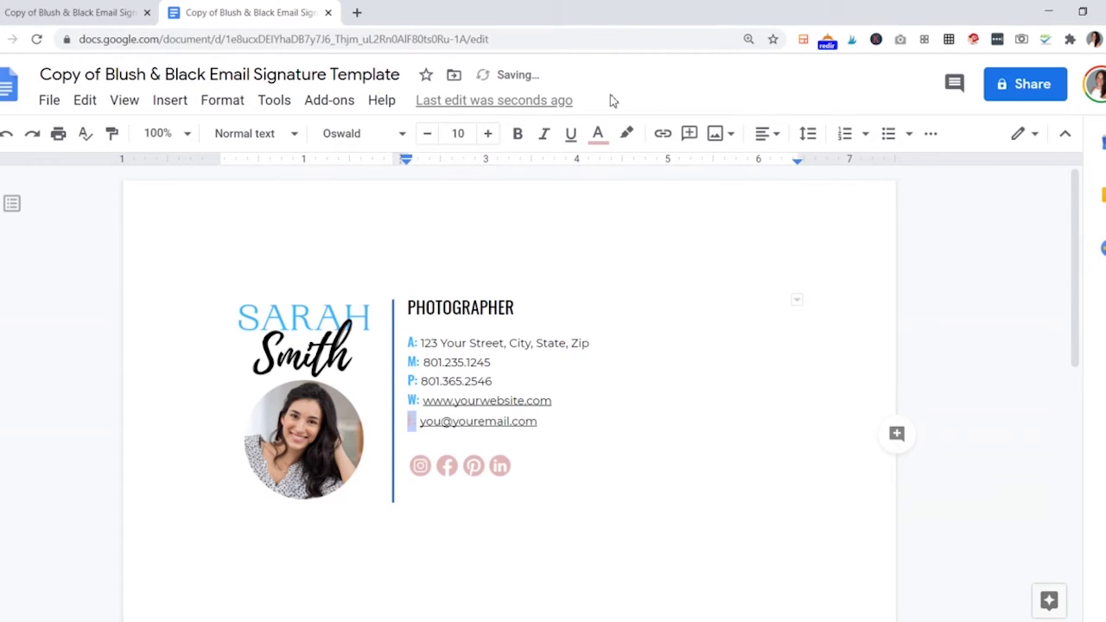
pyautogui.click(598, 135)
pyautogui.click(625, 361)
pyautogui.click(623, 453)
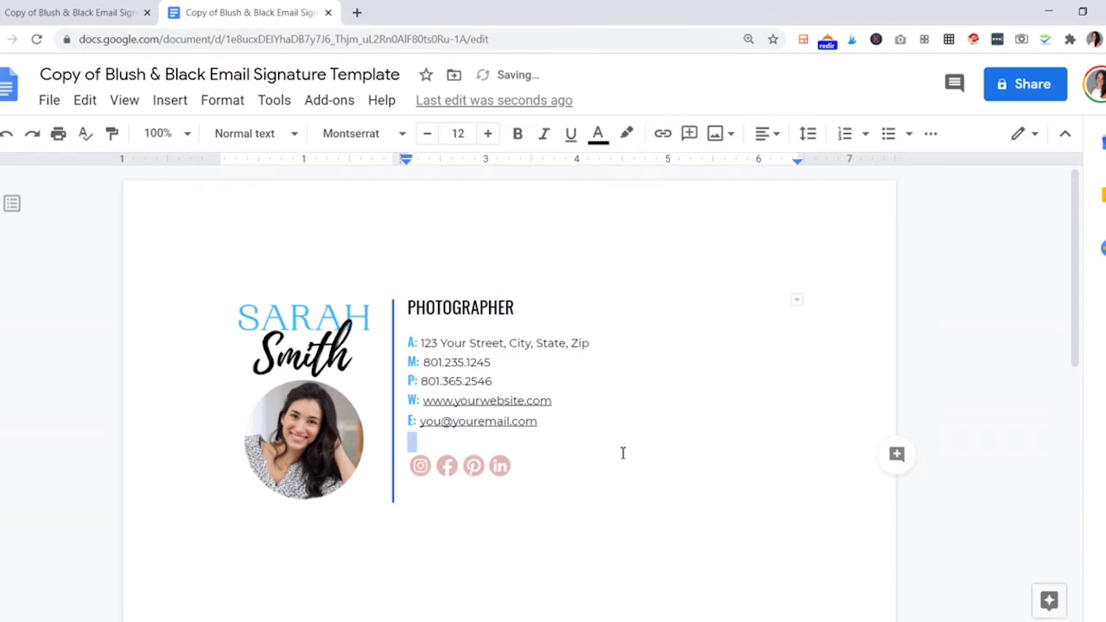
pyautogui.click(604, 465)
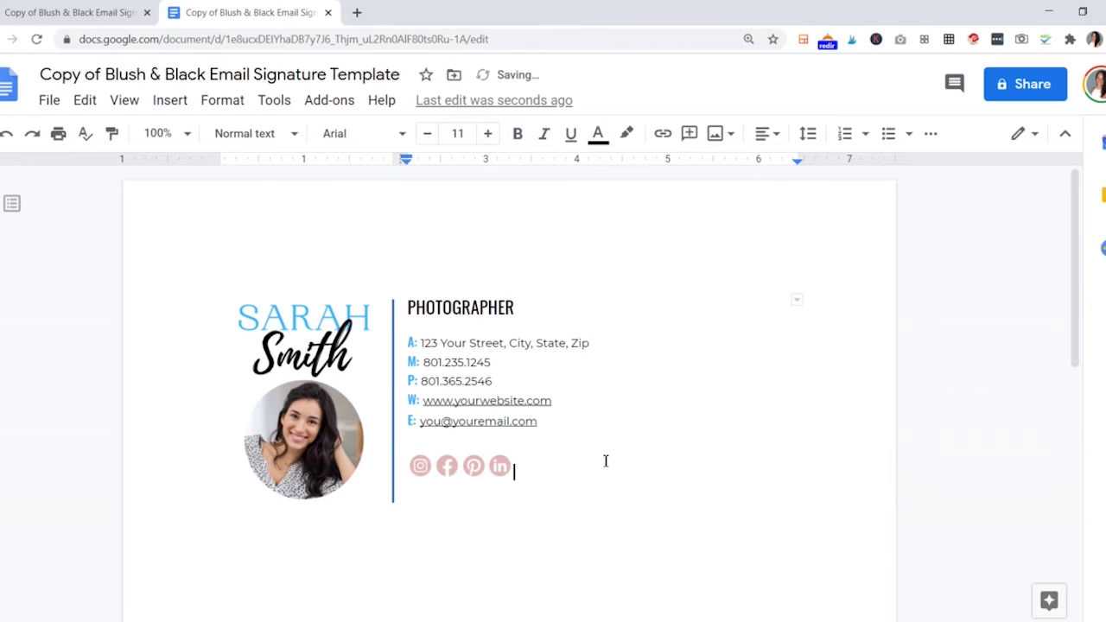
pyautogui.click(554, 401)
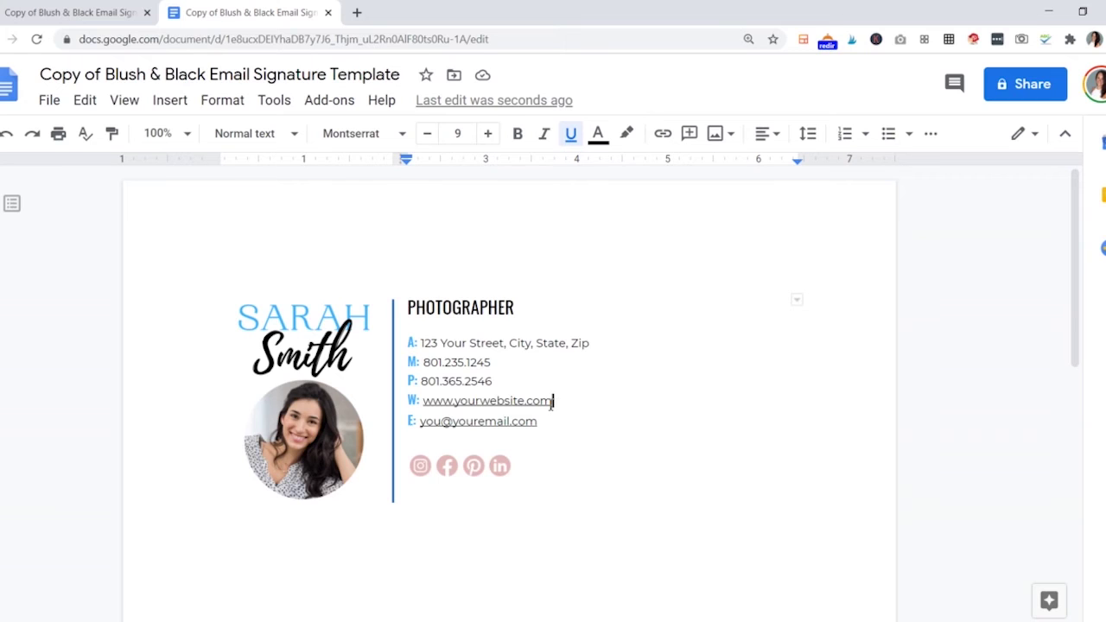
pyautogui.moveTo(552, 401); pyautogui.dragTo(423, 399)
pyautogui.moveTo(533, 438)
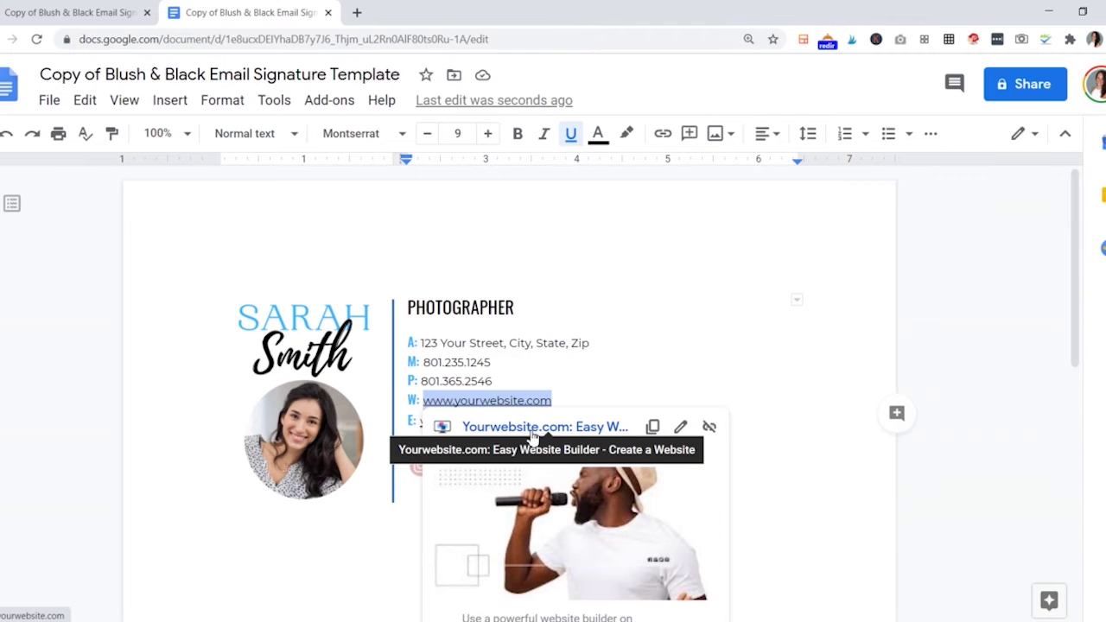
pyautogui.scroll(-2, 536, 436)
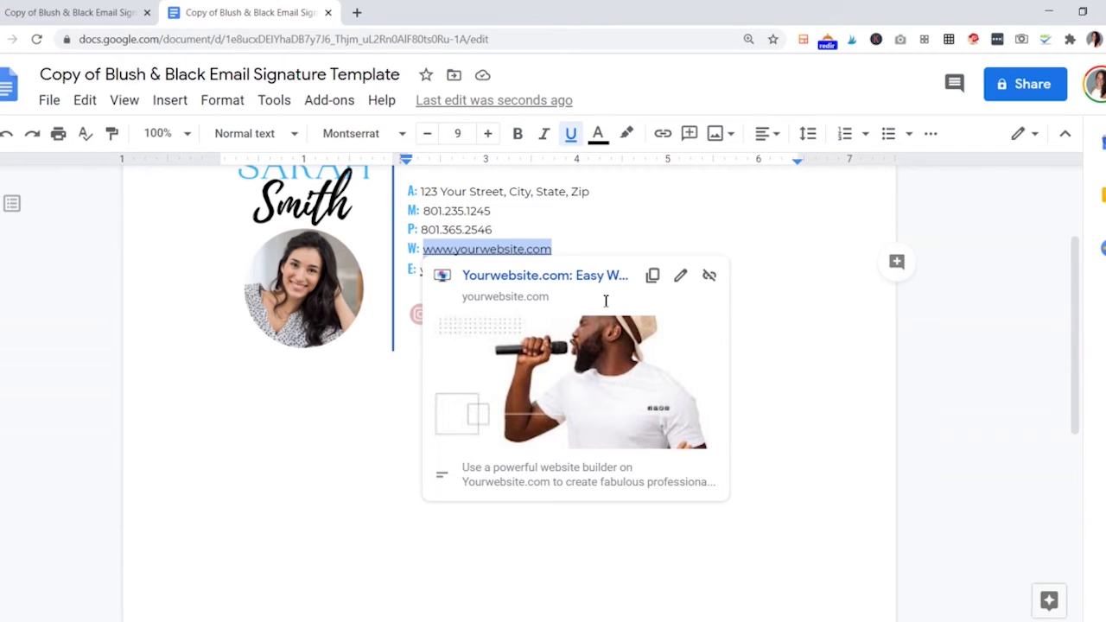
pyautogui.click(681, 284)
pyautogui.click(536, 357)
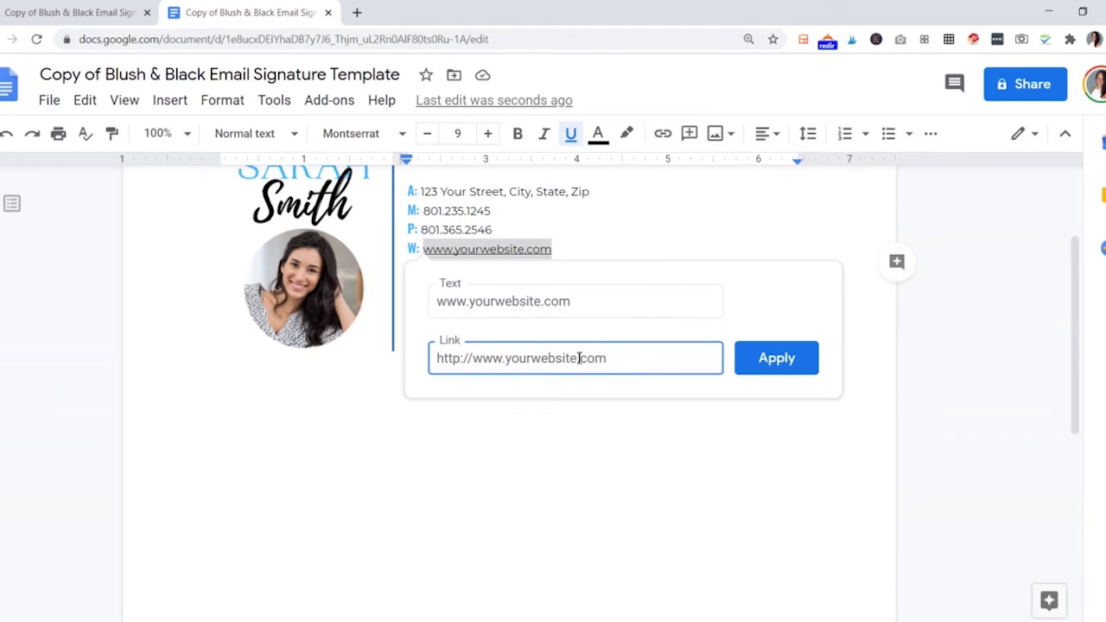
pyautogui.moveTo(577, 358); pyautogui.dragTo(510, 362)
pyautogui.write('31pam')
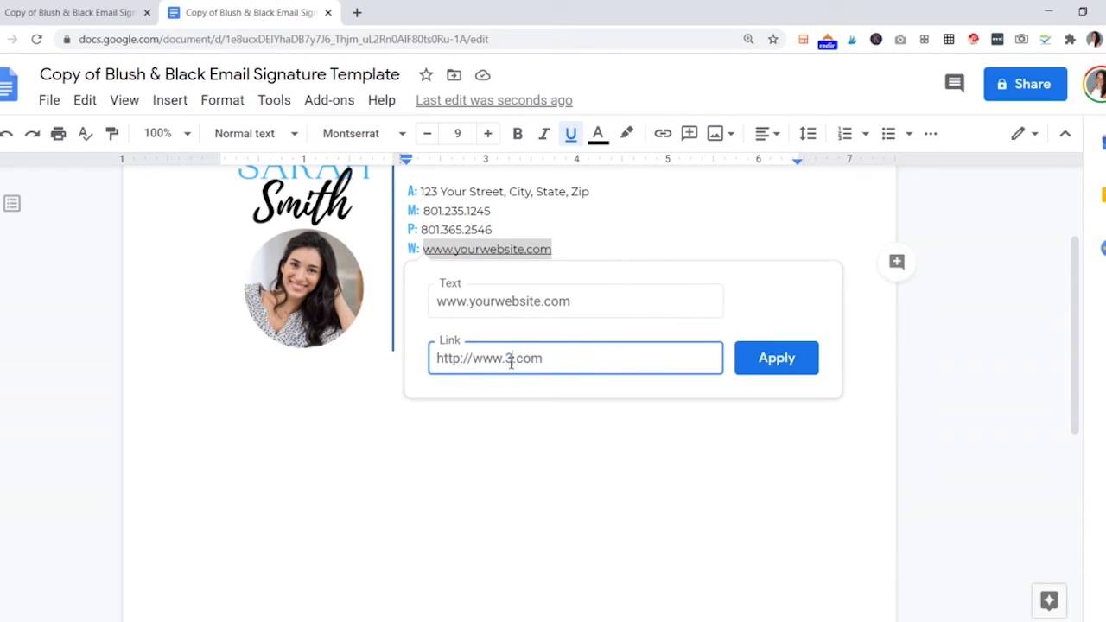
pyautogui.press('BackSpace')
pyautogui.write('lms')
pyautogui.click(462, 359)
pyautogui.write('s')
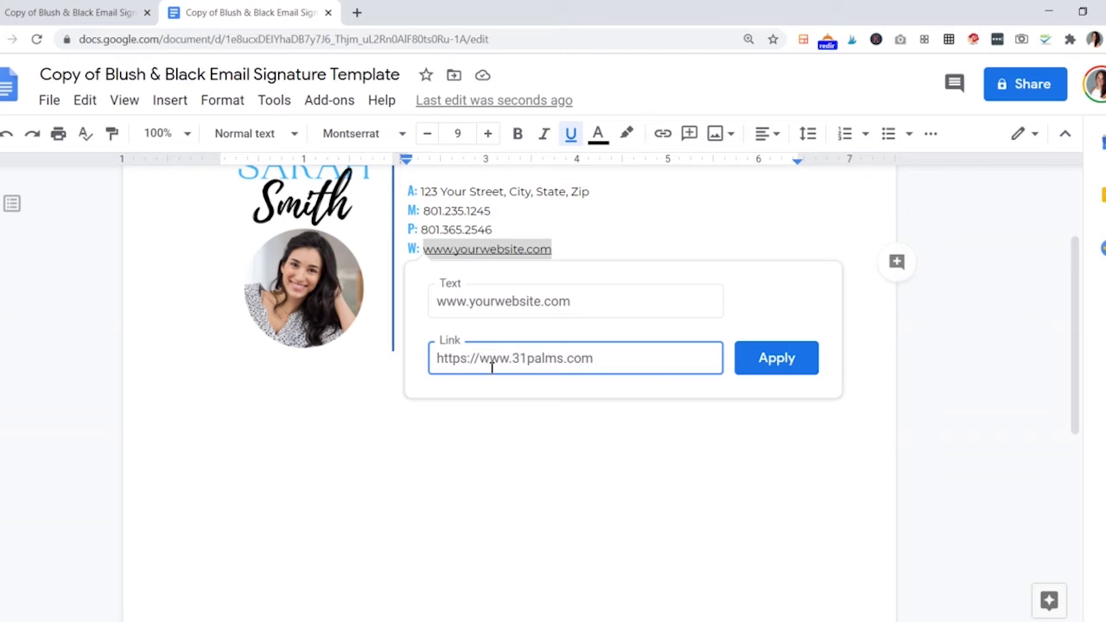
pyautogui.click(540, 300)
pyautogui.moveTo(540, 301); pyautogui.dragTo(474, 291)
pyautogui.write('31pa')
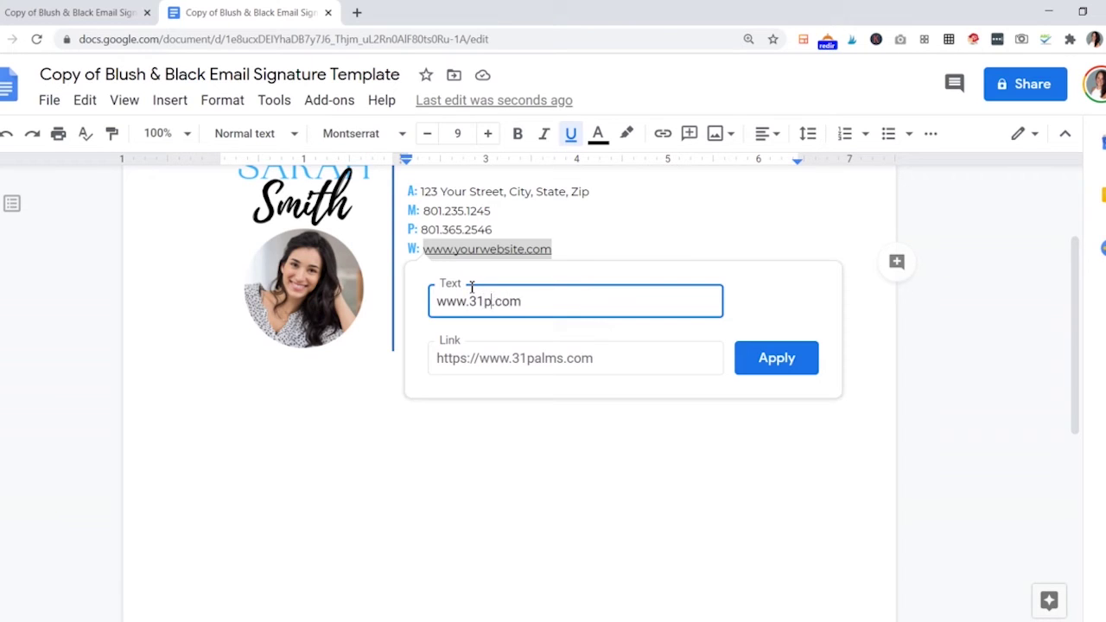
pyautogui.write('lms')
pyautogui.click(787, 358)
pyautogui.click(601, 277)
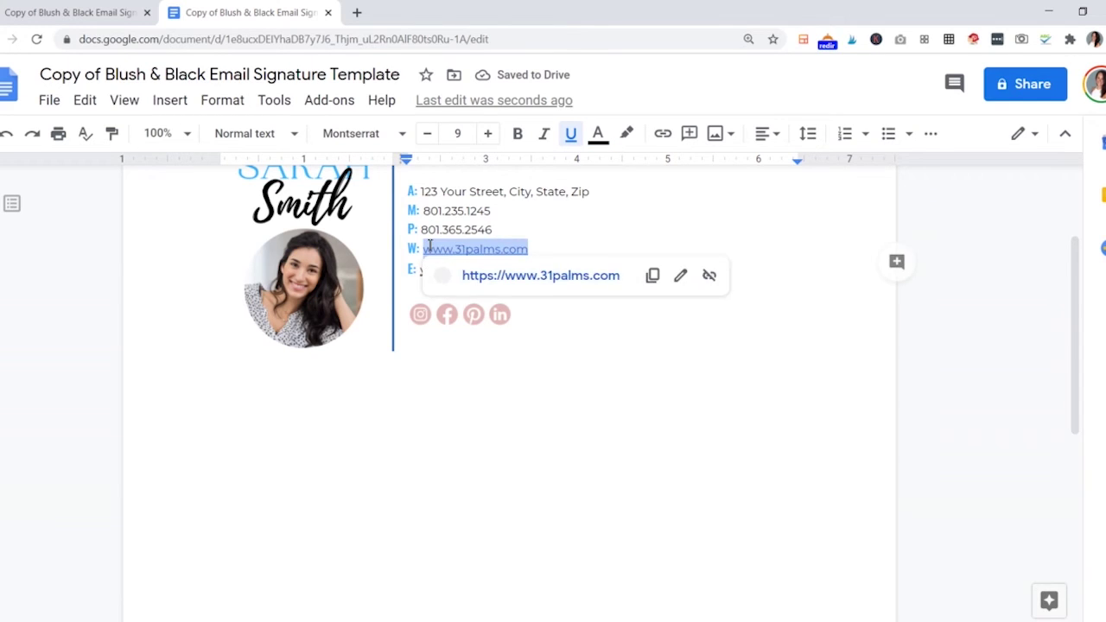
pyautogui.click(592, 141)
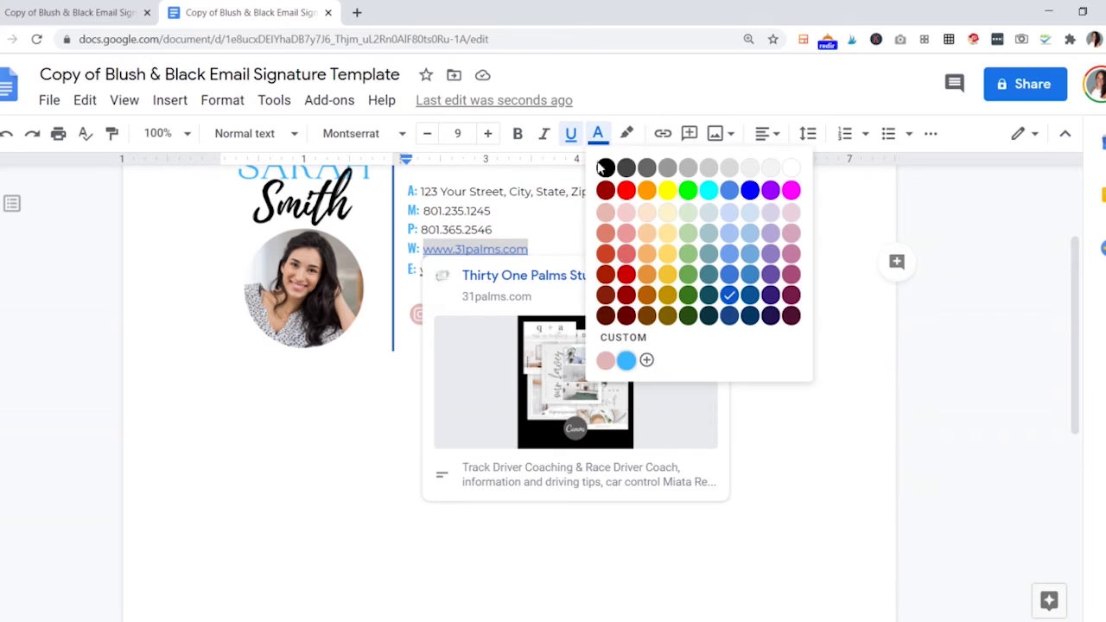
pyautogui.click(624, 168)
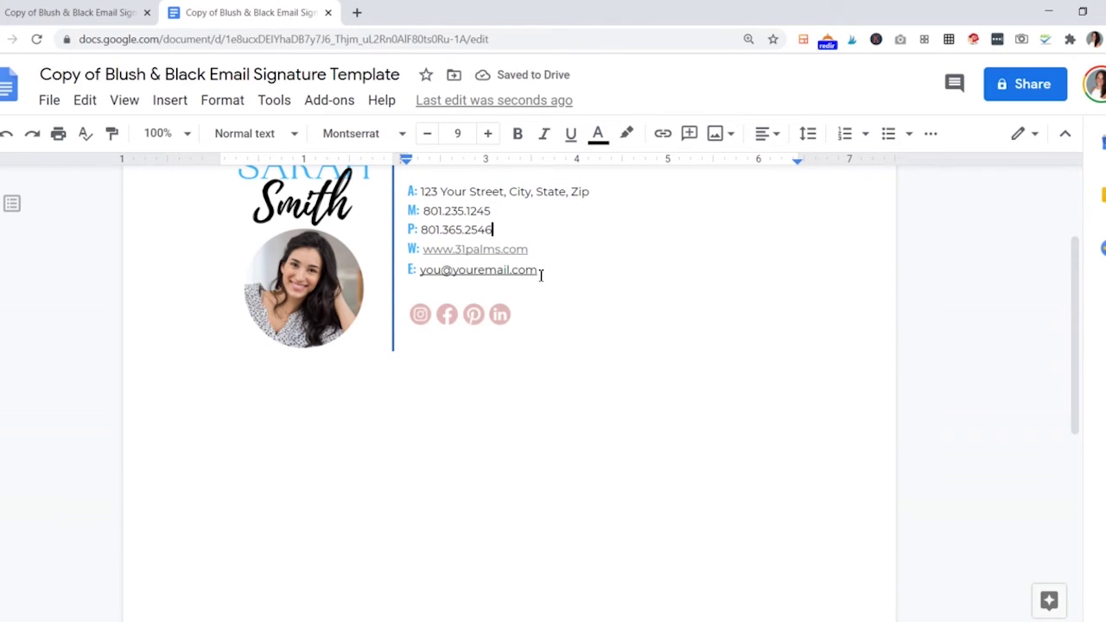
pyautogui.moveTo(538, 272); pyautogui.dragTo(428, 273)
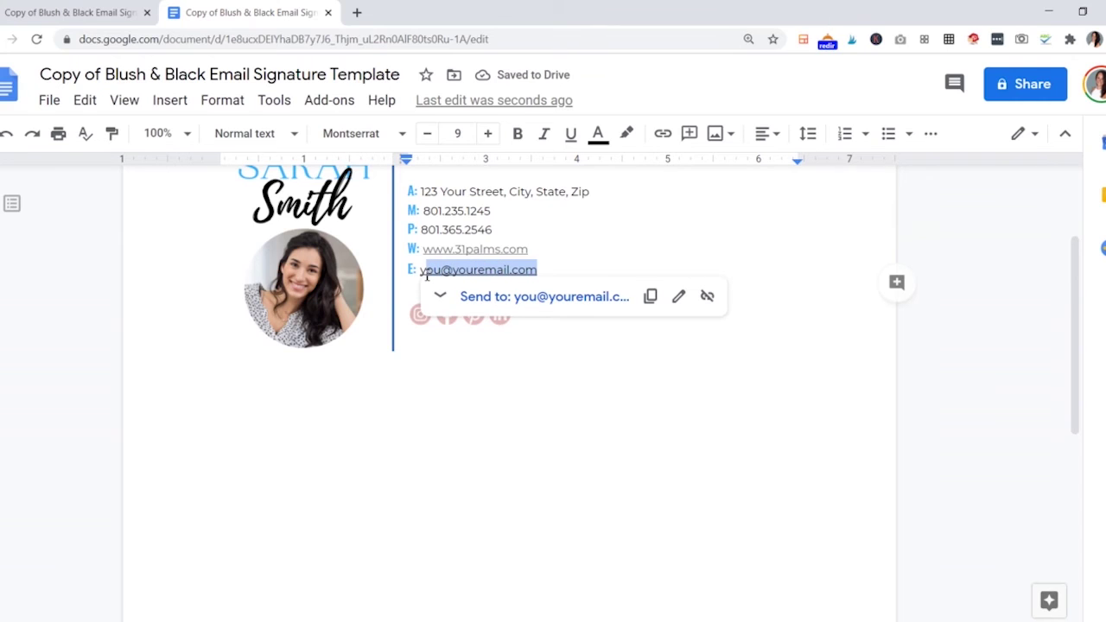
pyautogui.click(441, 272)
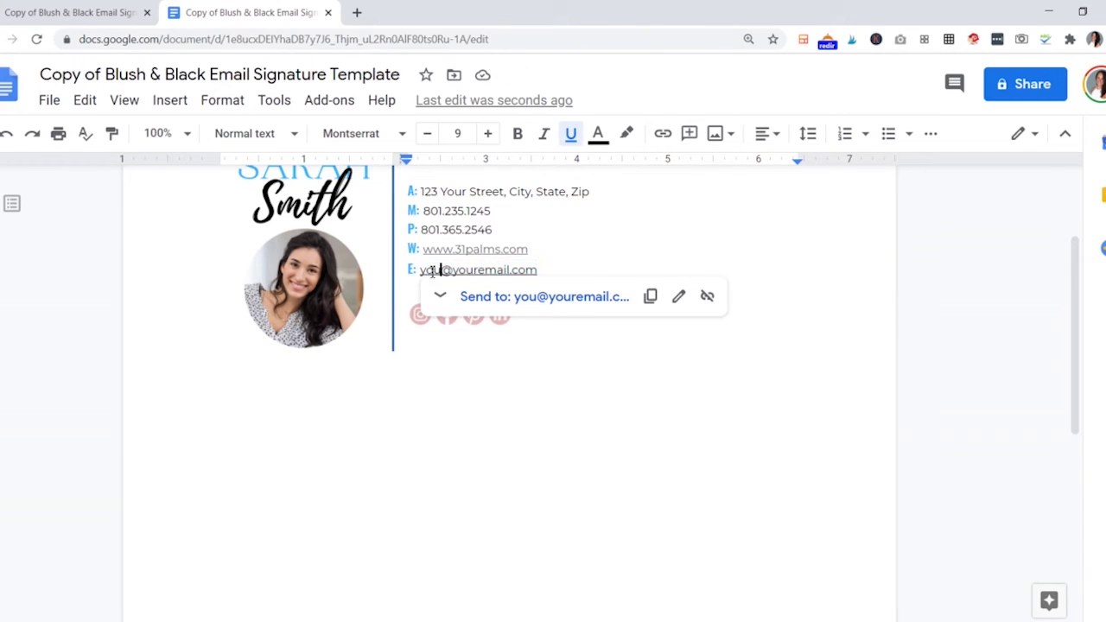
pyautogui.moveTo(423, 269); pyautogui.dragTo(535, 299)
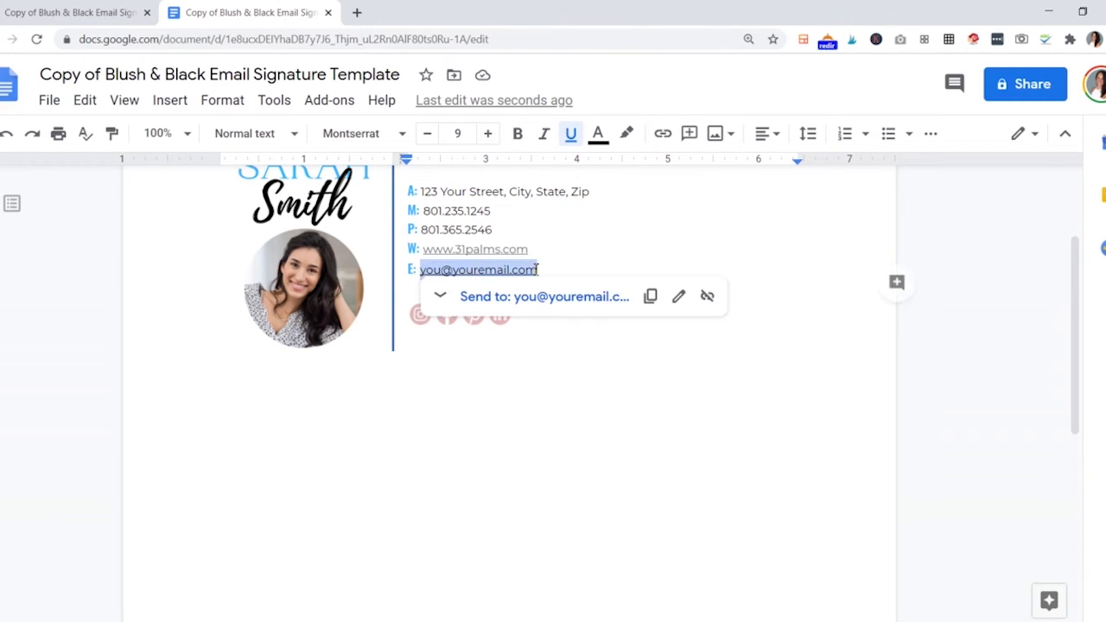
pyautogui.click(675, 299)
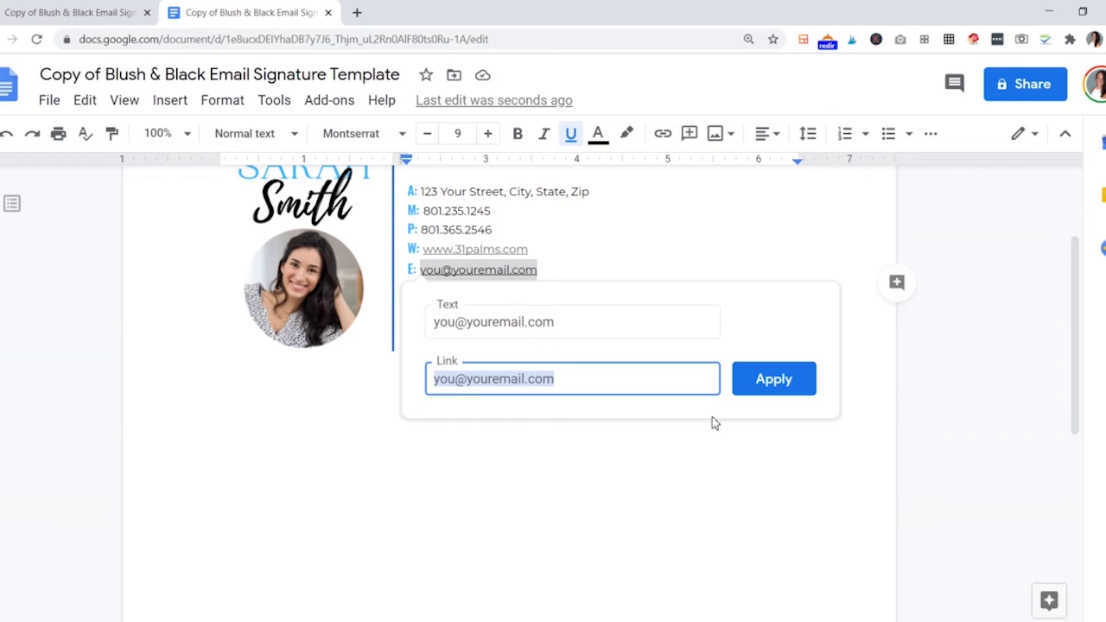
pyautogui.click(774, 385)
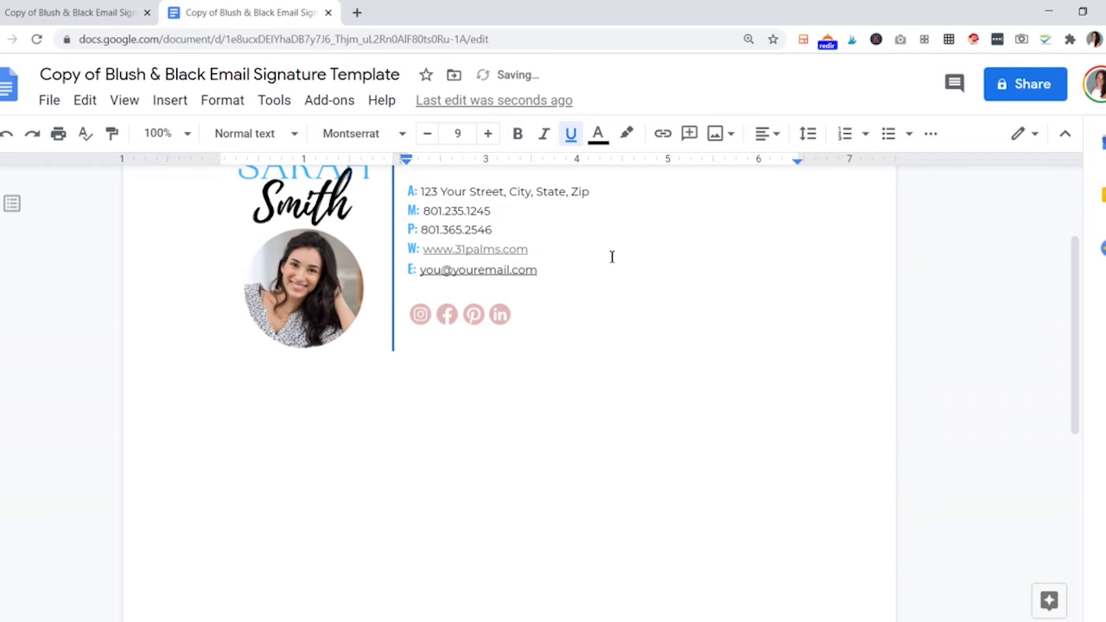
# Step: Replace the first two pink social icons with the blue Twitter and Facebook icons
pyautogui.scroll(2, 727, 457)
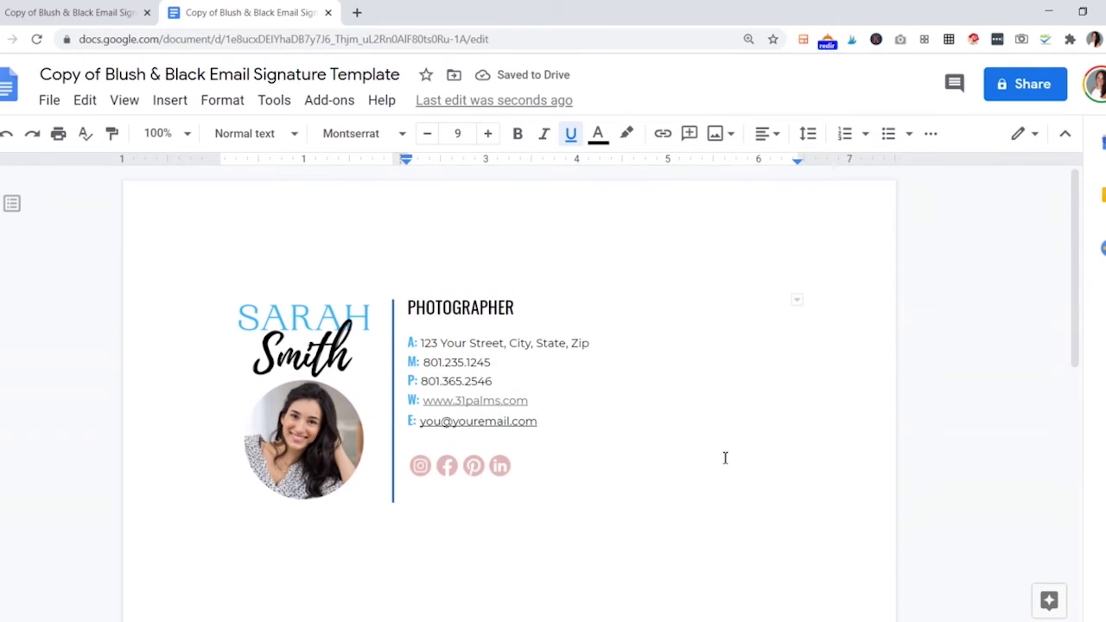
pyautogui.scroll(-1, 724, 458)
pyautogui.click(575, 382)
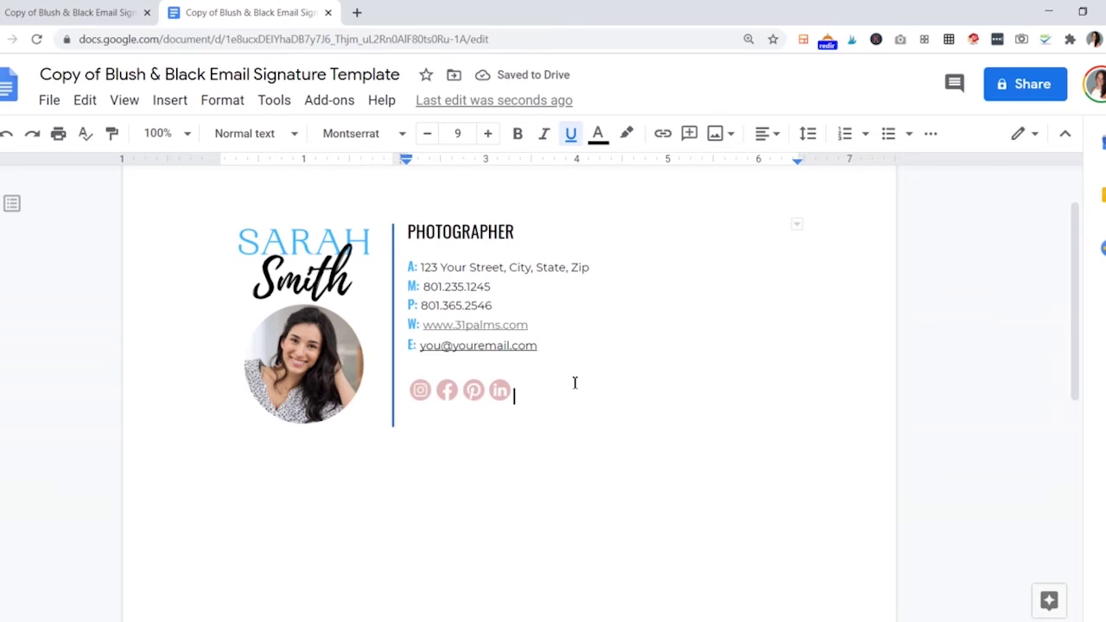
pyautogui.click(420, 393)
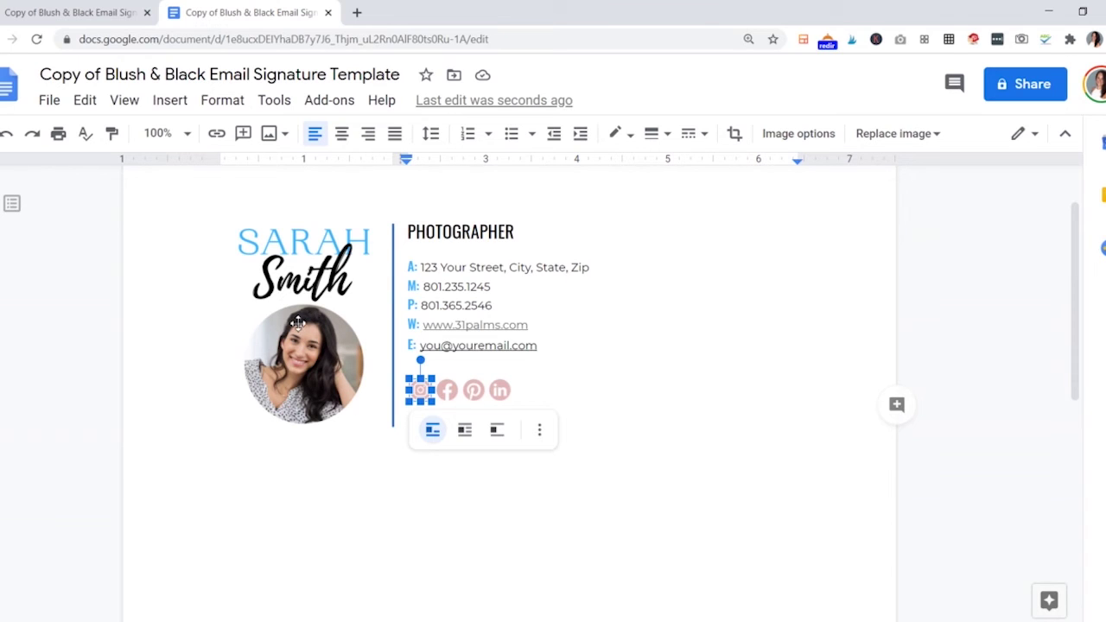
pyautogui.click(908, 136)
pyautogui.click(918, 168)
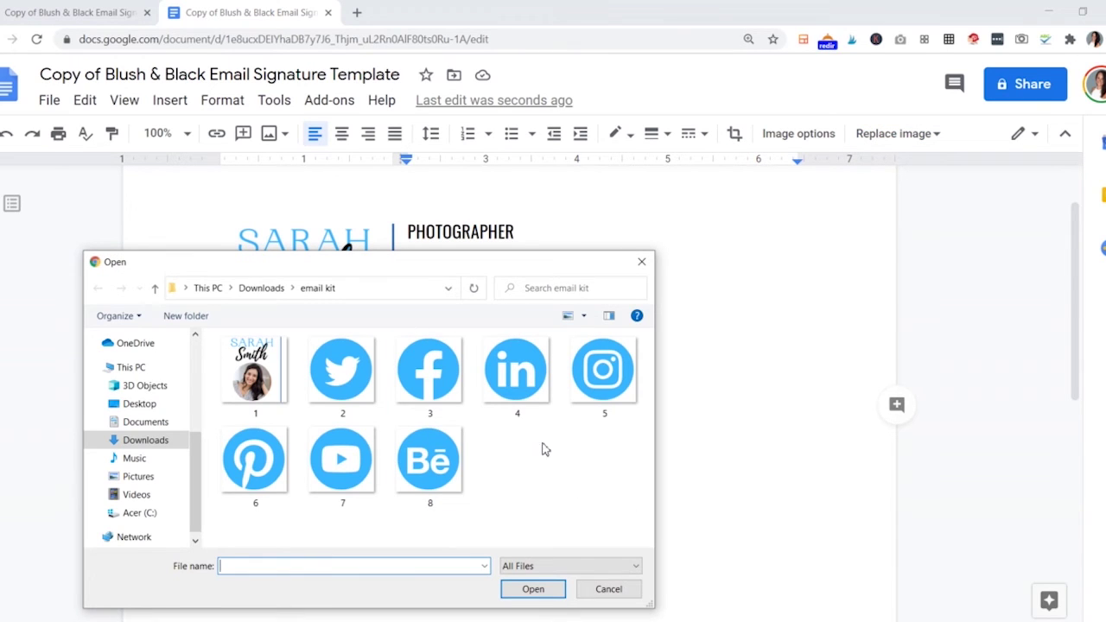
pyautogui.doubleClick(341, 385)
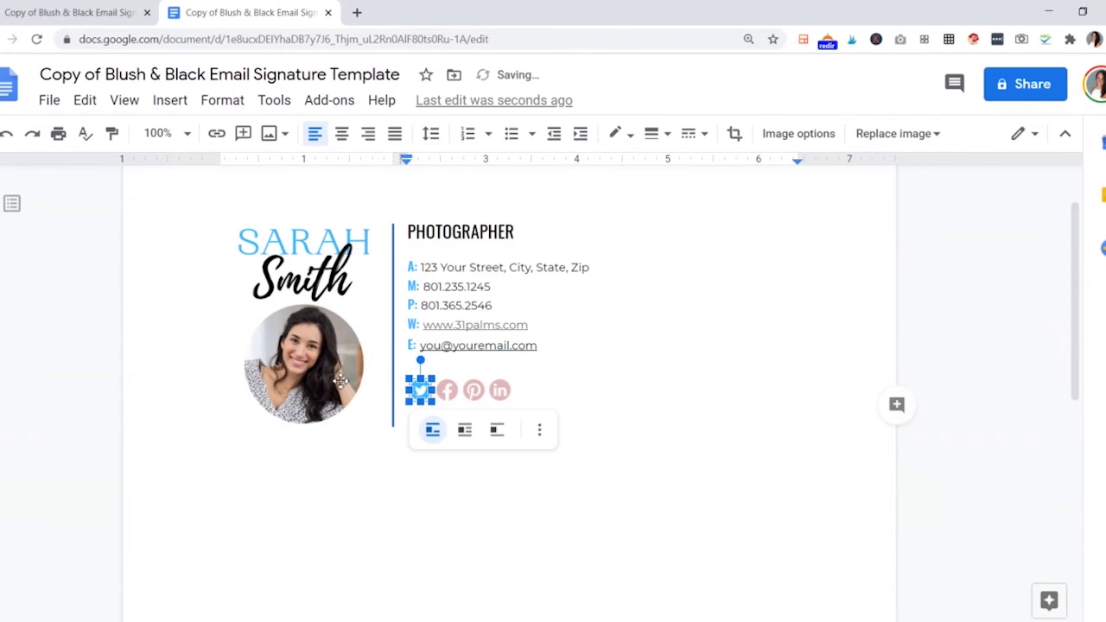
pyautogui.click(447, 390)
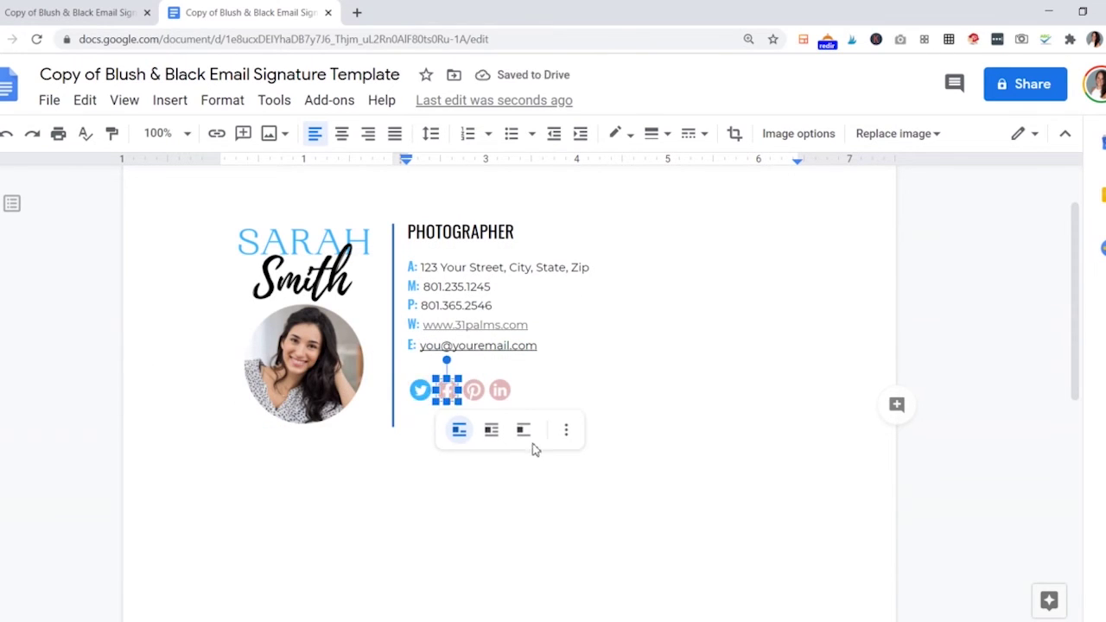
pyautogui.click(889, 136)
pyautogui.click(867, 167)
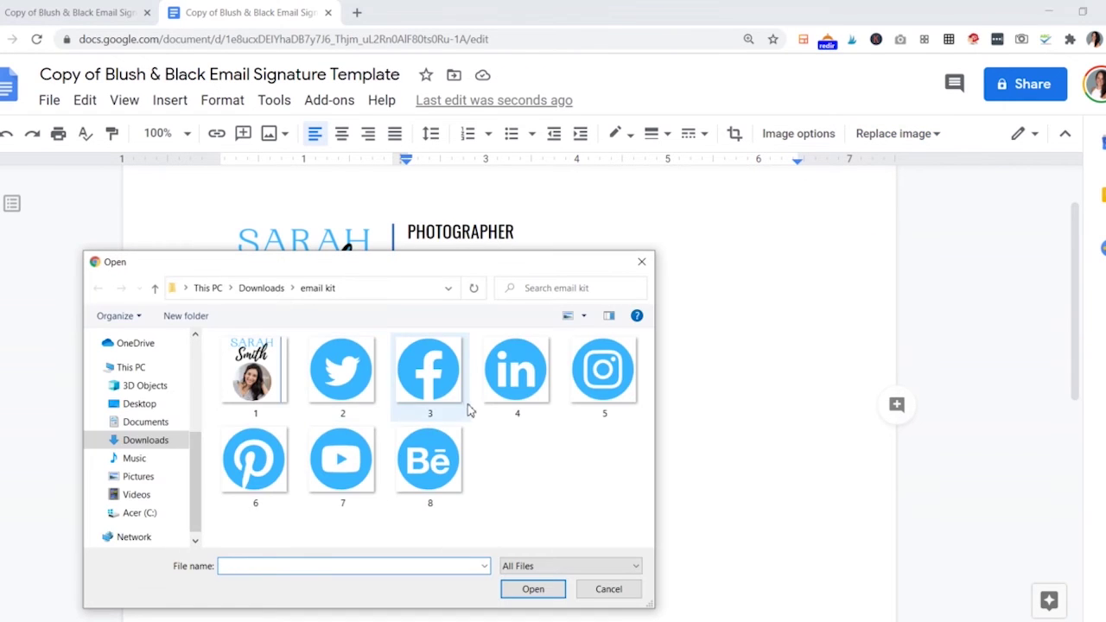
pyautogui.click(441, 391)
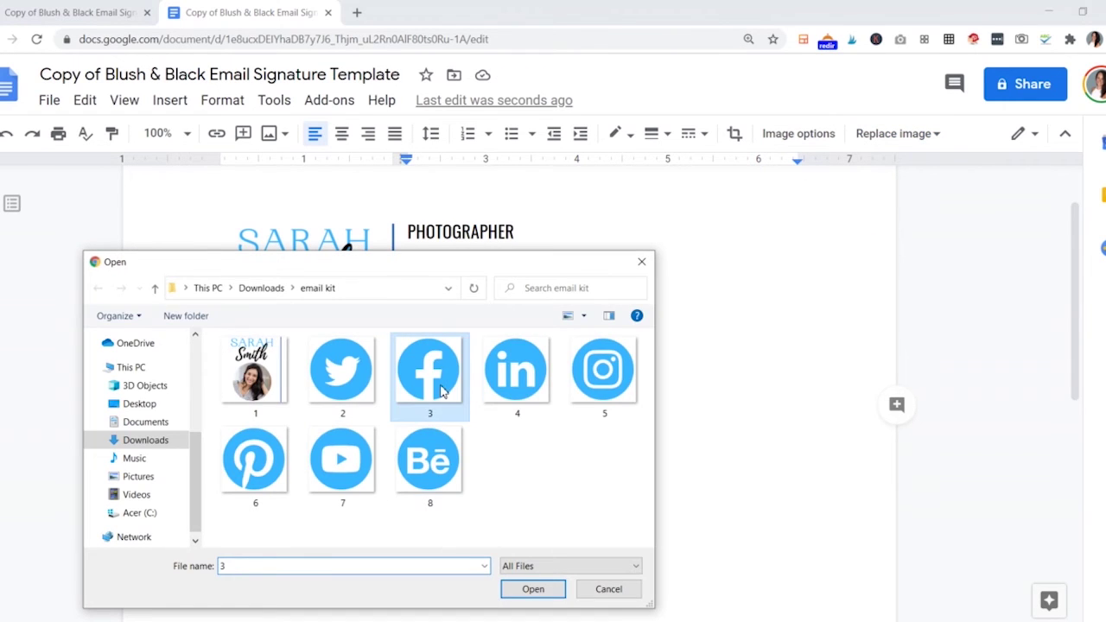
pyautogui.click(556, 589)
# Step: Replace the remaining two pink icons with the blue LinkedIn and Pinterest icons
pyautogui.click(474, 390)
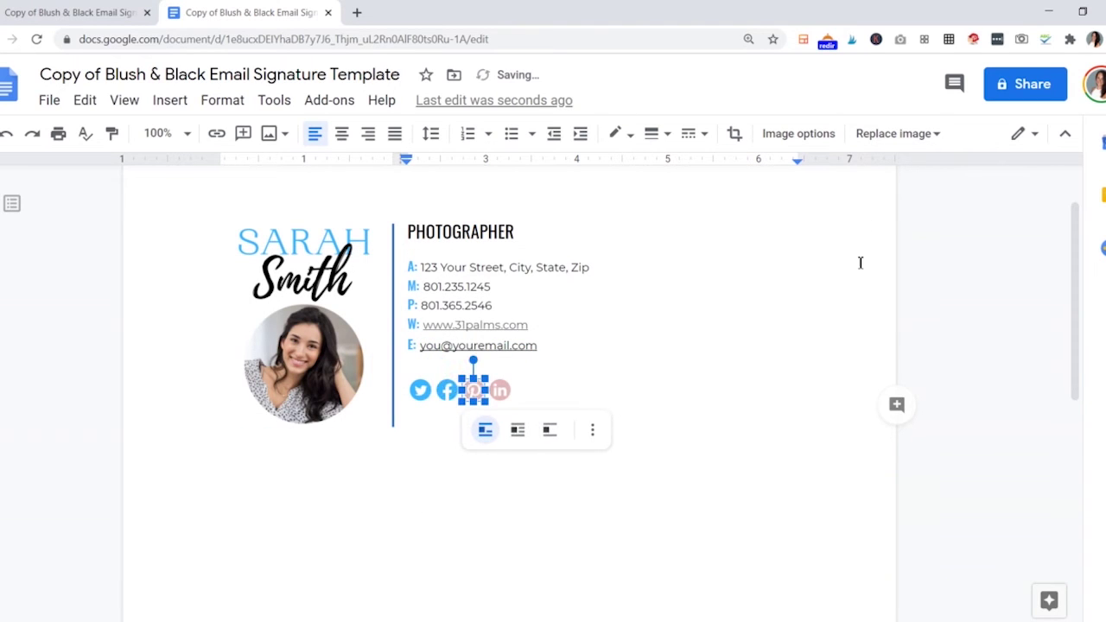
pyautogui.click(910, 138)
pyautogui.click(914, 167)
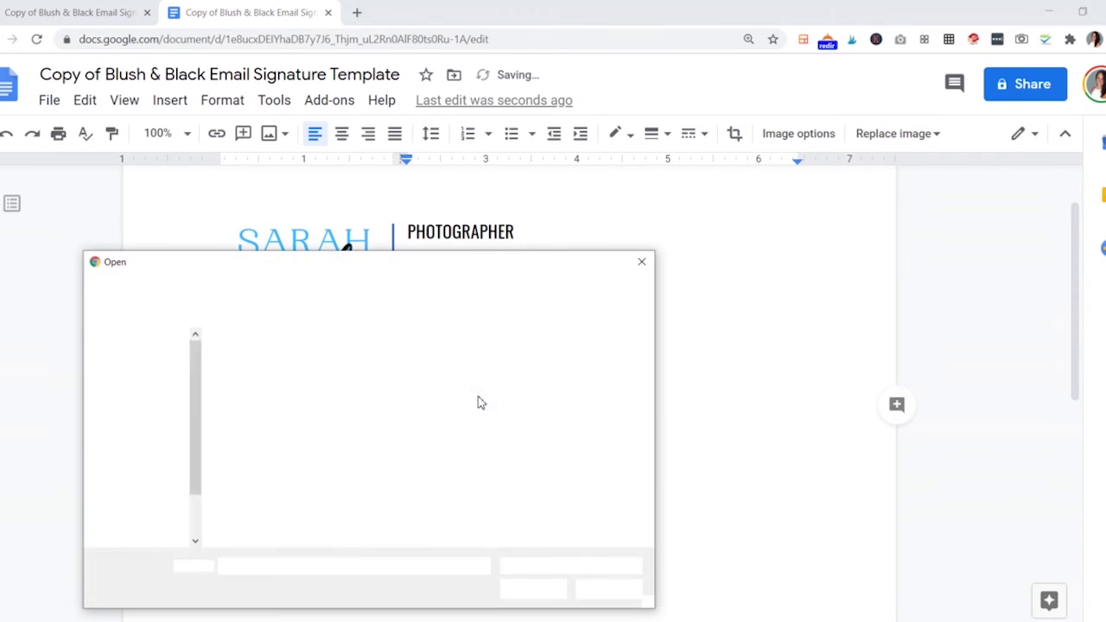
pyautogui.doubleClick(531, 388)
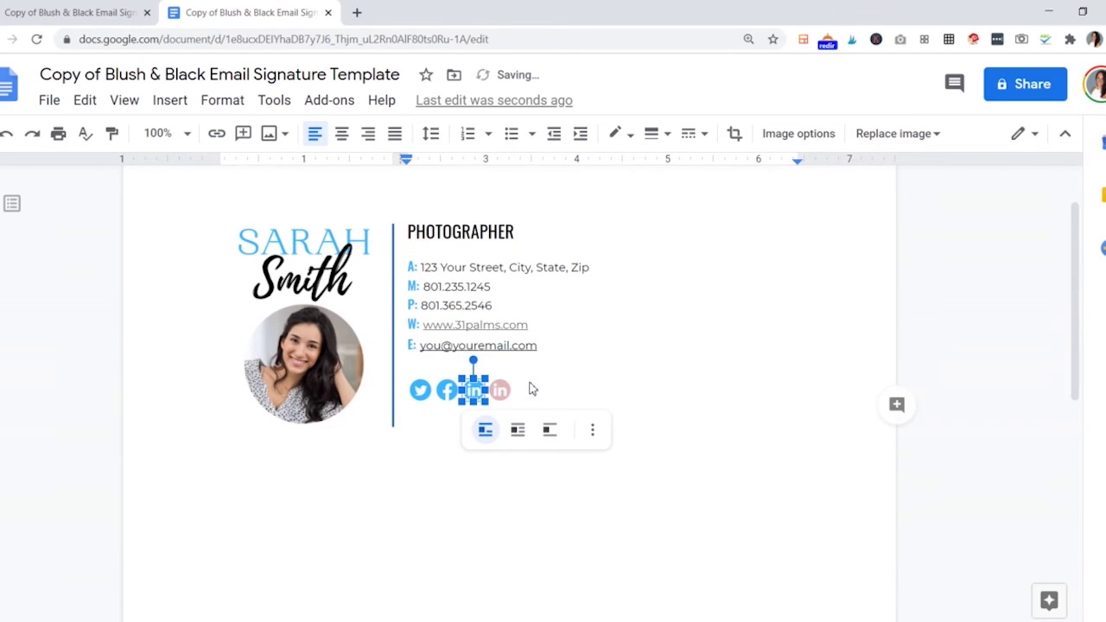
pyautogui.click(507, 394)
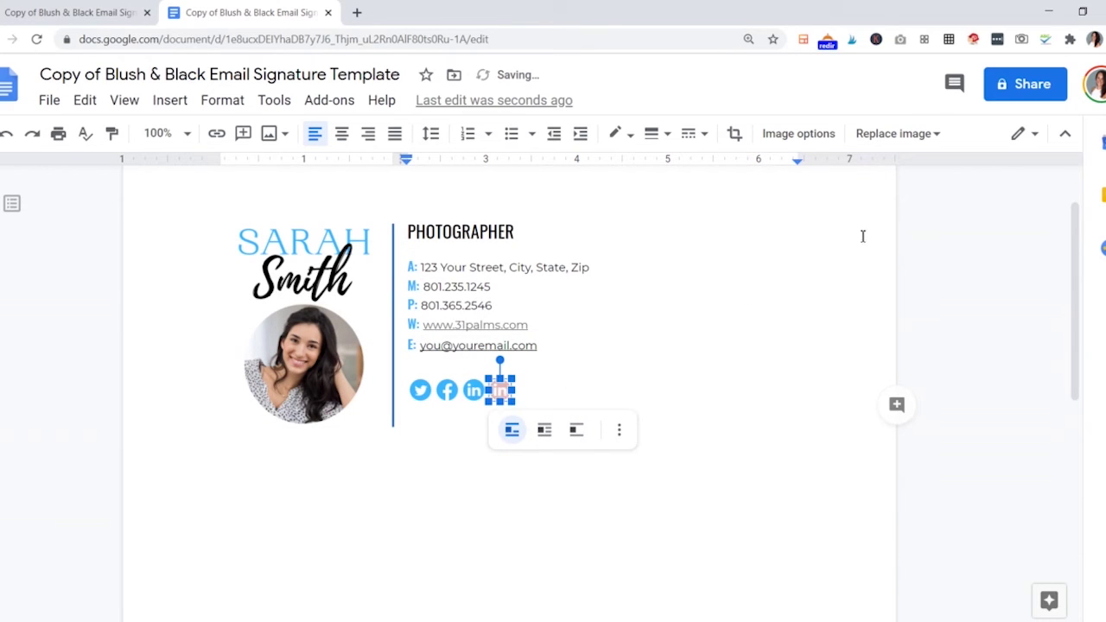
pyautogui.click(869, 138)
pyautogui.click(890, 163)
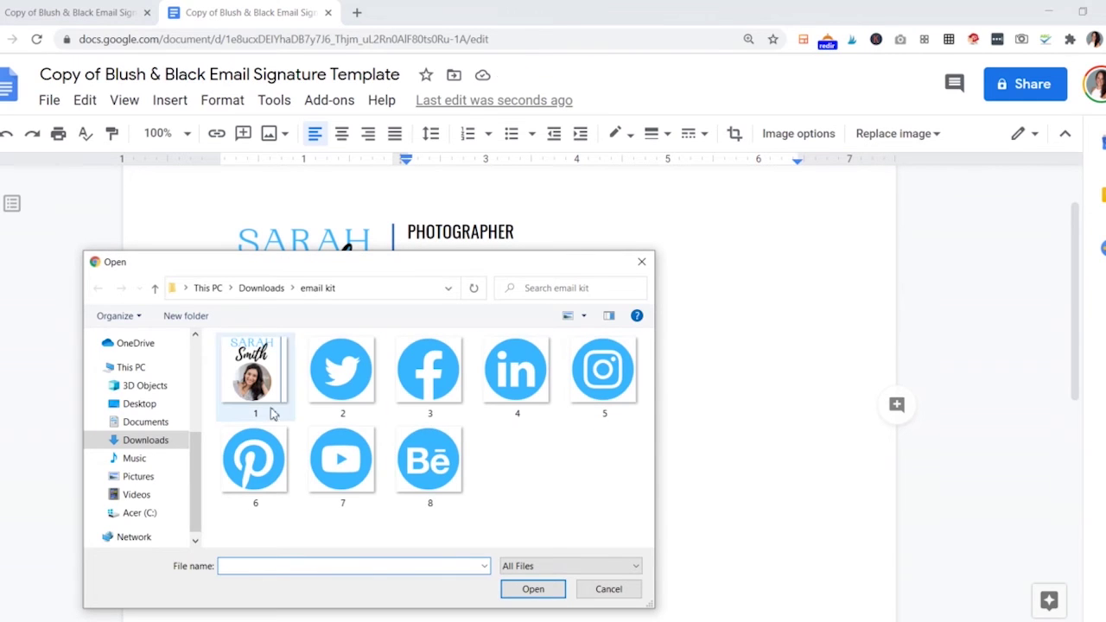
pyautogui.doubleClick(253, 466)
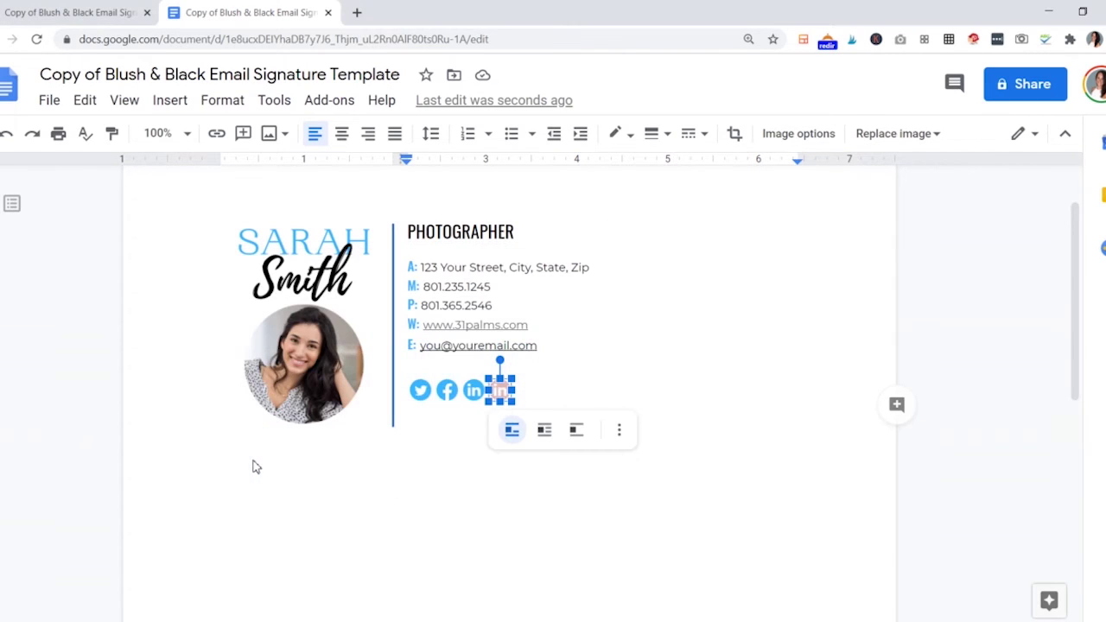
# Step: Shrink the name-and-photo image and shift the picture within its crop frame
pyautogui.click(729, 370)
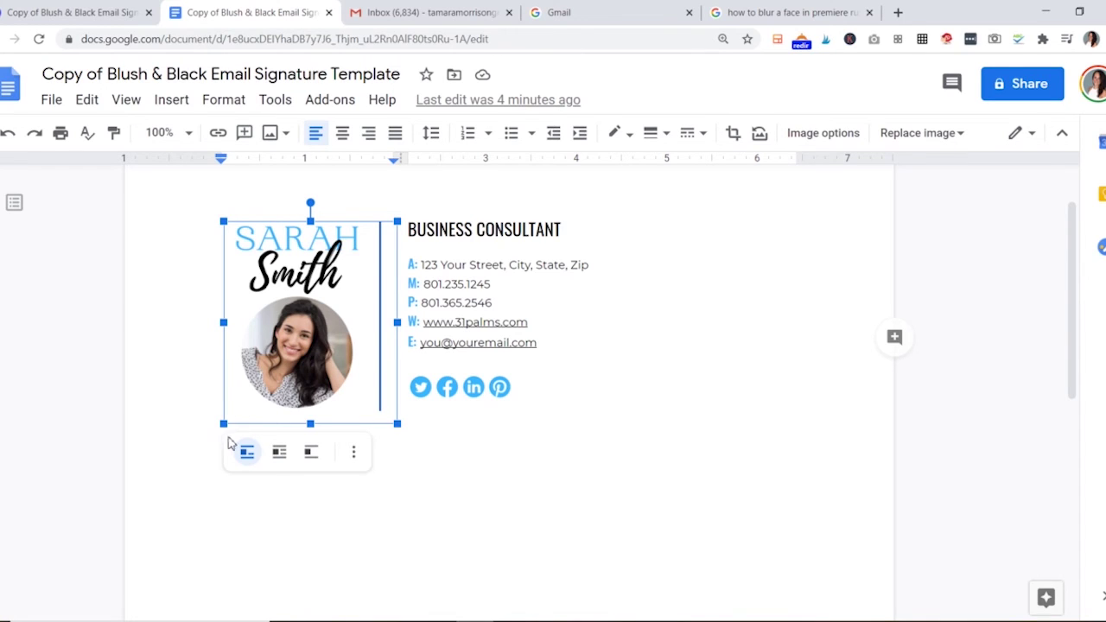
pyautogui.moveTo(224, 425); pyautogui.dragTo(217, 424)
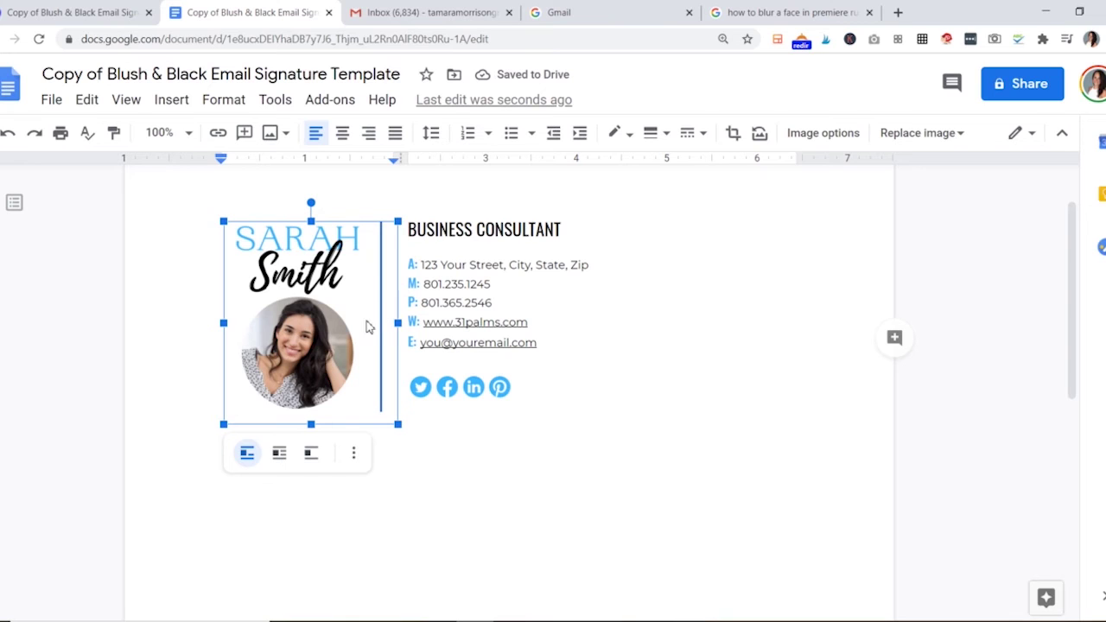
pyautogui.doubleClick(335, 336)
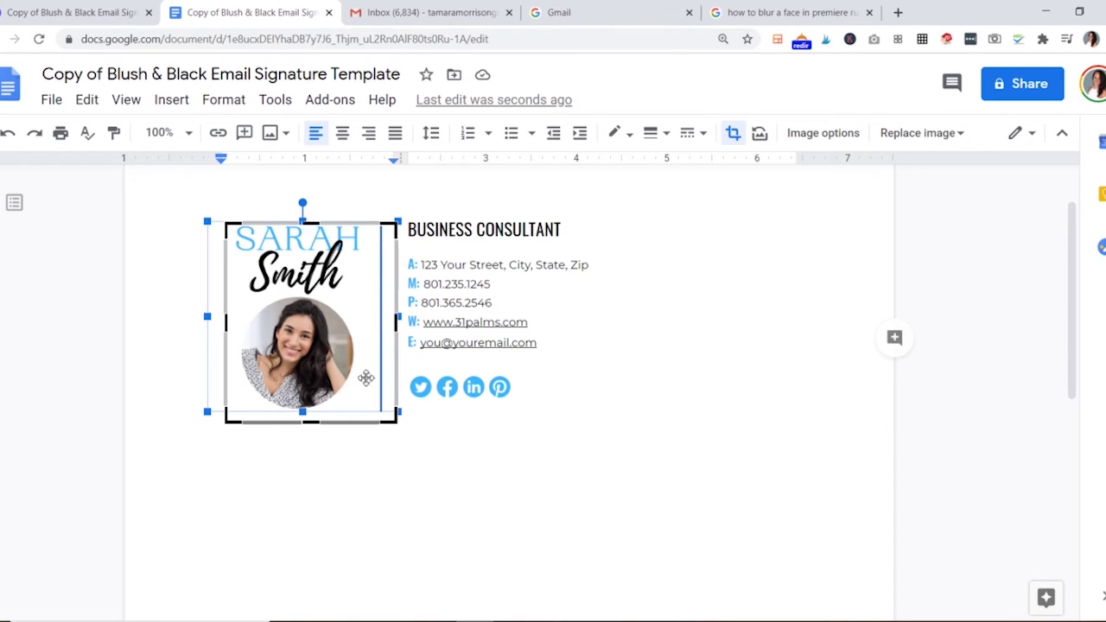
pyautogui.moveTo(304, 327); pyautogui.dragTo(294, 330)
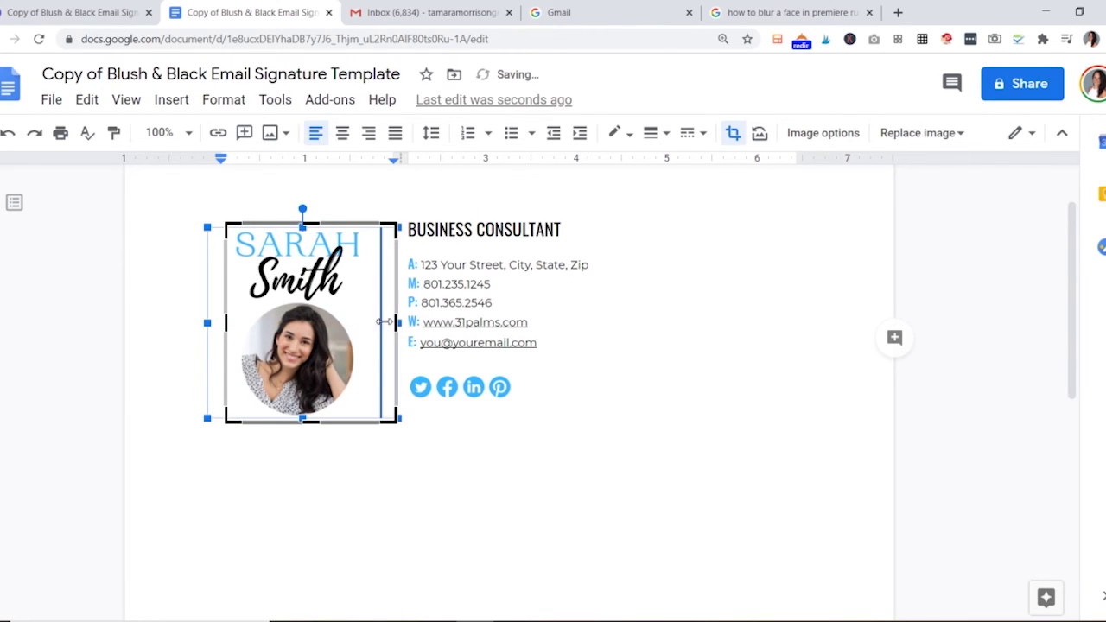
pyautogui.moveTo(344, 321); pyautogui.dragTo(387, 310)
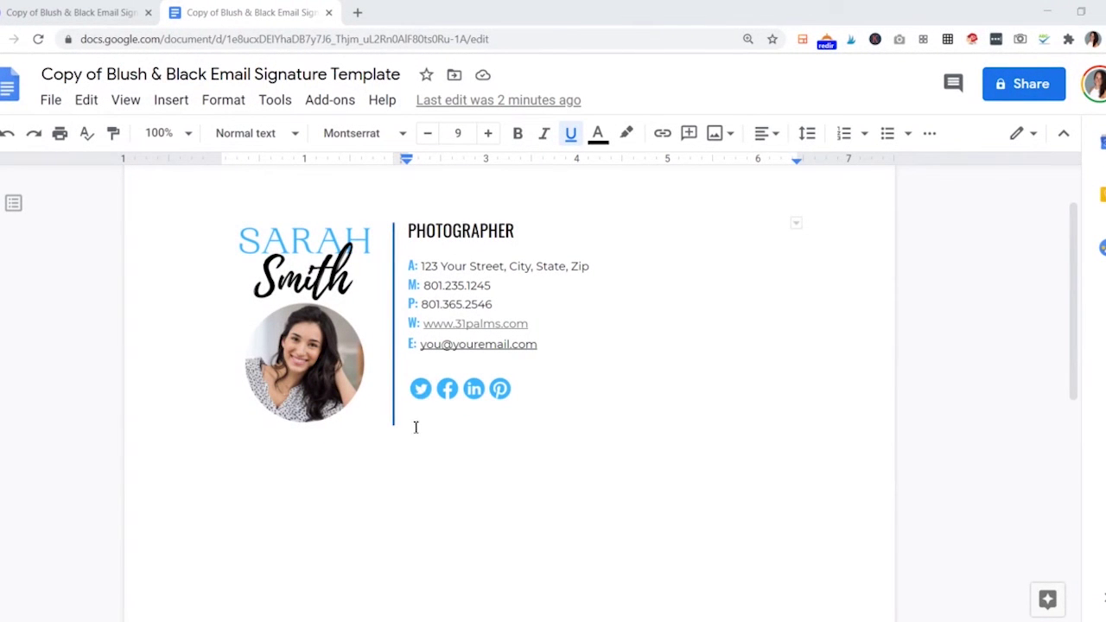
# Step: Open a link box on the blue Twitter icon and close it without adding a link
pyautogui.click(421, 390)
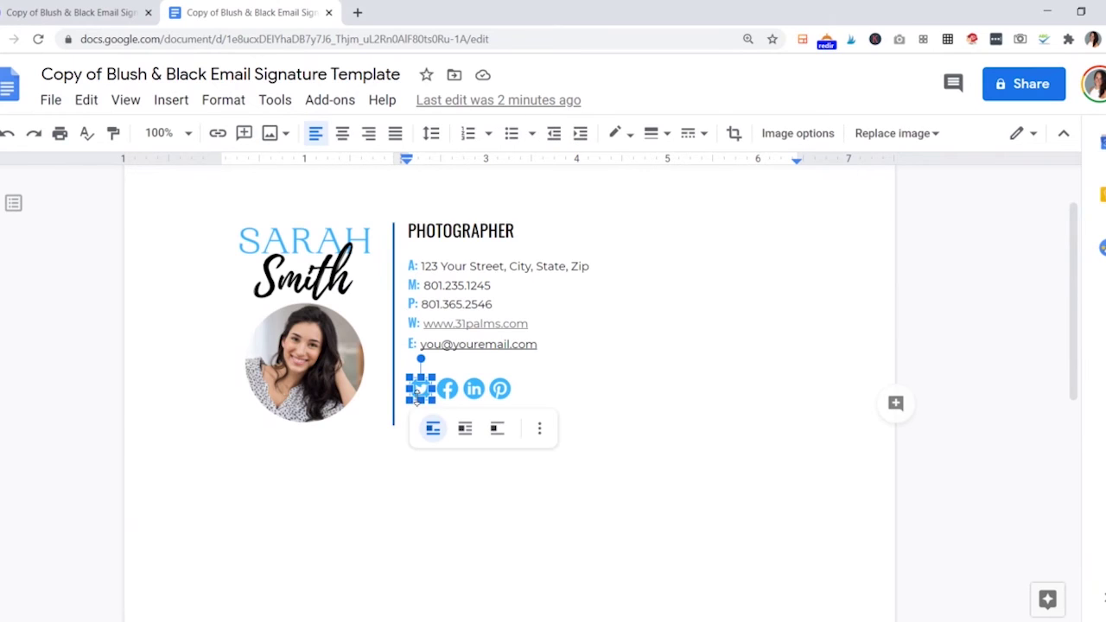
pyautogui.click(217, 135)
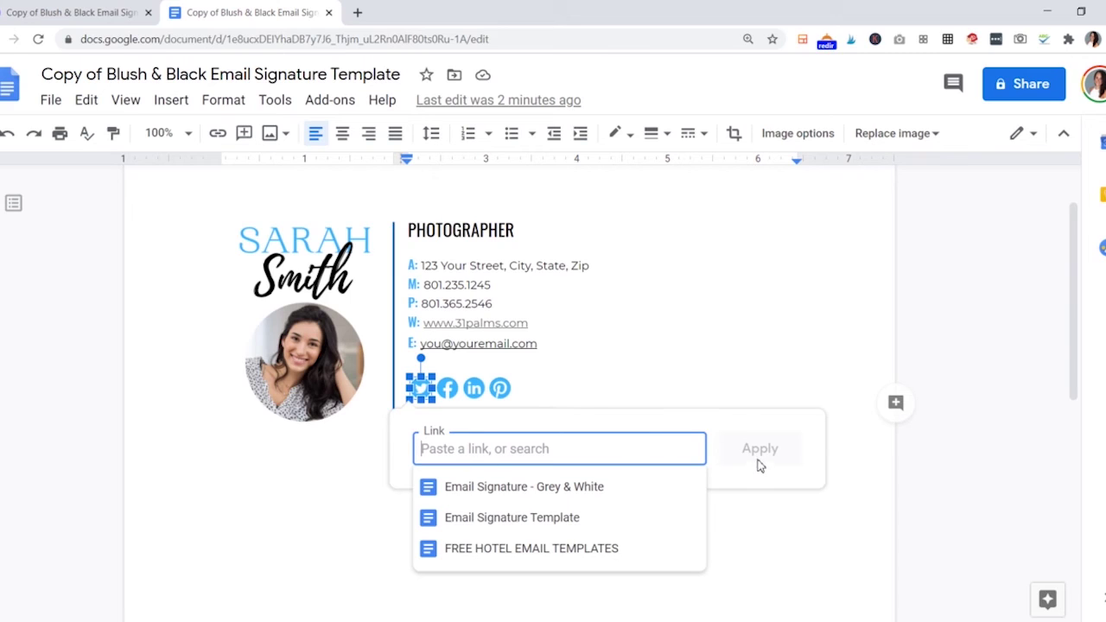
pyautogui.click(741, 348)
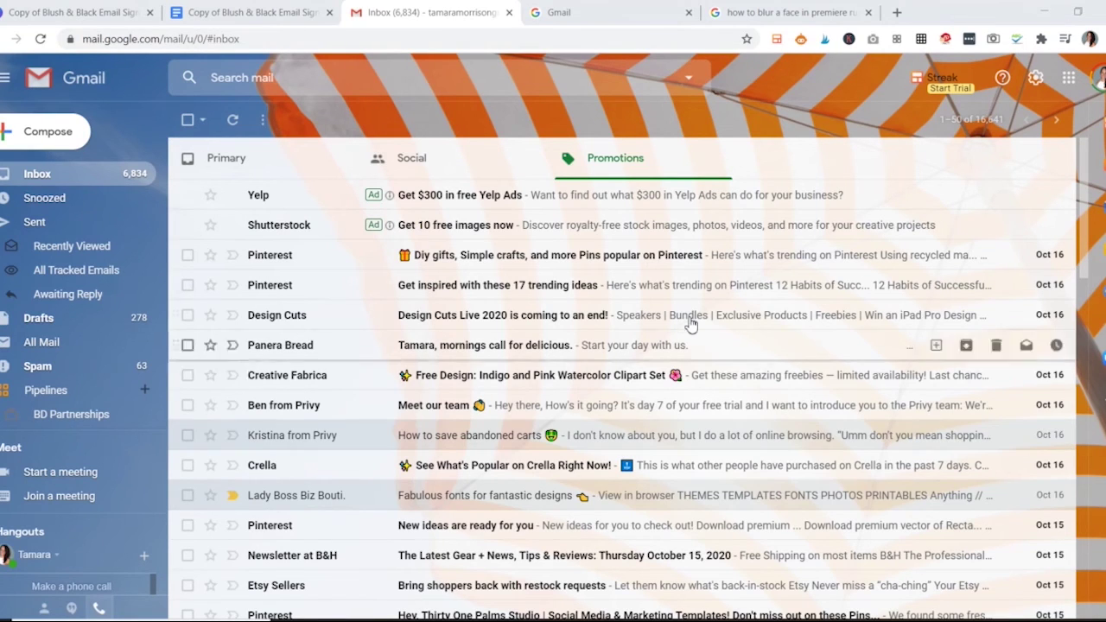
# Step: Open Gmail's See all settings page and scroll the General tab to the saved signatures list
pyautogui.click(1035, 80)
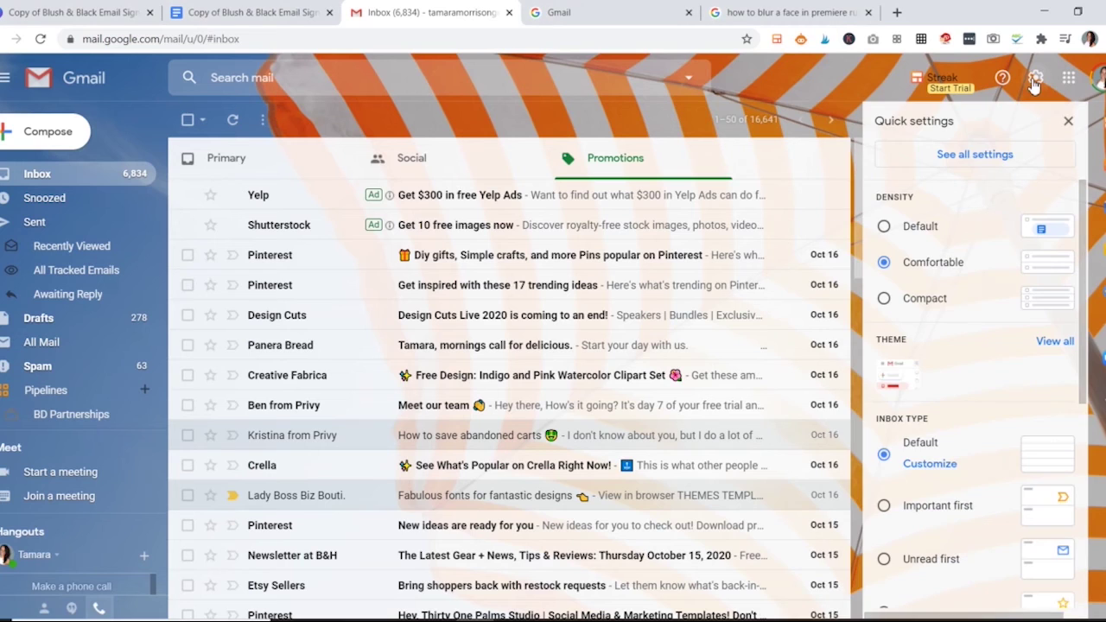
pyautogui.click(973, 158)
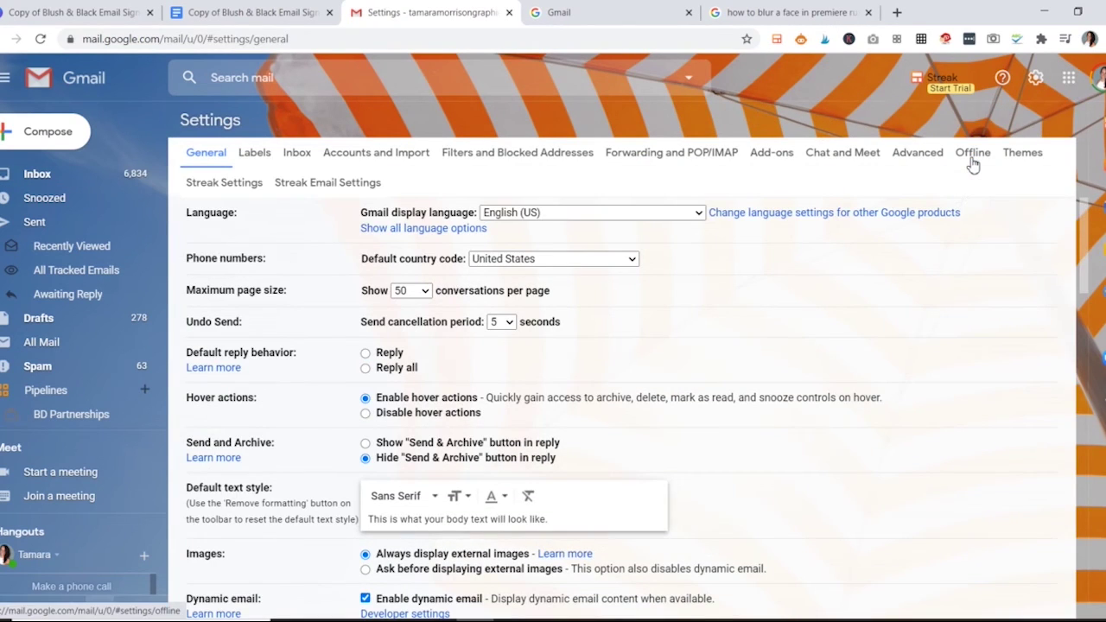
pyautogui.scroll(-5, 488, 396)
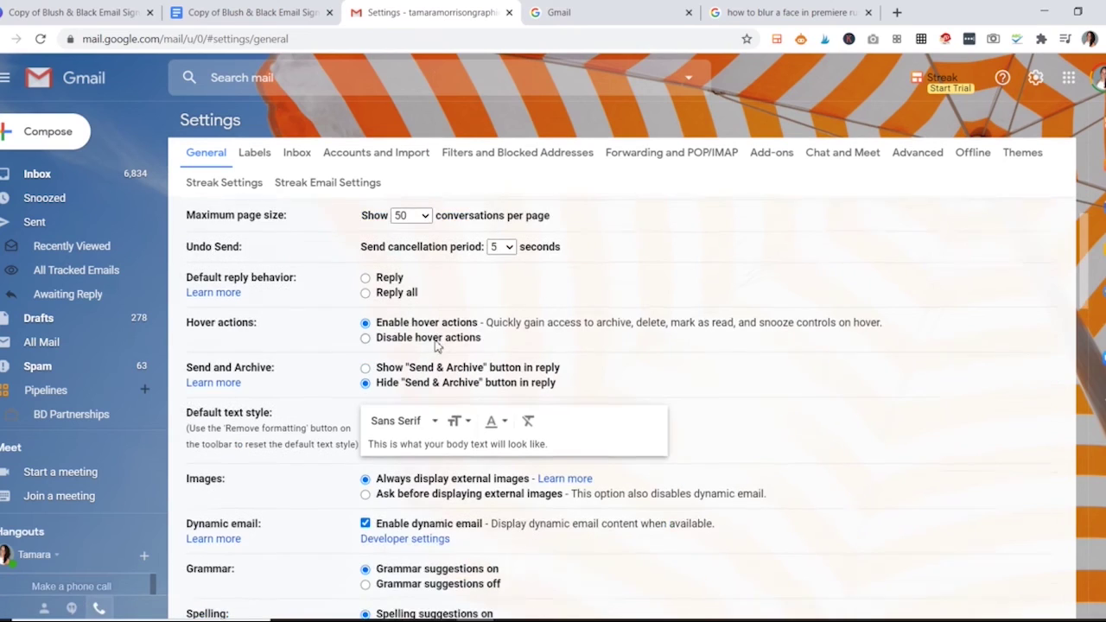
pyautogui.scroll(-12, 425, 323)
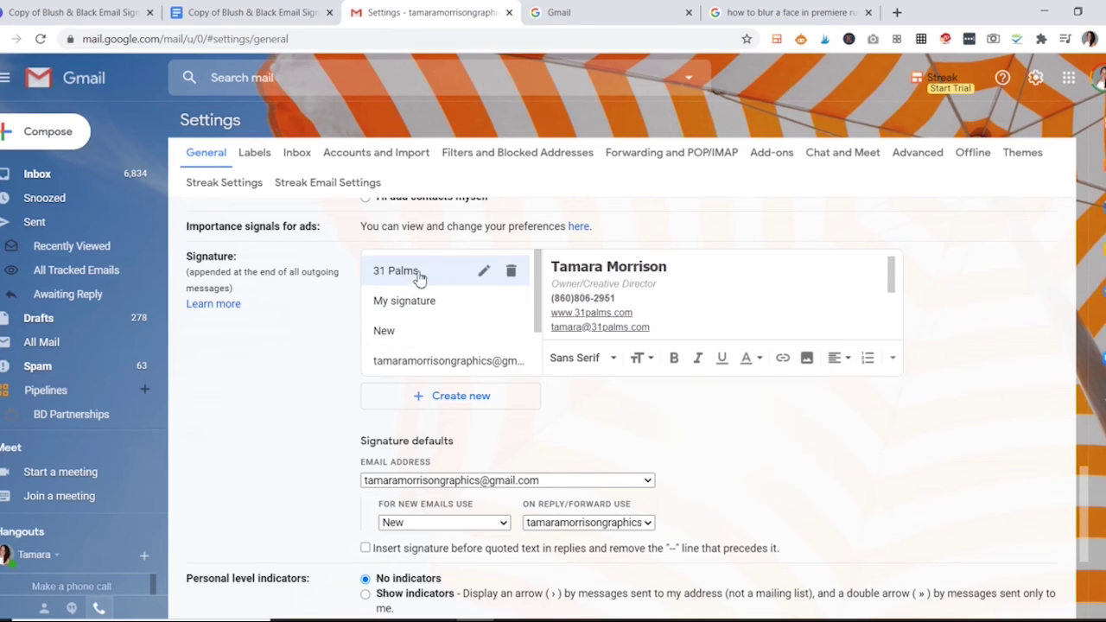
pyautogui.scroll(-2, 415, 299)
pyautogui.scroll(2, 420, 297)
pyautogui.scroll(-2, 538, 288)
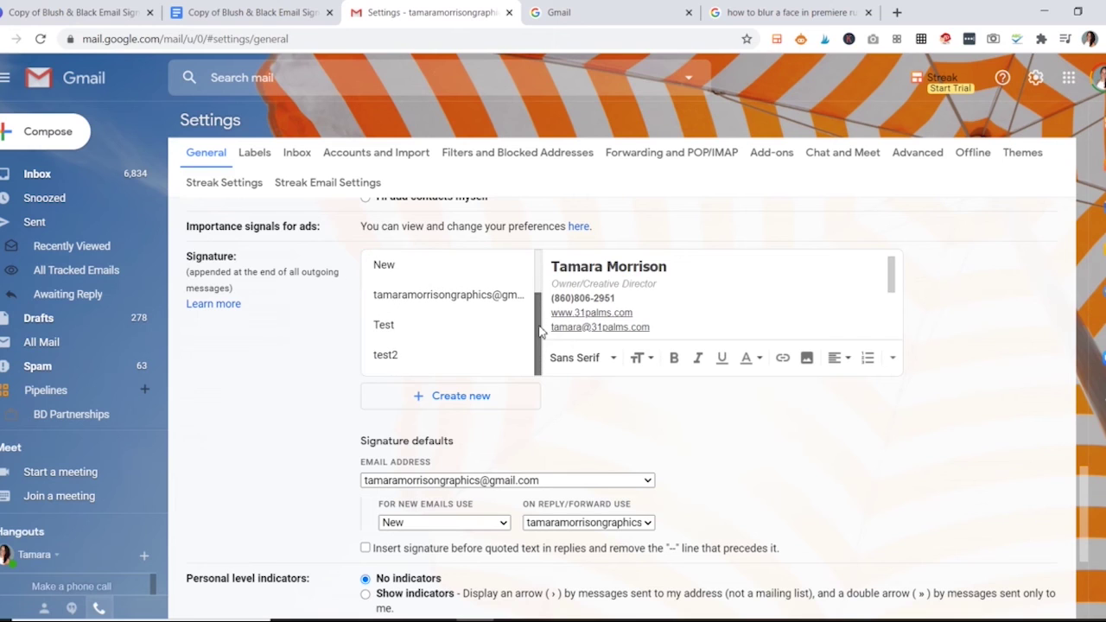
# Step: Create a new Gmail signature named Test#1, correcting the mistyped name first
pyautogui.click(476, 399)
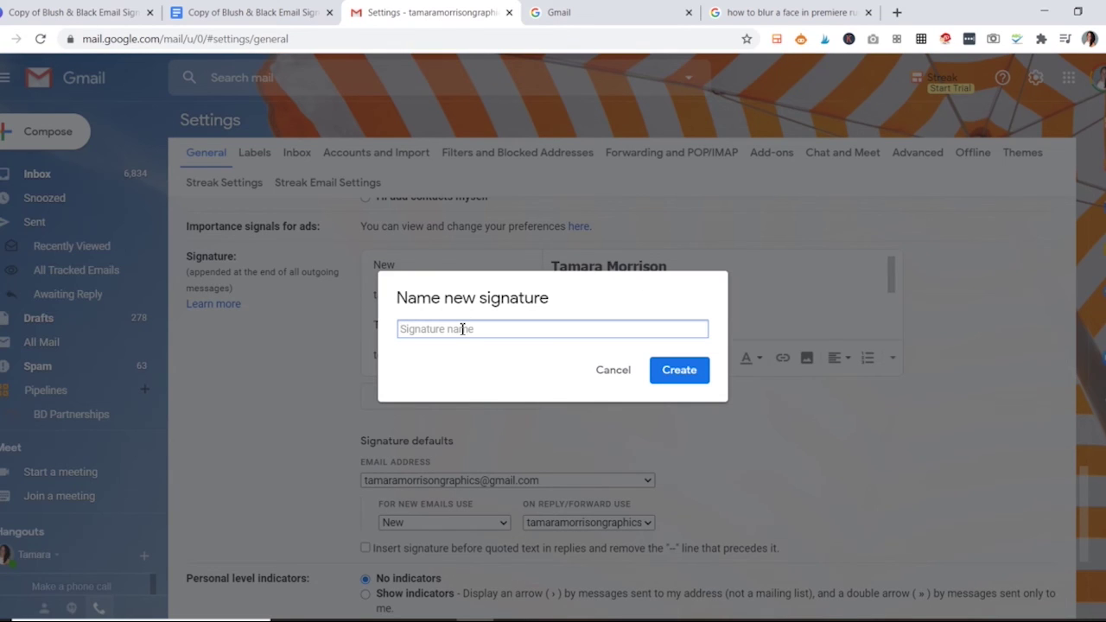
pyautogui.write('tES')
pyautogui.press('BackSpace')
pyautogui.press('BackSpace')
pyautogui.press('BackSpace')
pyautogui.write('Te')
pyautogui.click(683, 374)
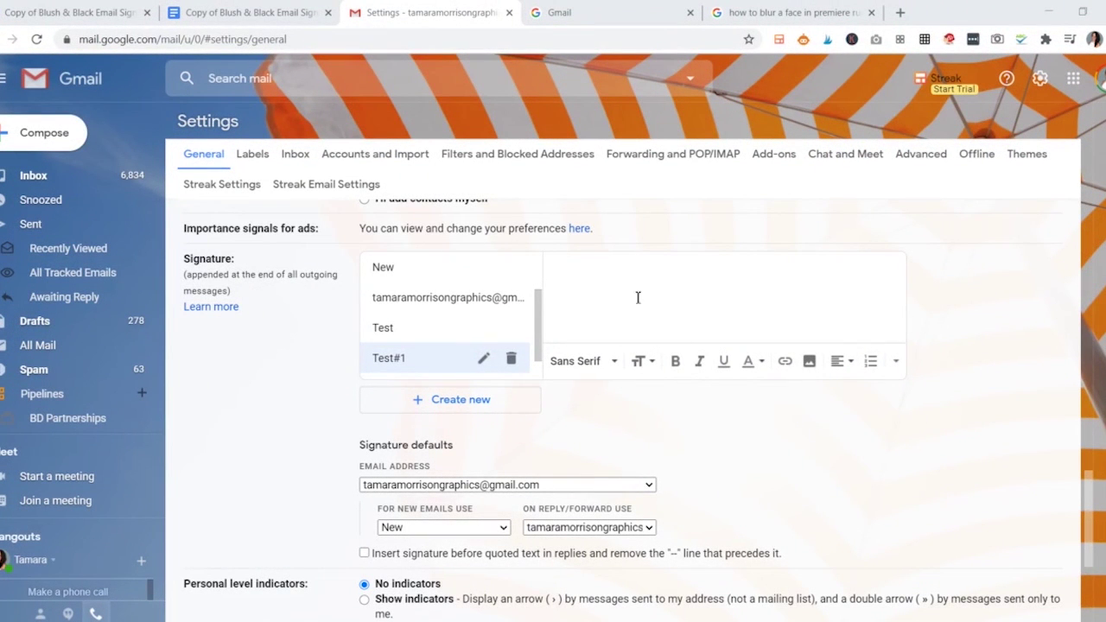
# Step: Select and copy the entire signature table in Google Docs, then return to Gmail settings
pyautogui.click(230, 12)
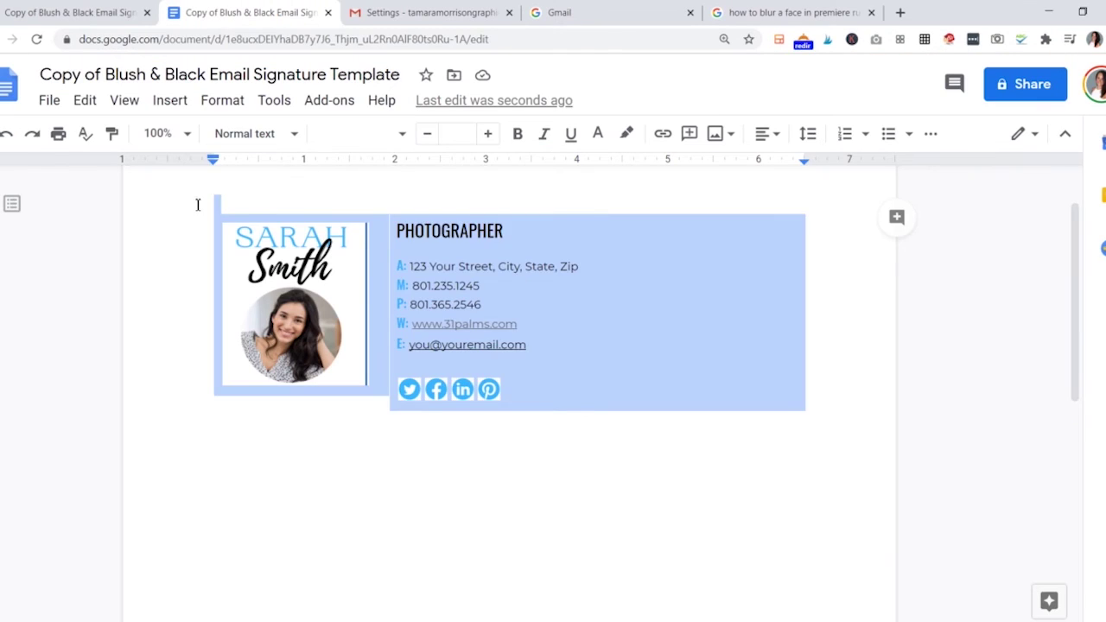
pyautogui.moveTo(197, 205); pyautogui.dragTo(599, 385)
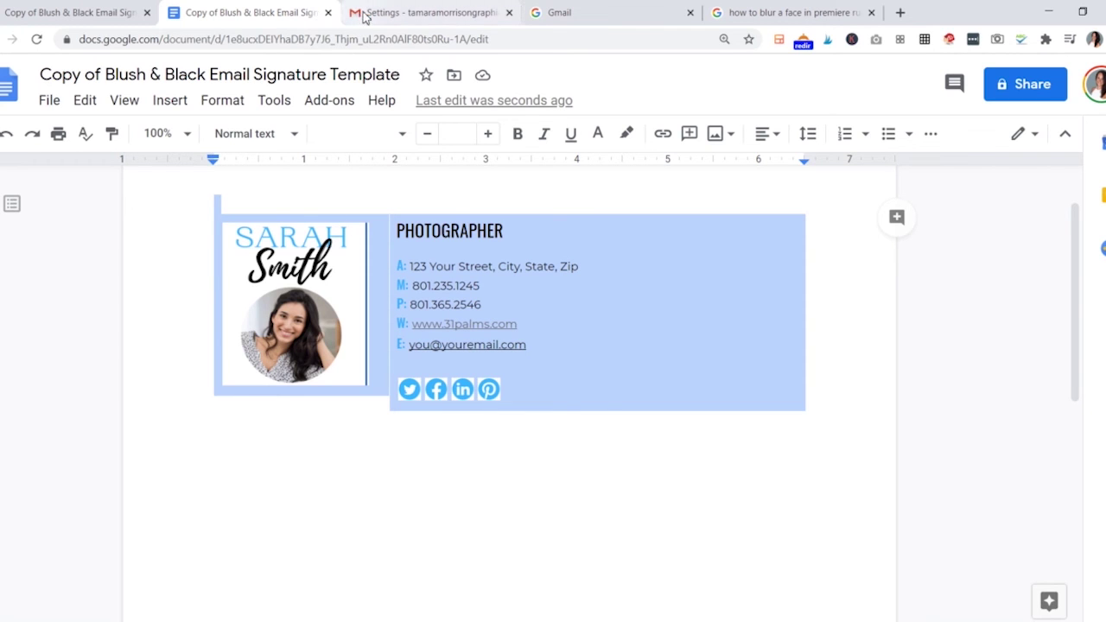
pyautogui.click(397, 15)
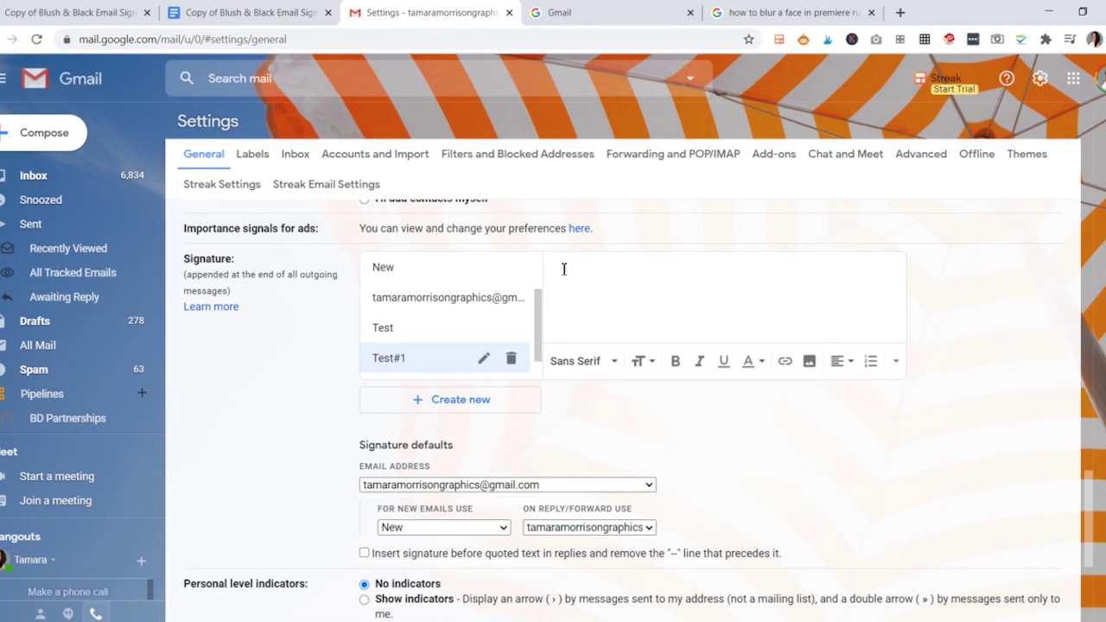
# Step: Paste the copied photographer signature table into the Test#1 signature editor
pyautogui.hotkey('ctrl', 'v')
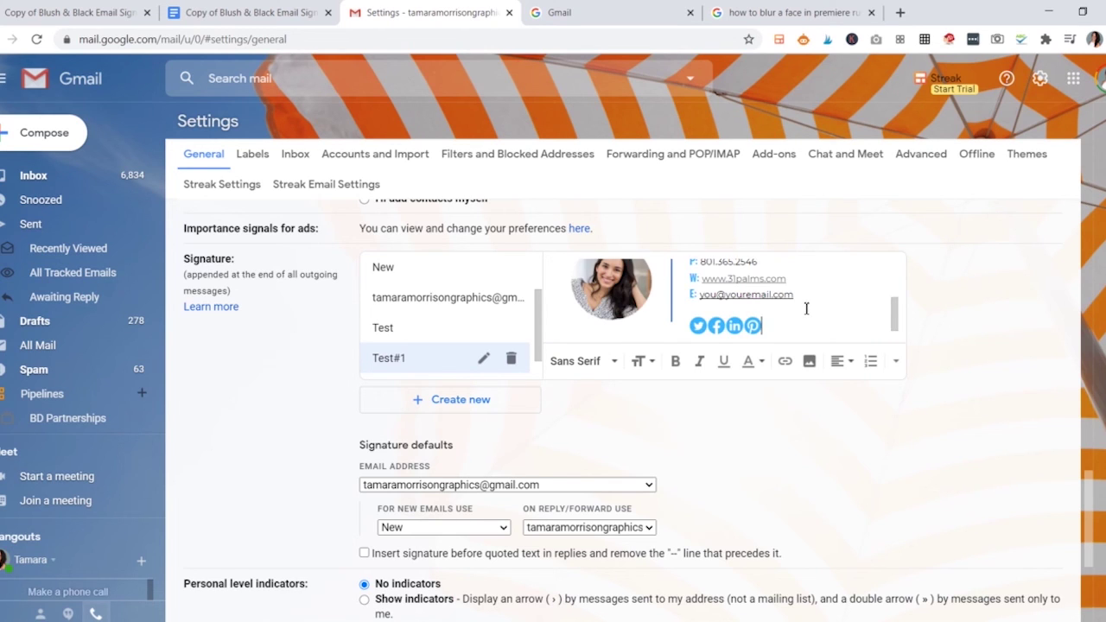
pyautogui.scroll(3, 804, 308)
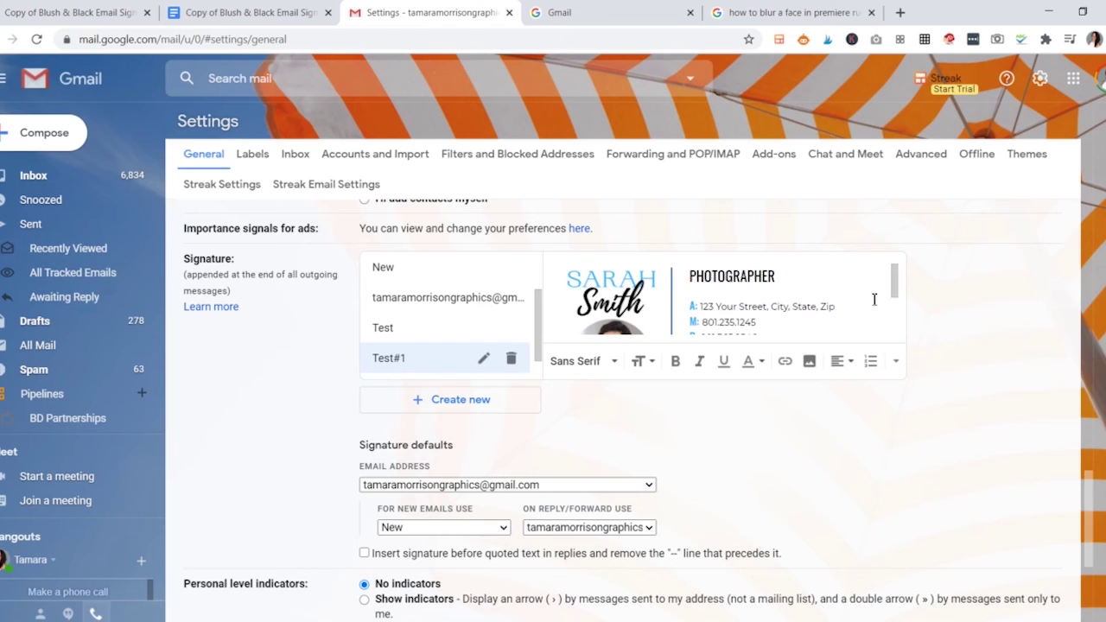
pyautogui.scroll(1, 699, 273)
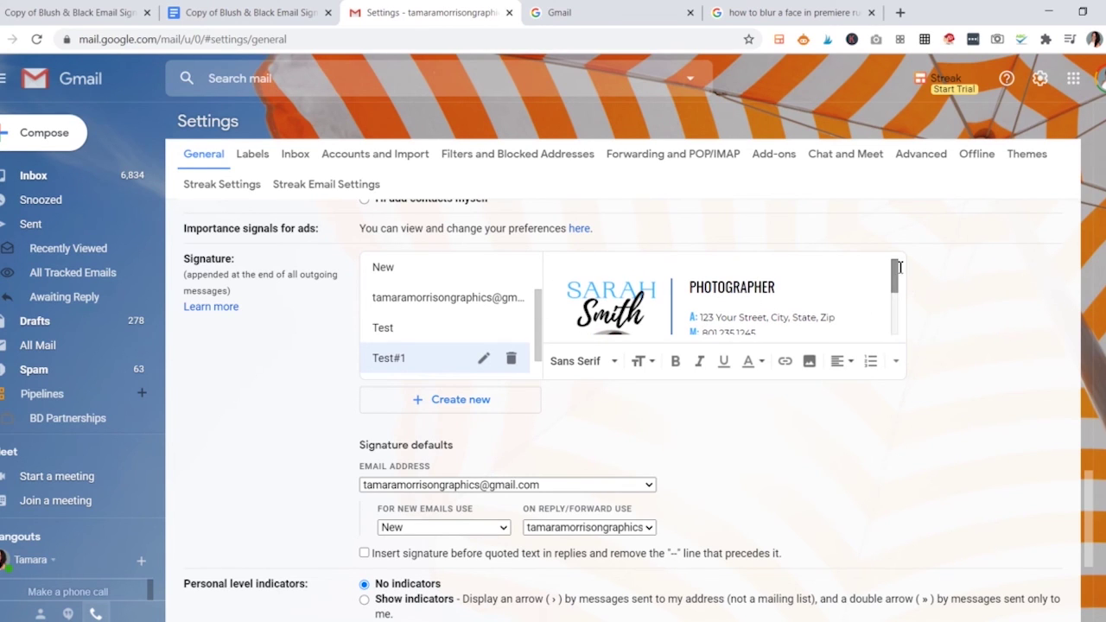
pyautogui.moveTo(899, 268)
pyautogui.mouseDown()
pyautogui.moveTo(901, 325)
pyautogui.moveTo(903, 267)
pyautogui.mouseUp()
pyautogui.scroll(-1, 690, 415)
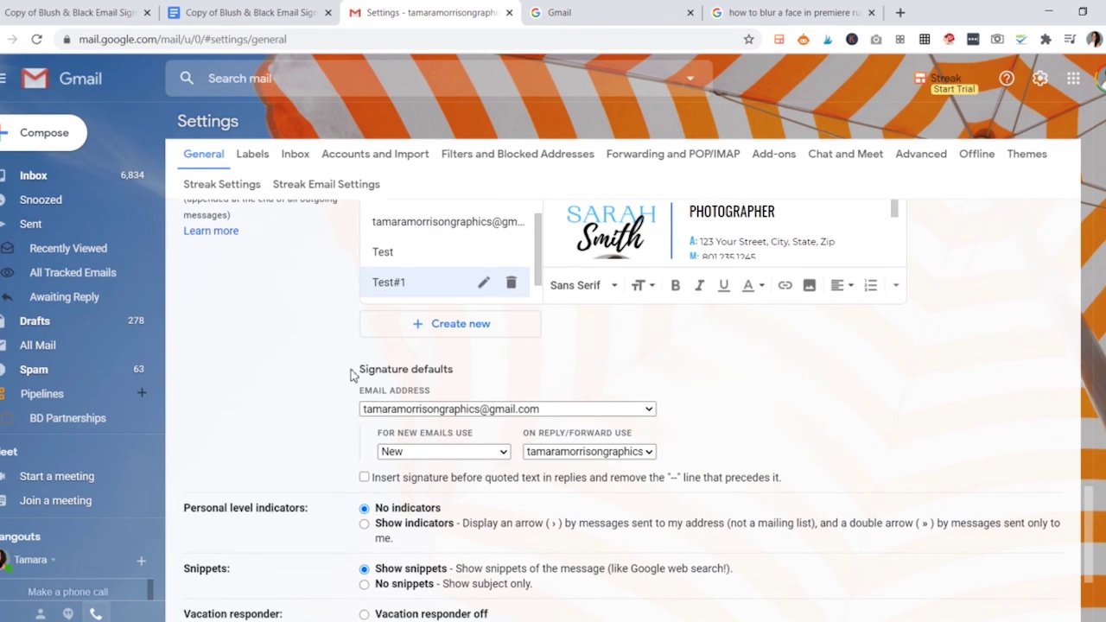
# Step: Choose the third sending address under Signature defaults
pyautogui.click(401, 413)
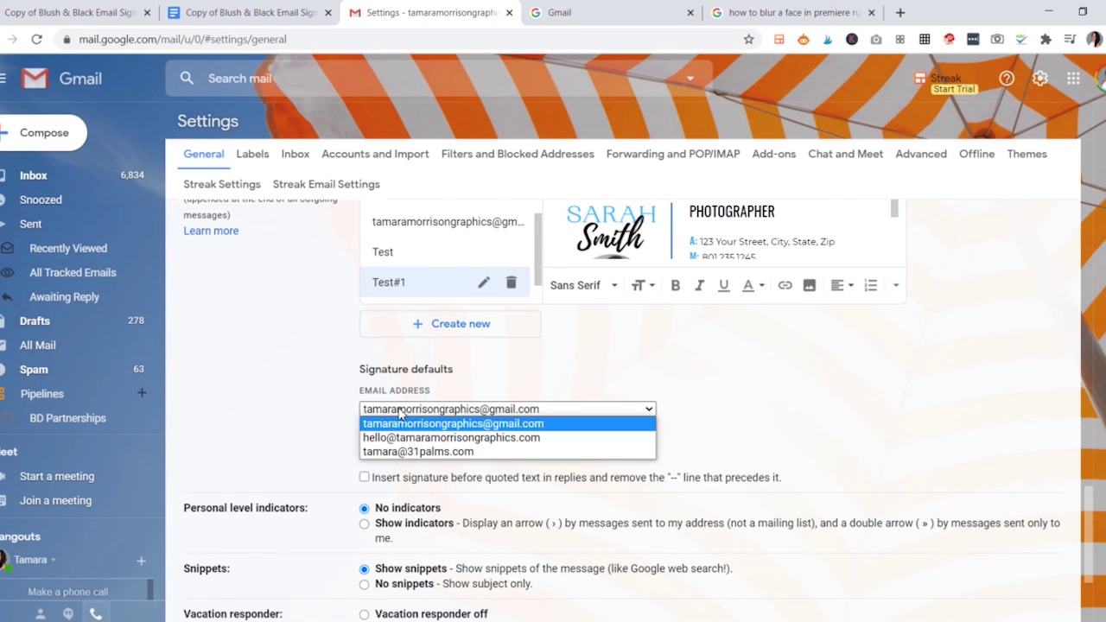
pyautogui.click(329, 421)
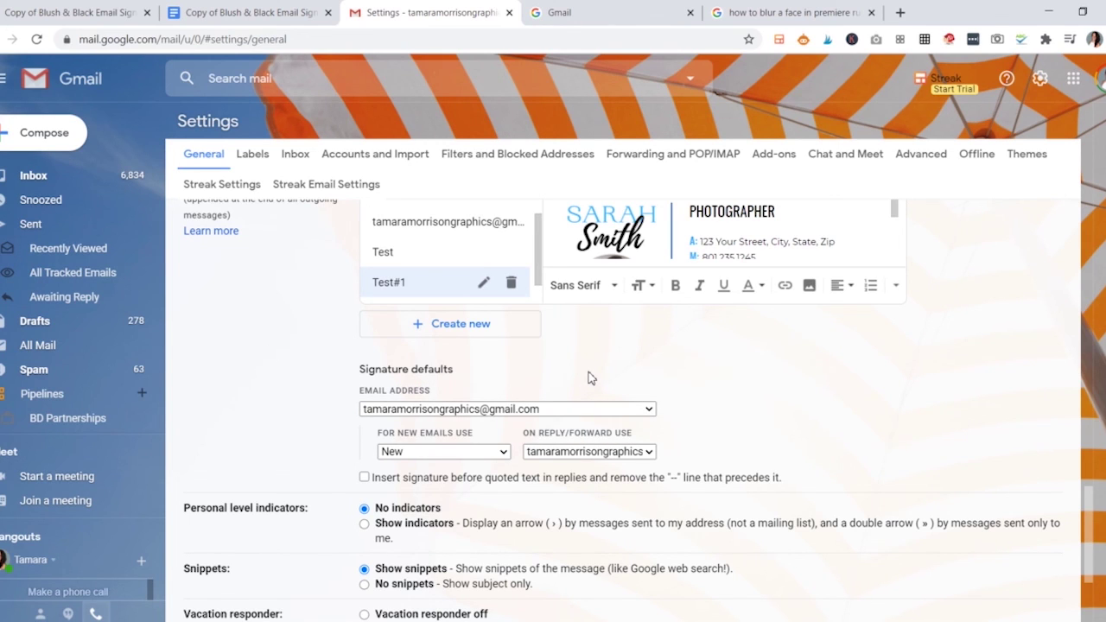
pyautogui.click(531, 415)
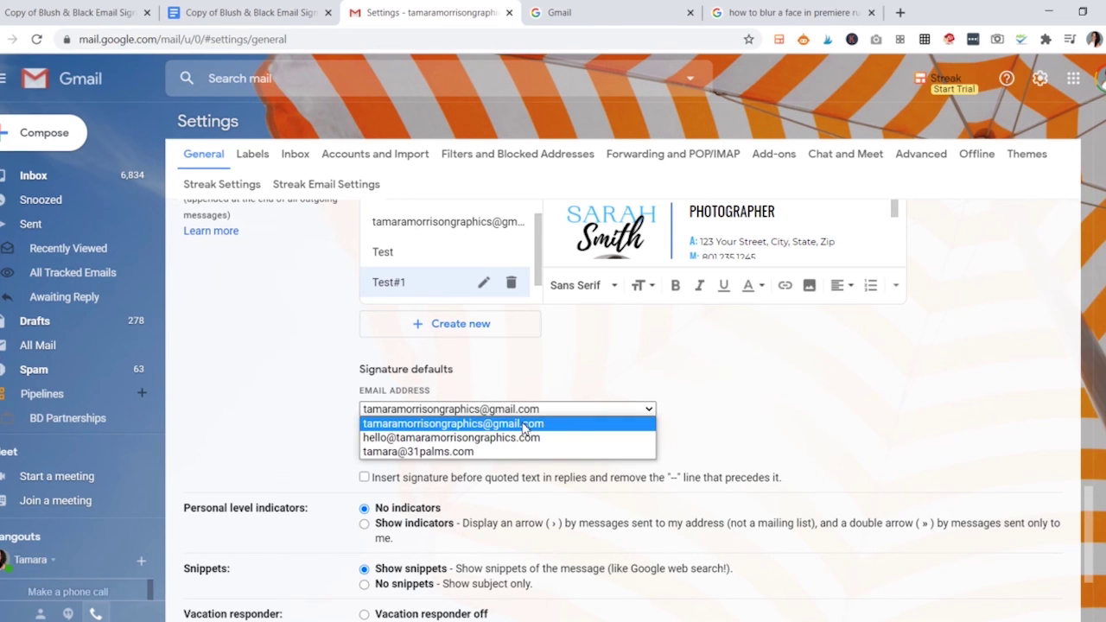
pyautogui.click(458, 452)
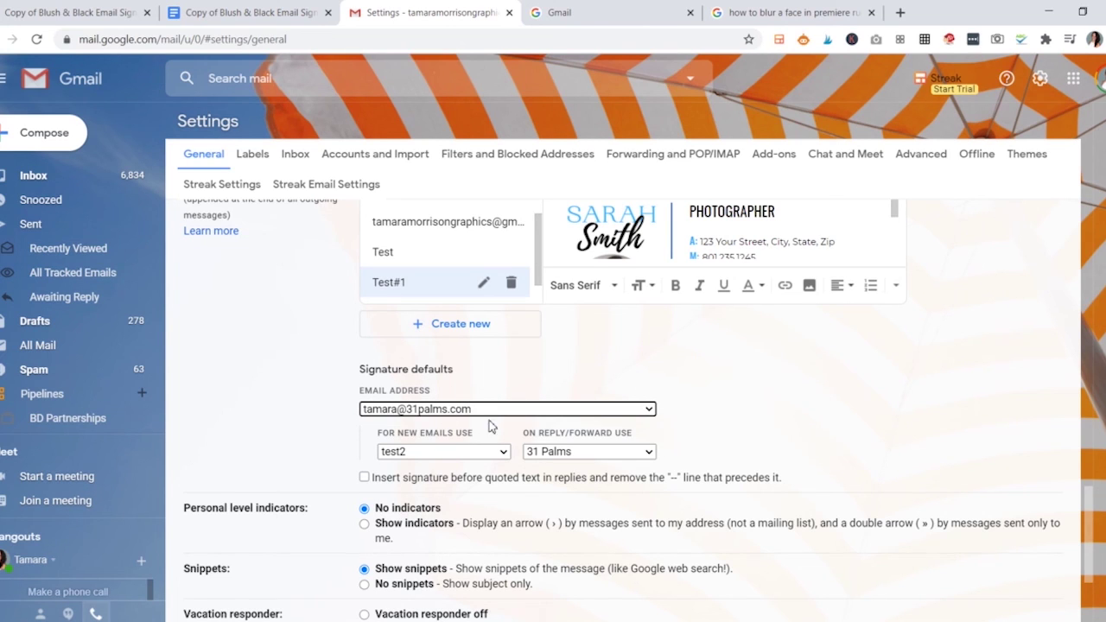
# Step: Use Test#1 for new emails and for replies/forwards, then save the changes
pyautogui.click(430, 456)
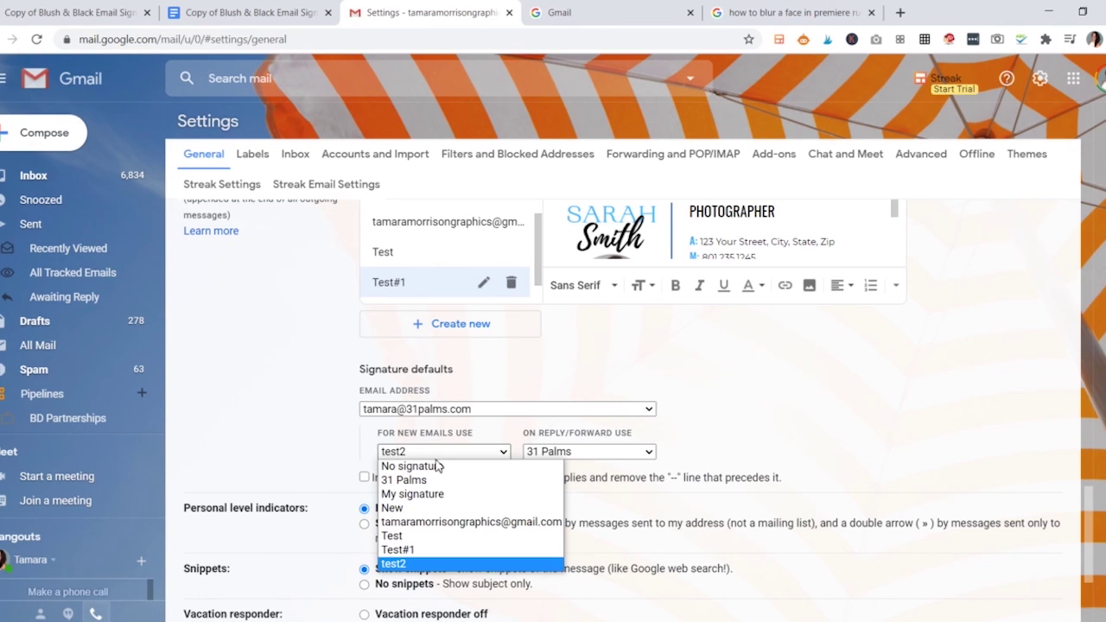
pyautogui.click(441, 550)
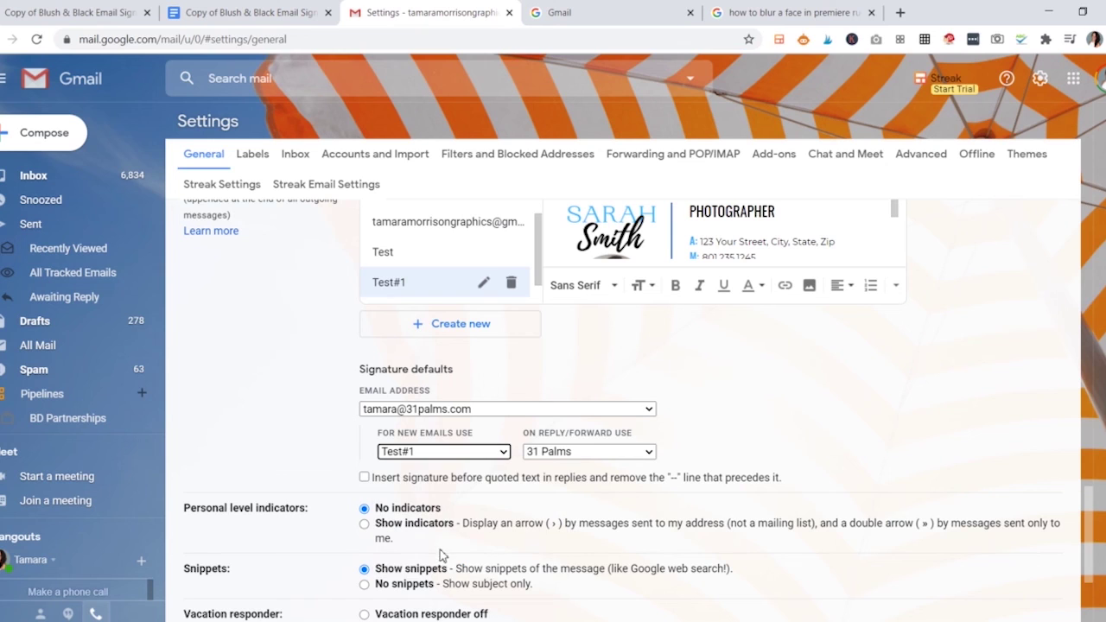
pyautogui.click(553, 452)
pyautogui.click(558, 551)
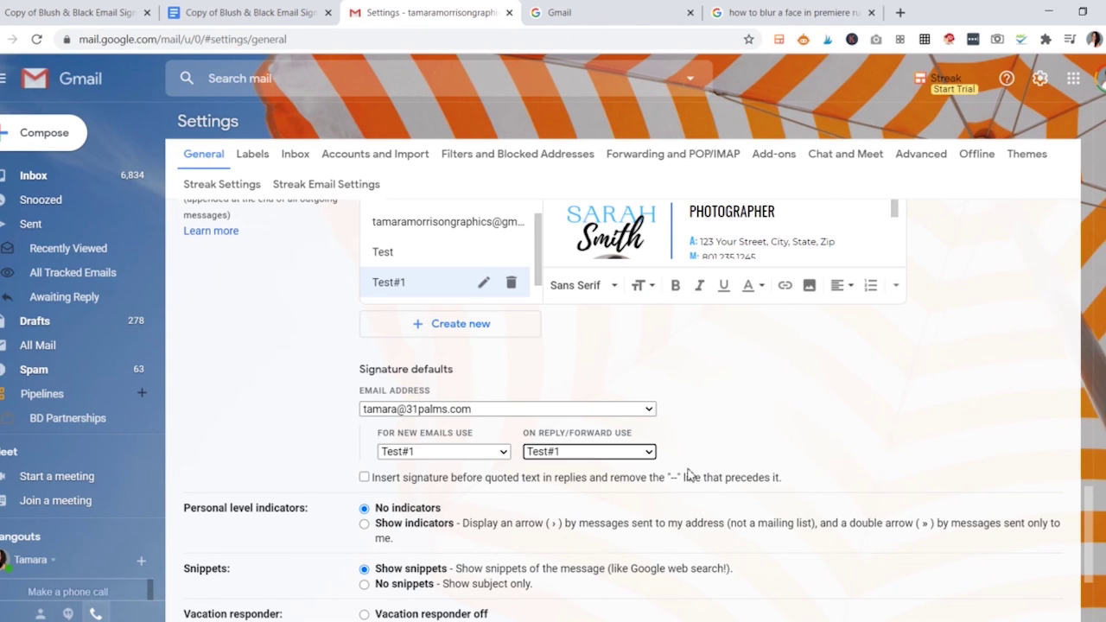
pyautogui.scroll(-1, 692, 475)
pyautogui.scroll(-4, 680, 453)
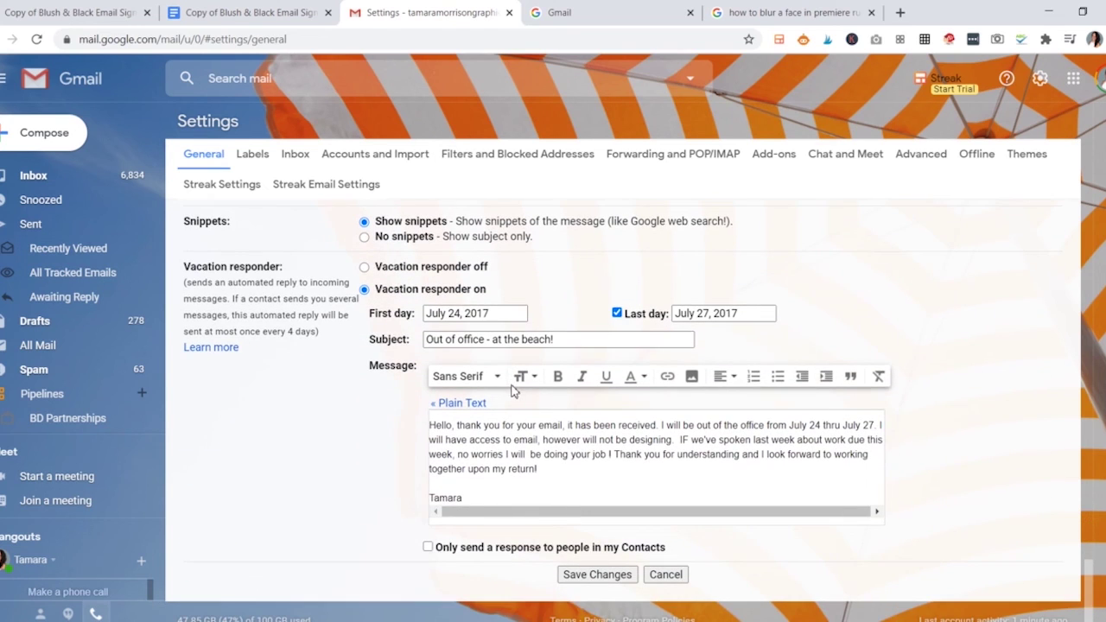
pyautogui.click(614, 577)
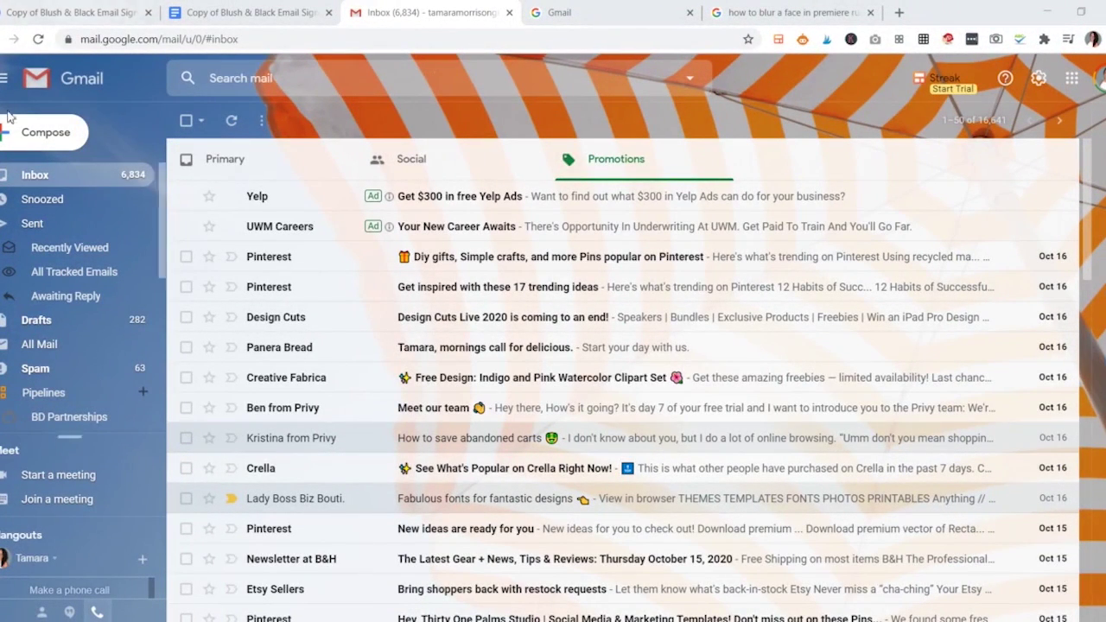
# Step: Compose a new message from the third address to show the Test#1 signature, then return to the instructions PDF
pyautogui.click(23, 142)
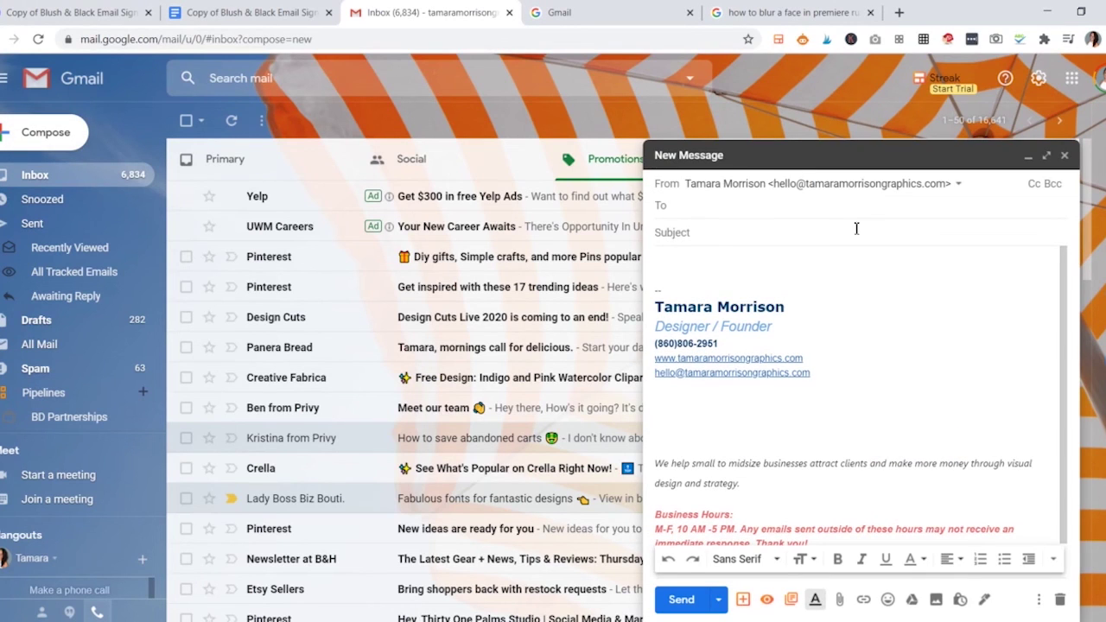
pyautogui.click(857, 191)
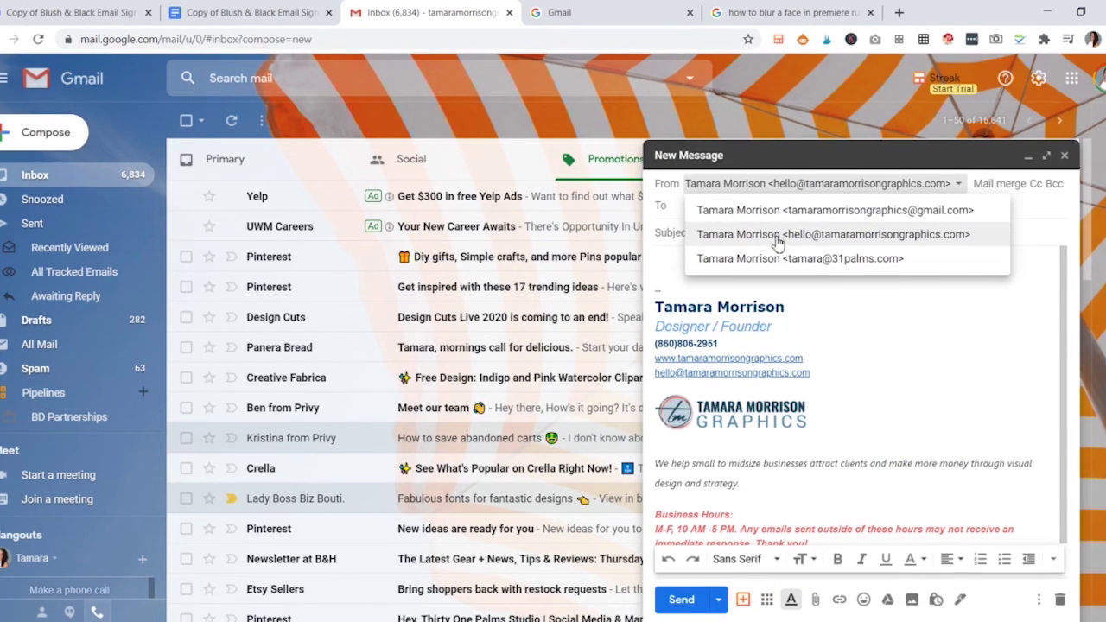
pyautogui.click(770, 260)
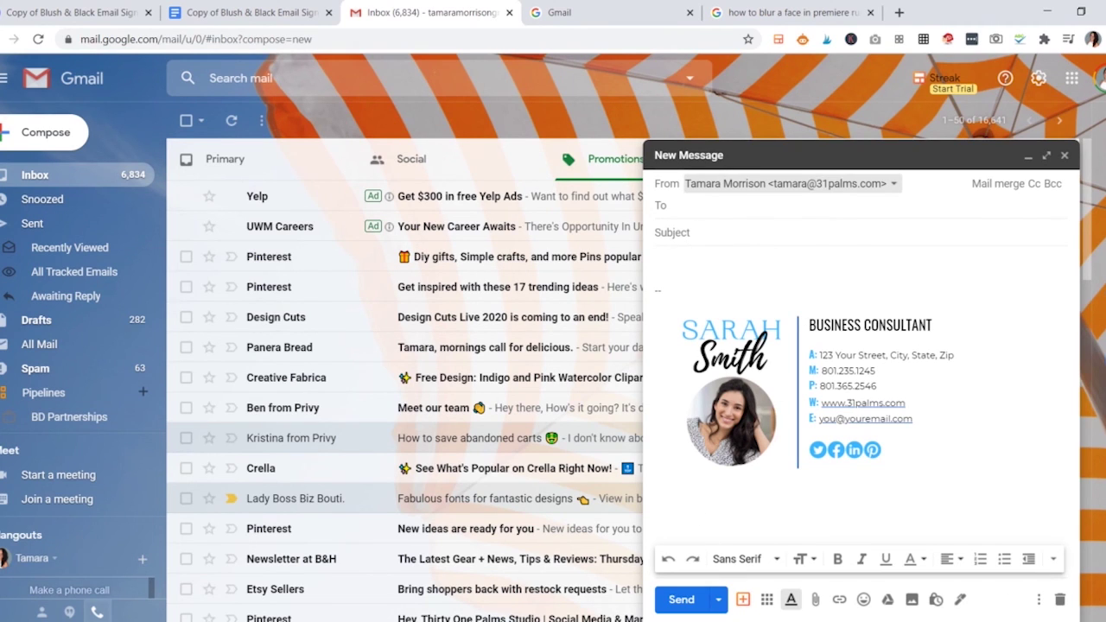
pyautogui.hotkey('alt', 'Tab')
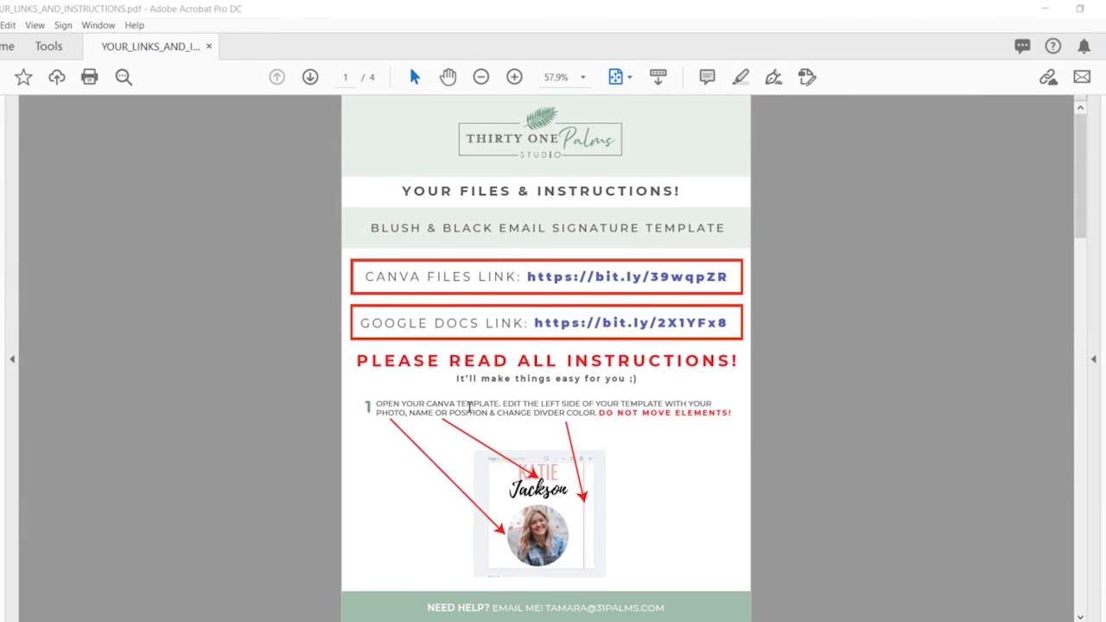
pyautogui.scroll(-3, 467, 406)
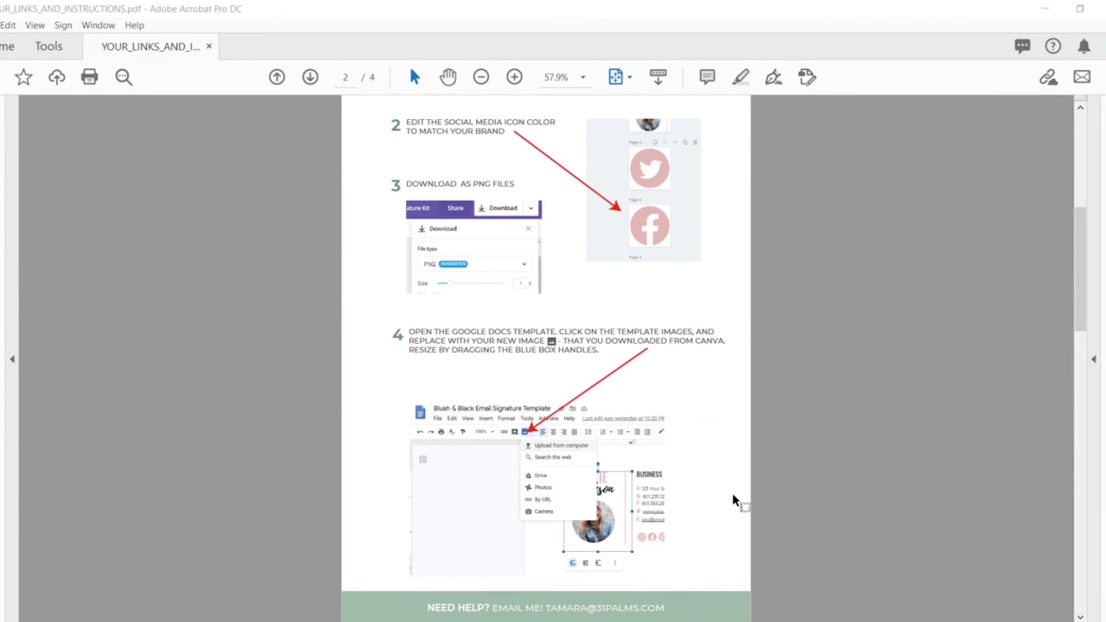
pyautogui.scroll(-6, 734, 501)
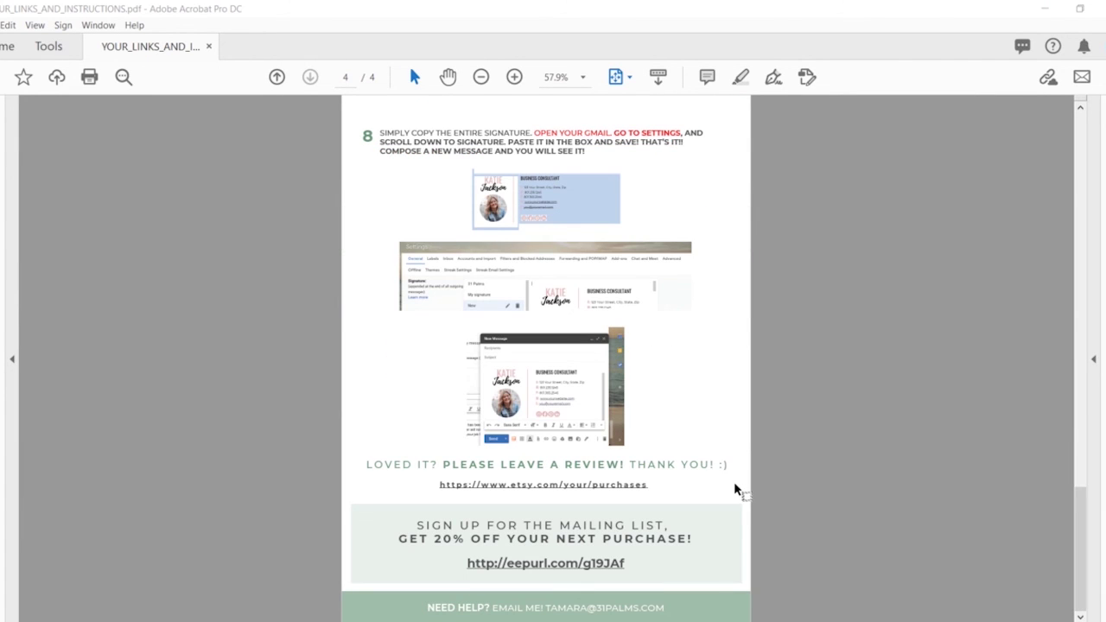
pyautogui.scroll(6, 741, 471)
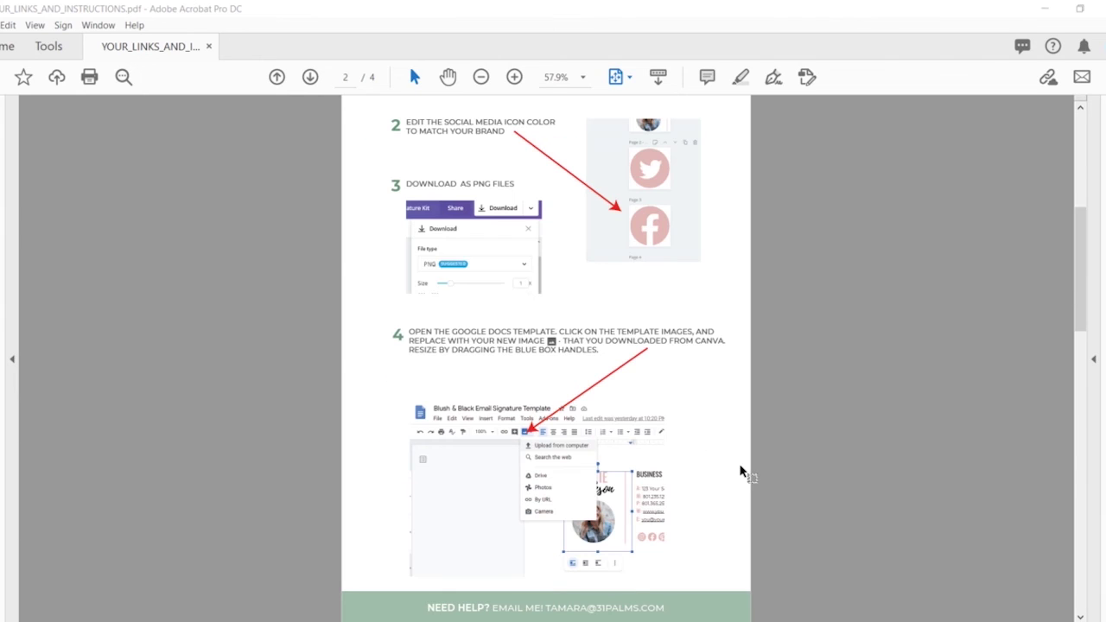
pyautogui.scroll(3, 741, 471)
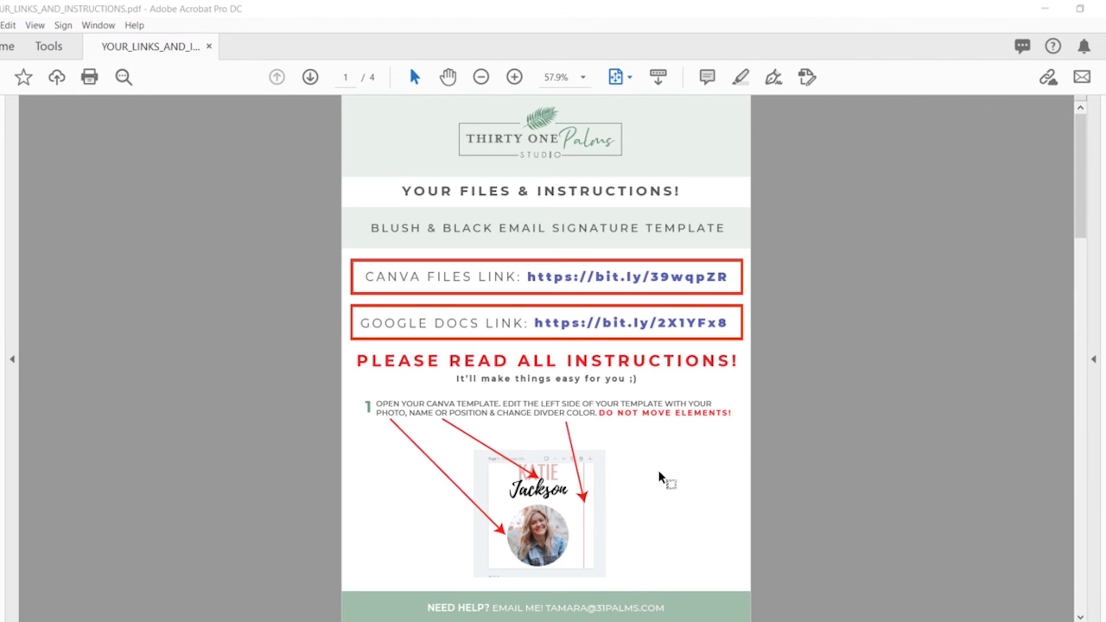